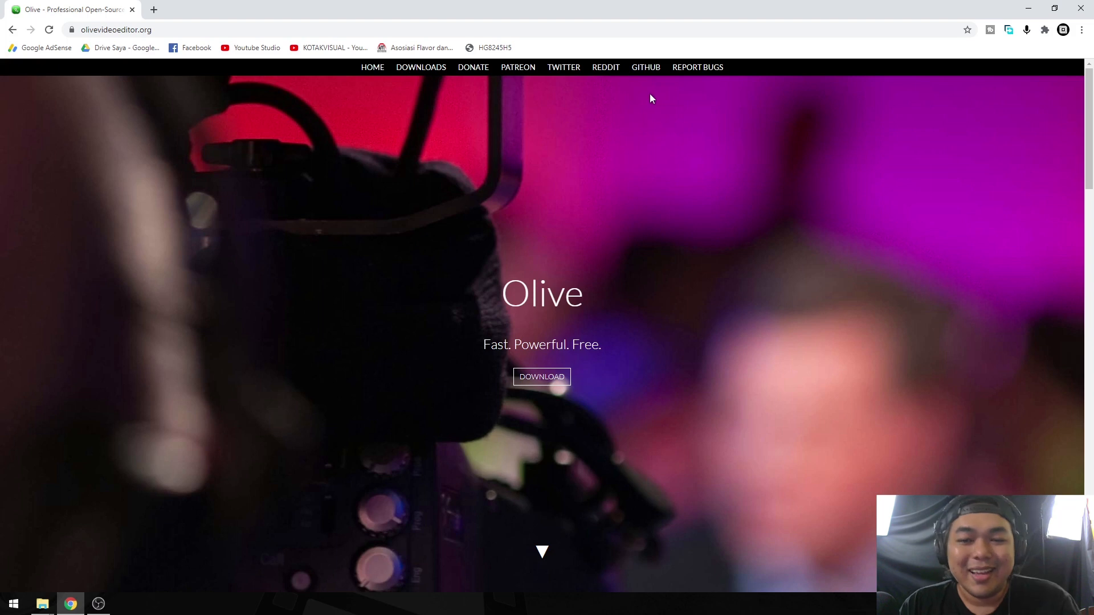
# Examine the Olive homepage sections on what it is, how good it is and what it can do.
pyautogui.scroll(-15, 775, 255)
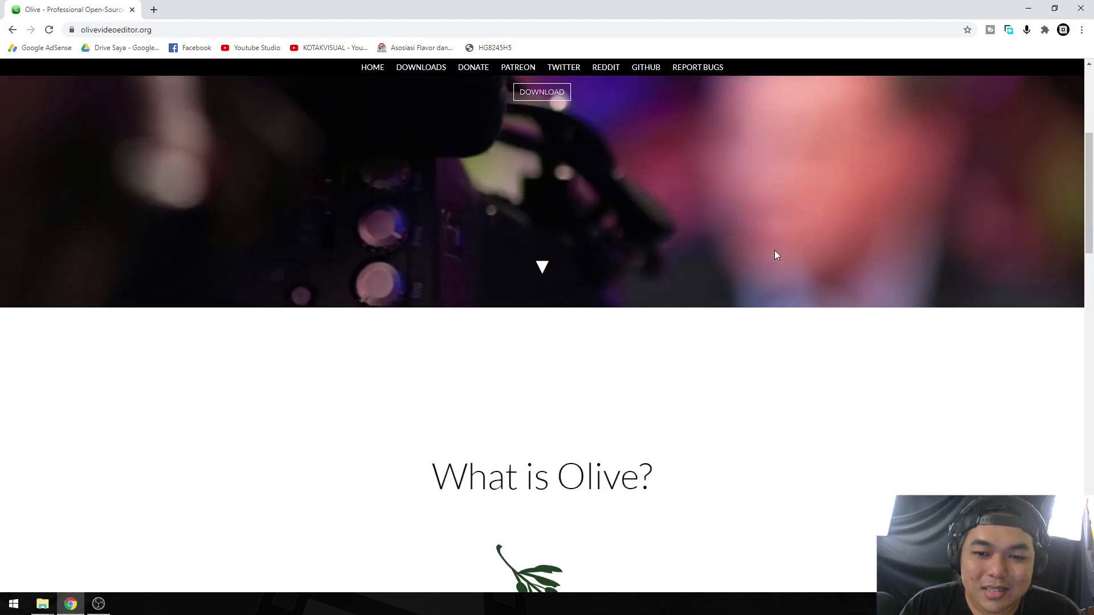
pyautogui.scroll(-4, 774, 254)
pyautogui.scroll(4, 775, 251)
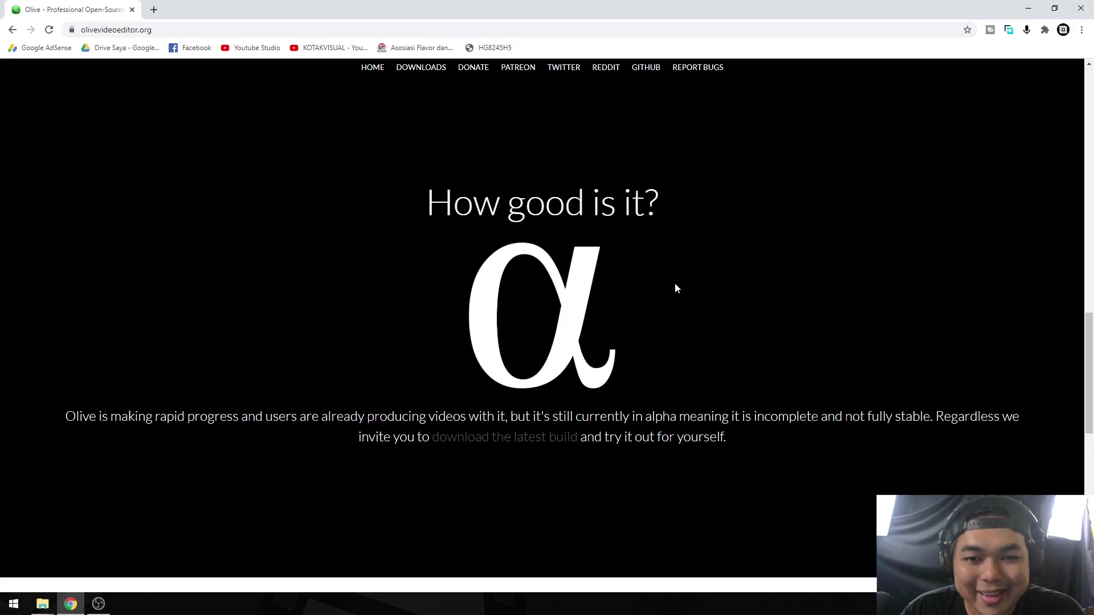
pyautogui.scroll(4, 675, 283)
pyautogui.scroll(-1, 971, 380)
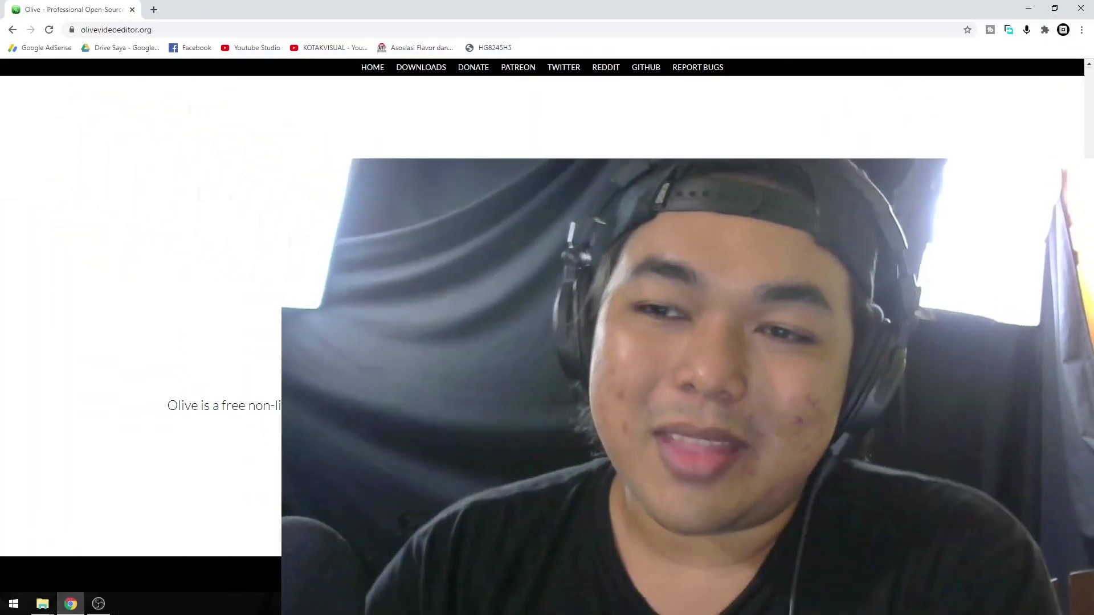
pyautogui.scroll(-15, 717, 291)
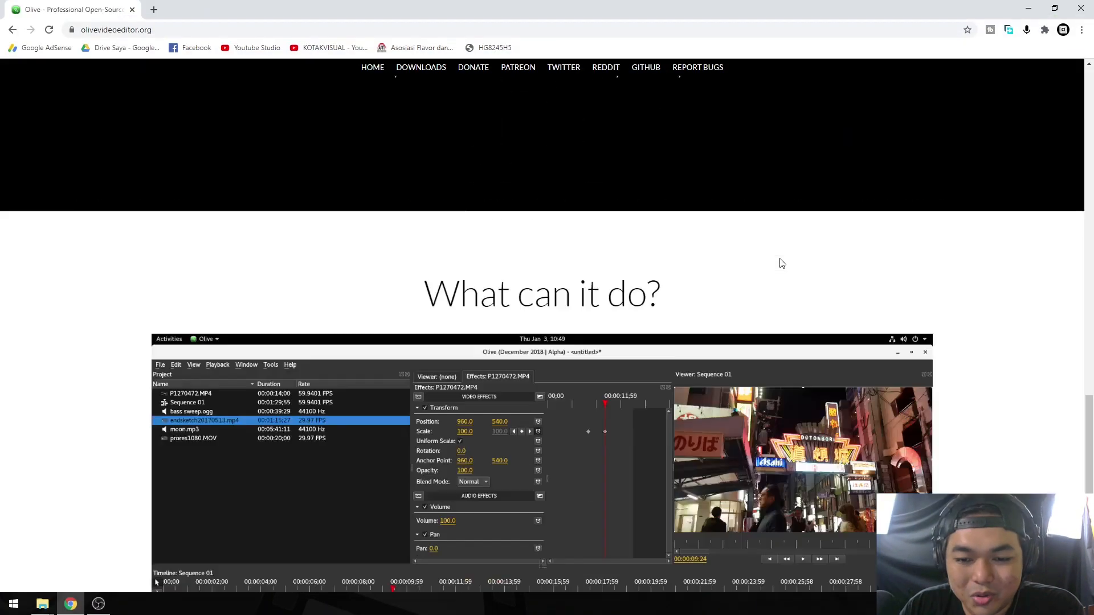
pyautogui.scroll(-2, 570, 183)
pyautogui.scroll(2, 296, 166)
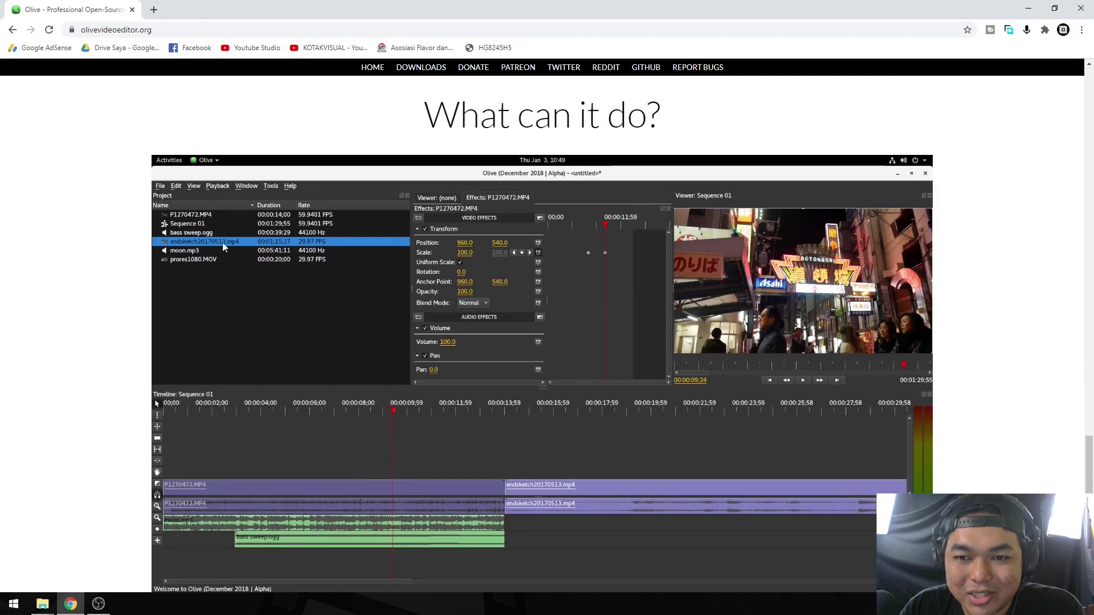
pyautogui.scroll(-2, 651, 210)
pyautogui.scroll(1, 489, 261)
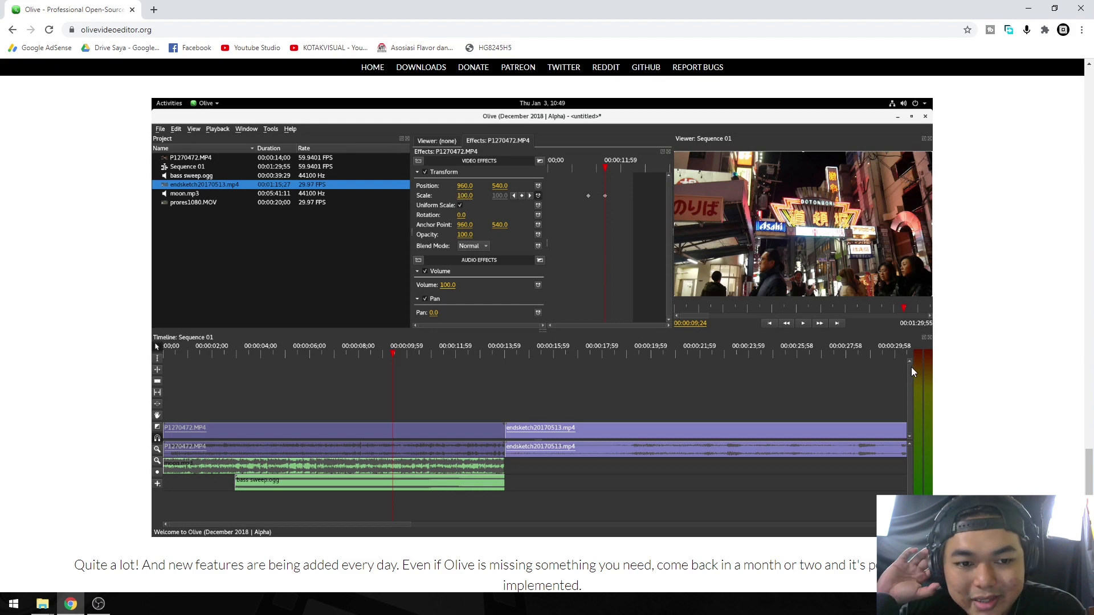
pyautogui.scroll(-10, 910, 367)
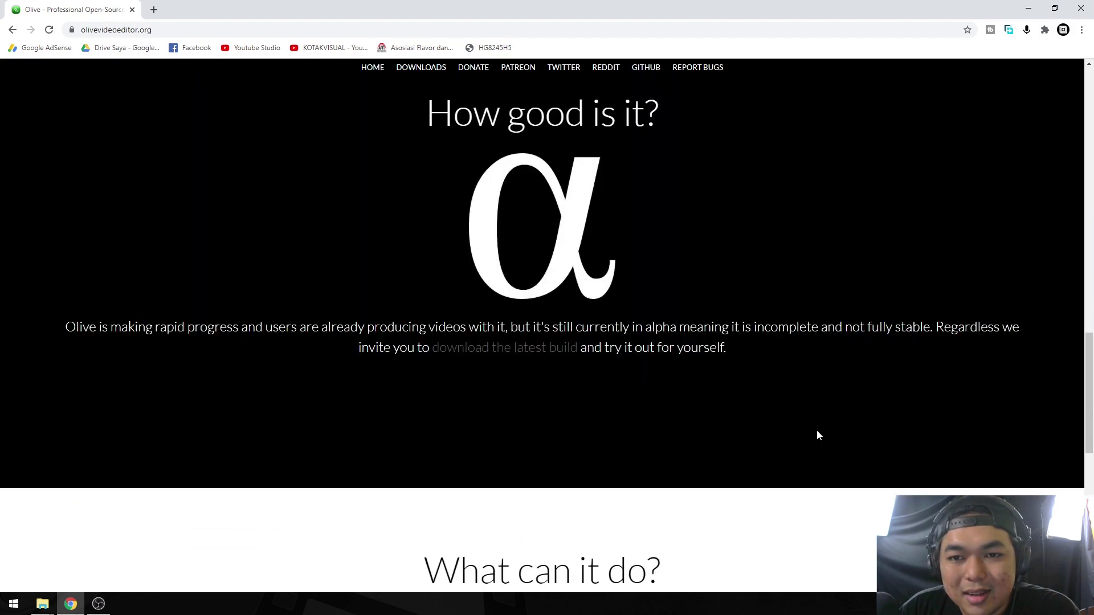
# Open the latest build's download page in a new tab and download the 64-bit Windows installer.
pyautogui.rightClick(496, 349)
pyautogui.click(533, 353)
pyautogui.click(185, 9)
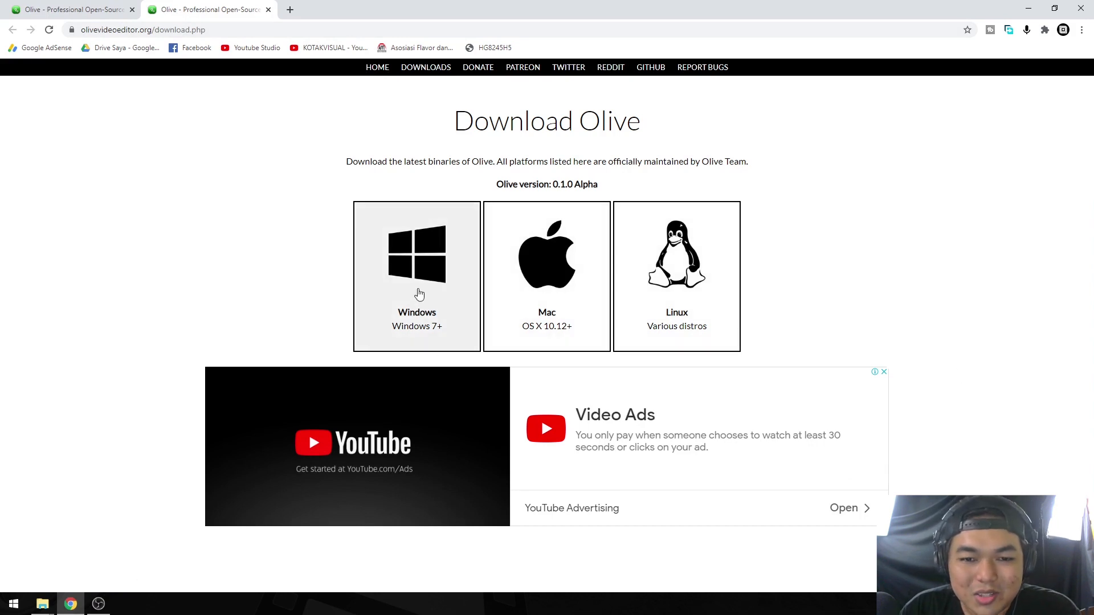
pyautogui.click(413, 252)
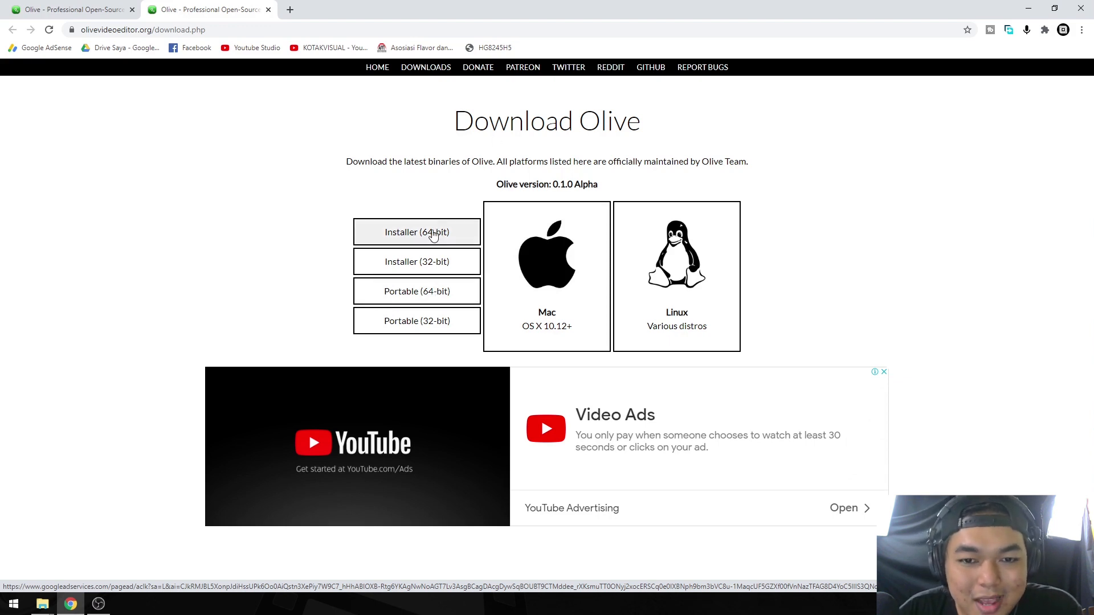
pyautogui.click(438, 233)
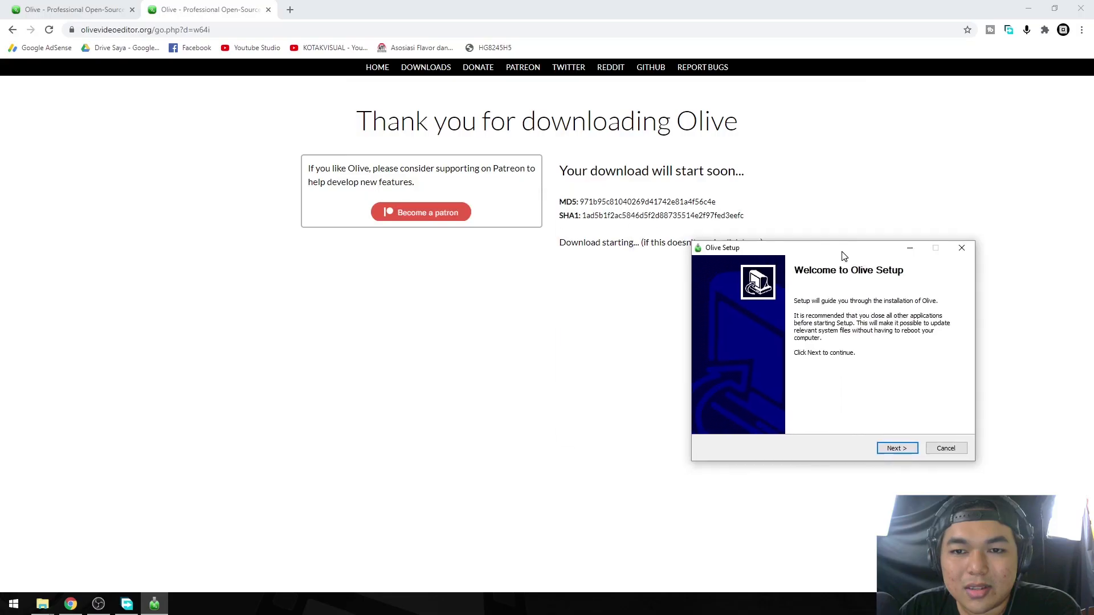
pyautogui.moveTo(842, 256); pyautogui.dragTo(698, 220)
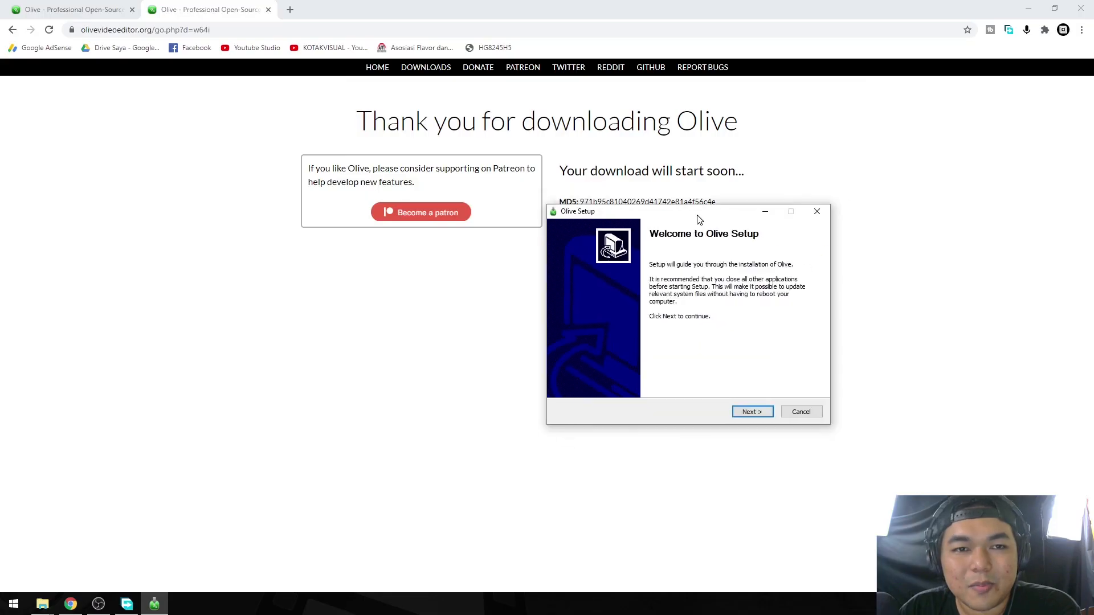
pyautogui.click(245, 6)
pyautogui.click(43, 11)
pyautogui.click(149, 12)
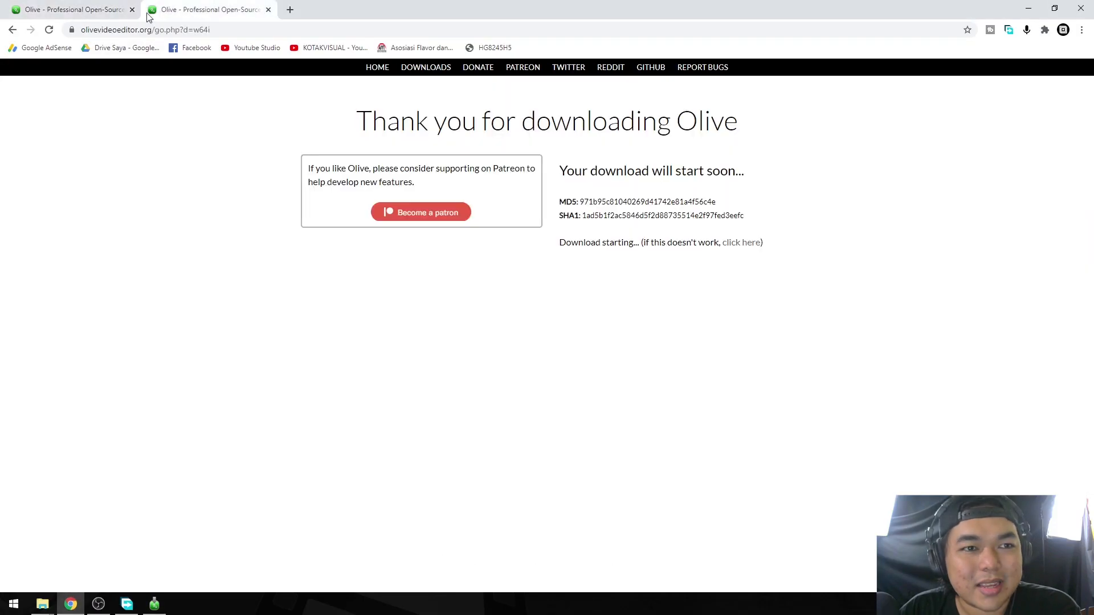
pyautogui.click(13, 29)
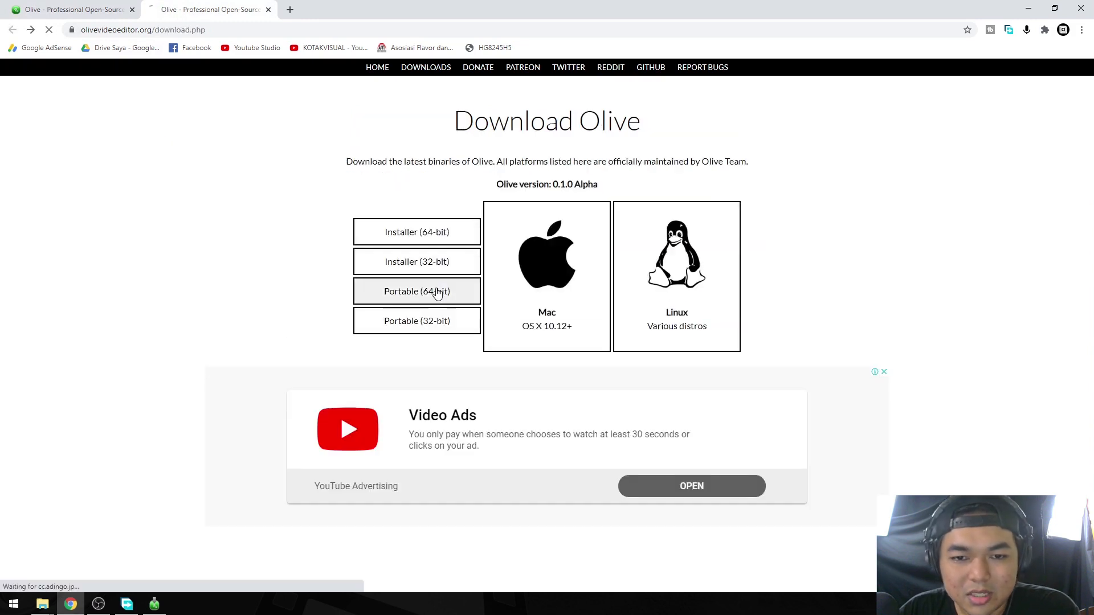
pyautogui.click(439, 291)
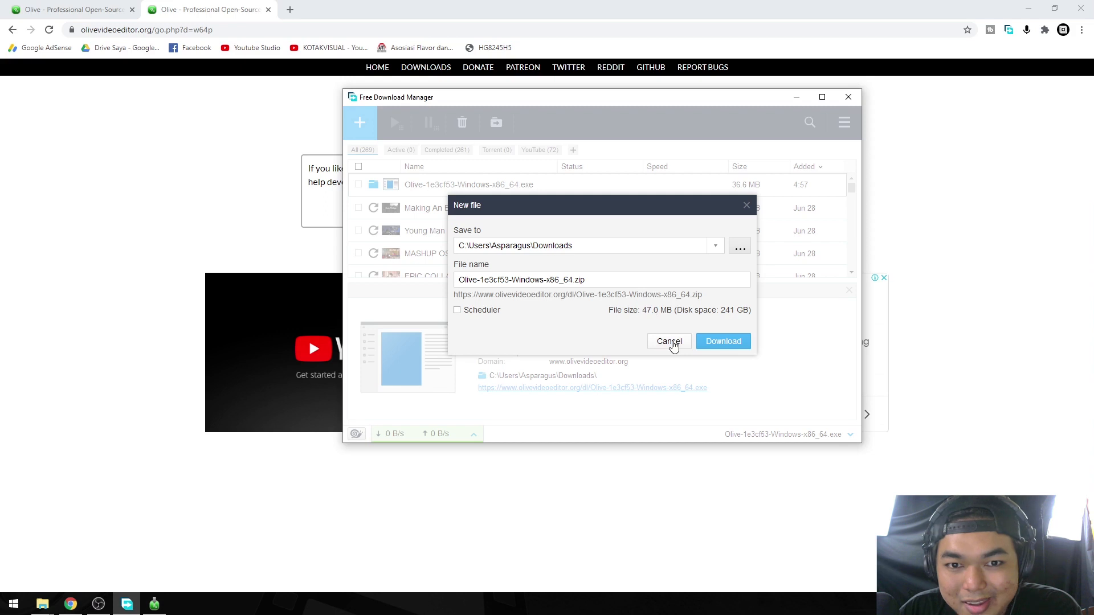
pyautogui.click(671, 341)
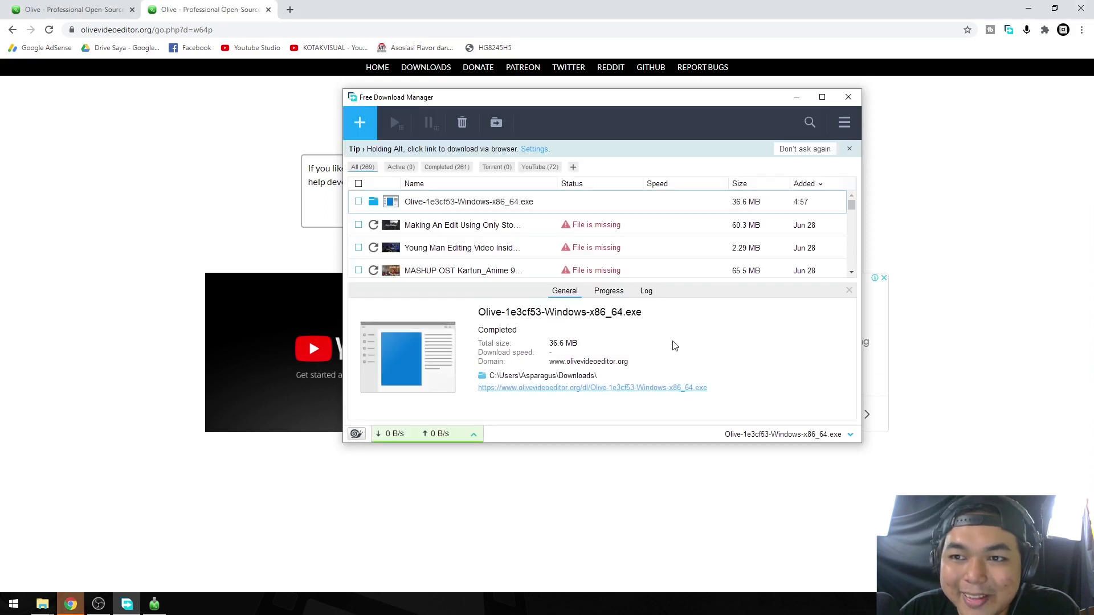
pyautogui.click(797, 98)
pyautogui.click(507, 289)
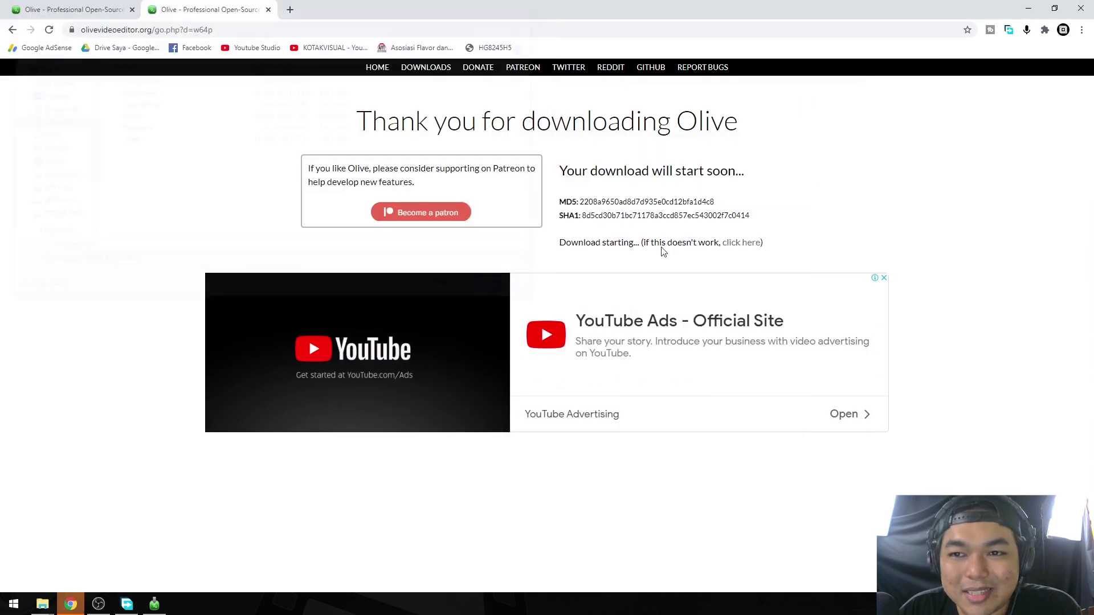
# Bring the Olive setup into view, accept the license agreement and run the installation.
pyautogui.click(1029, 9)
pyautogui.moveTo(701, 214); pyautogui.dragTo(566, 145)
pyautogui.click(626, 344)
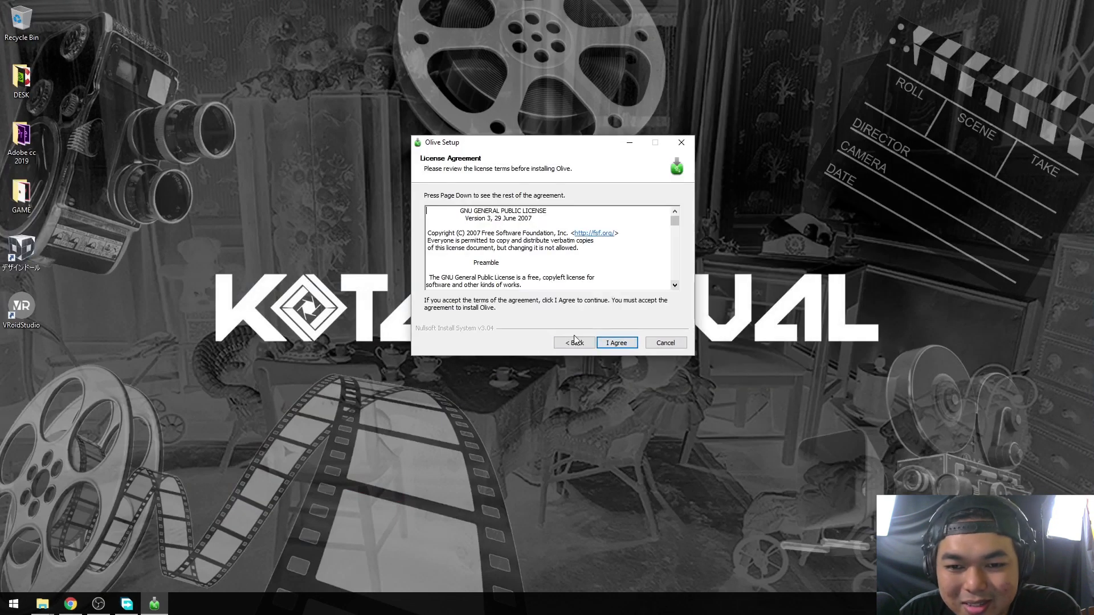
pyautogui.click(626, 344)
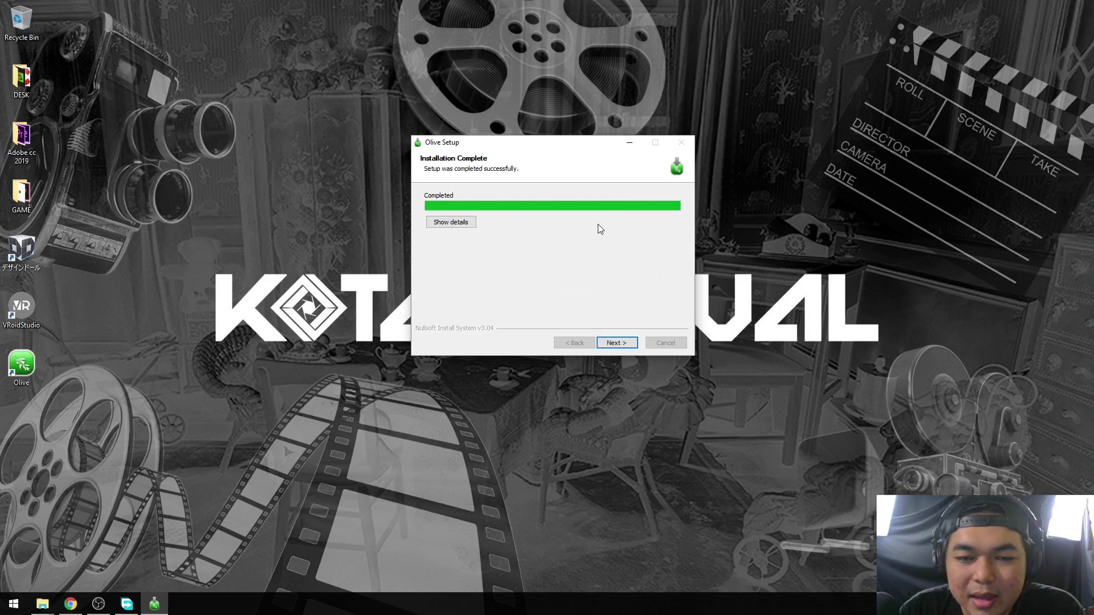
# Show the installation details, finish the setup and dismiss Olive's welcome message.
pyautogui.click(472, 222)
pyautogui.scroll(-10, 638, 281)
pyautogui.click(618, 343)
pyautogui.click(618, 343)
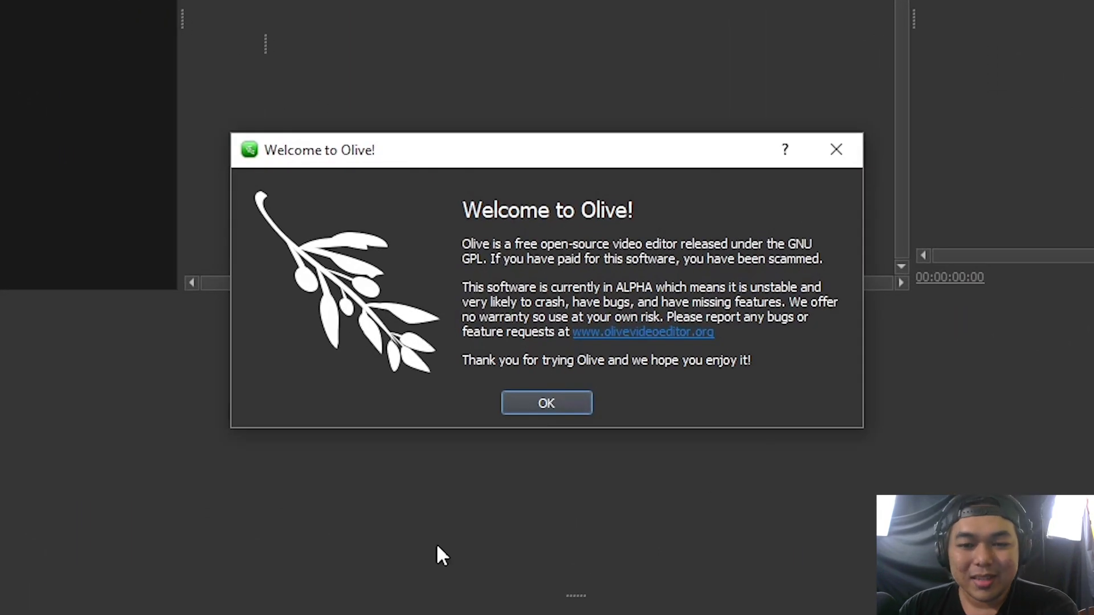
pyautogui.click(544, 404)
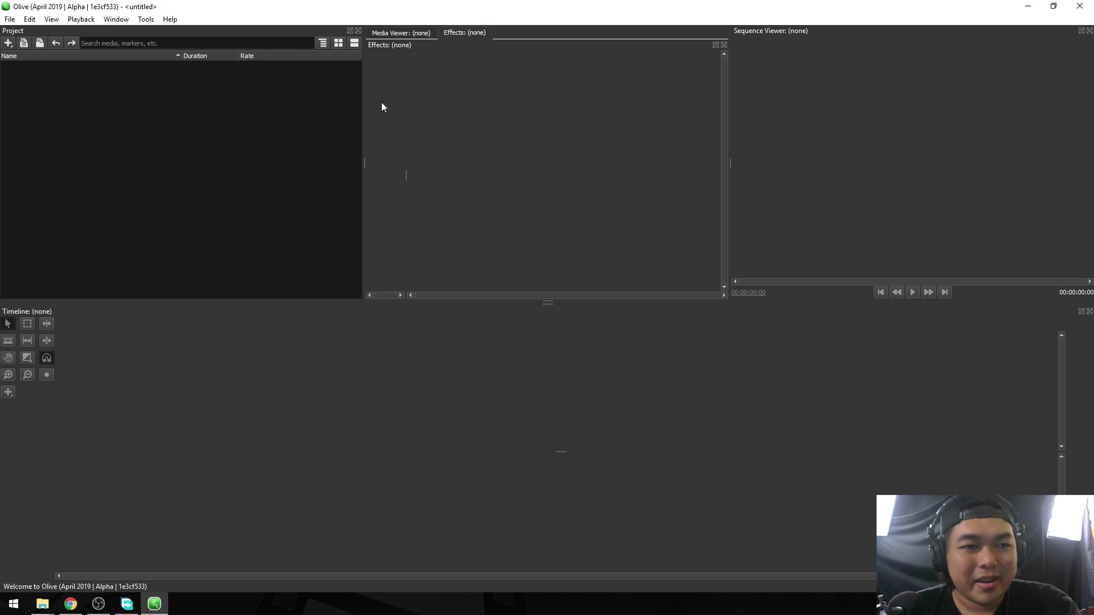
# Create a new 1080p sequence named Sequence 01 at 25 FPS with square pixels and a 48000 Hz sample rate.
pyautogui.rightClick(117, 119)
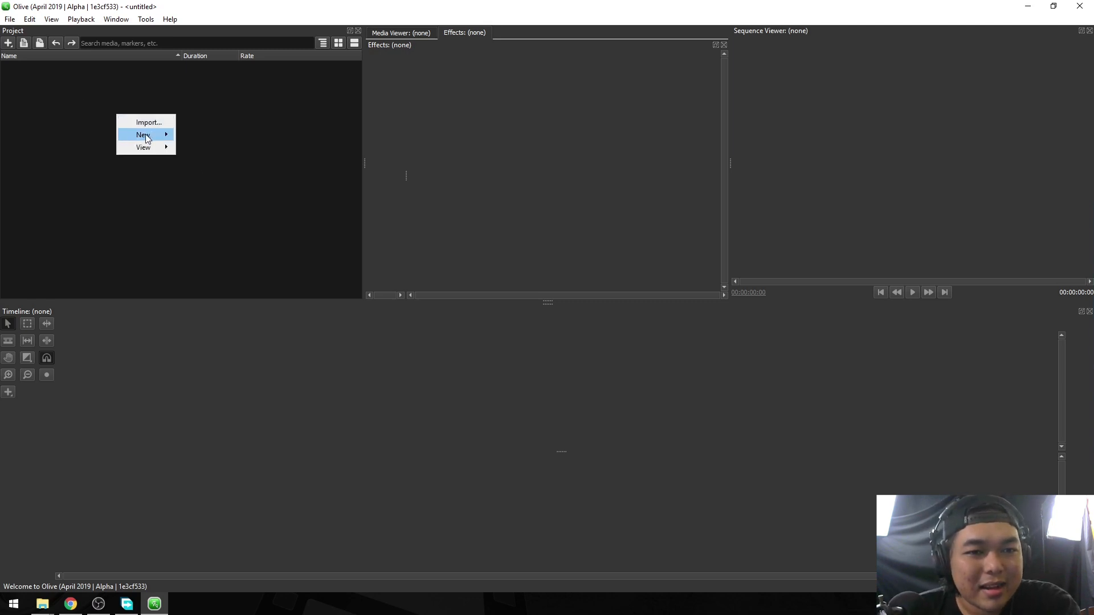
pyautogui.moveTo(143, 135)
pyautogui.click(207, 150)
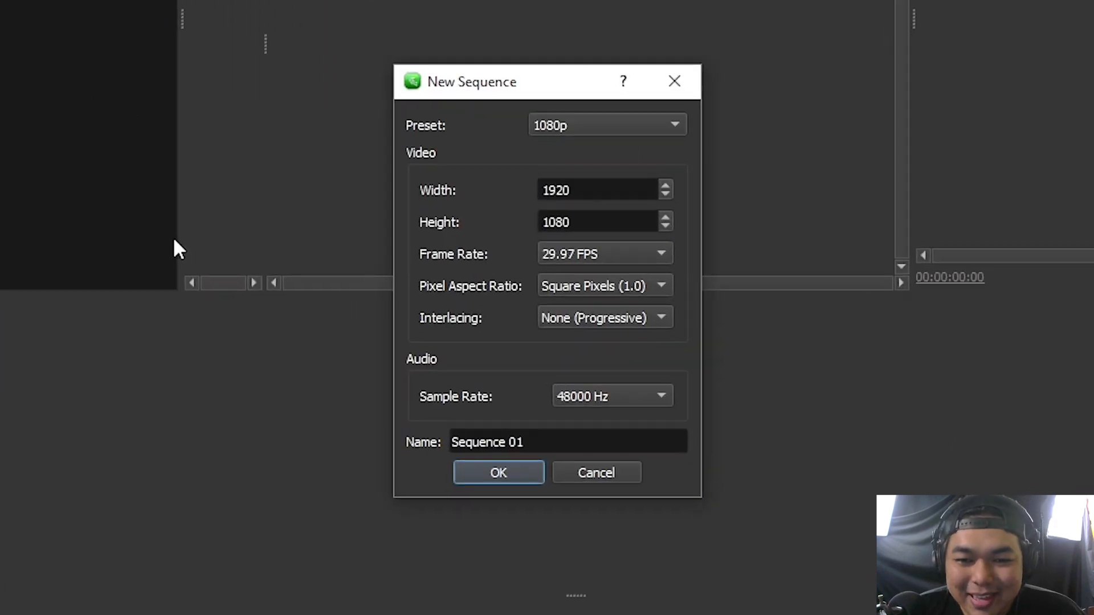
pyautogui.click(587, 258)
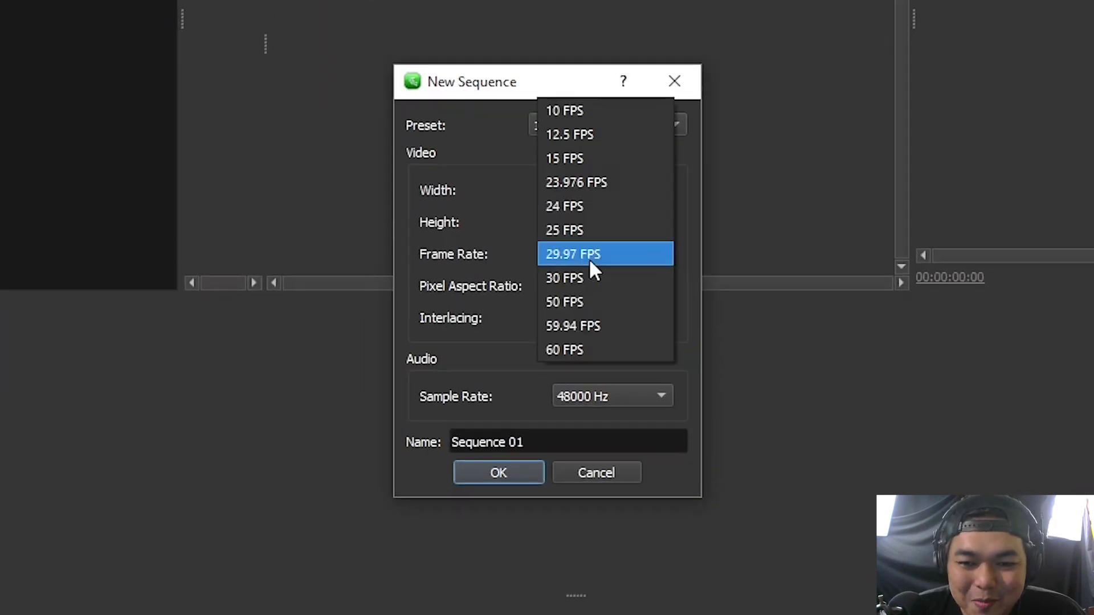
pyautogui.click(595, 230)
pyautogui.click(640, 290)
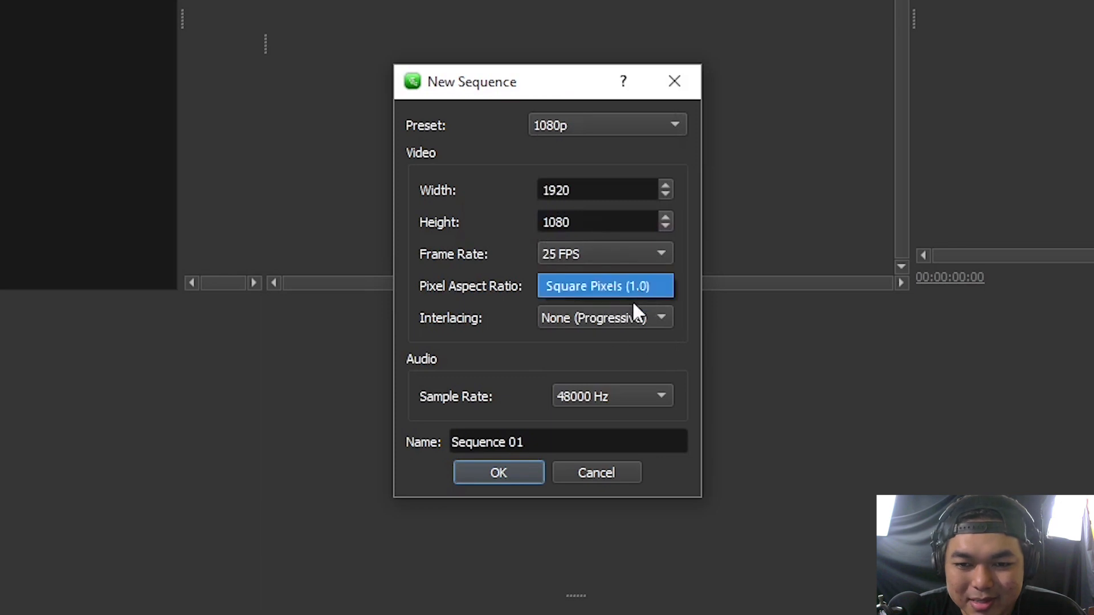
pyautogui.click(629, 310)
pyautogui.click(642, 312)
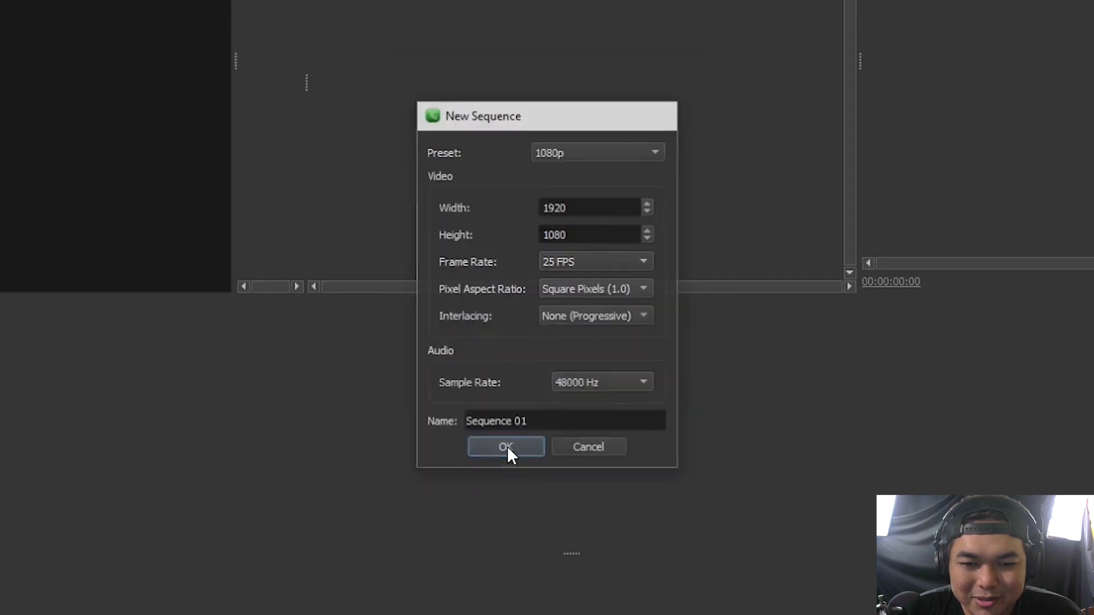
pyautogui.click(499, 474)
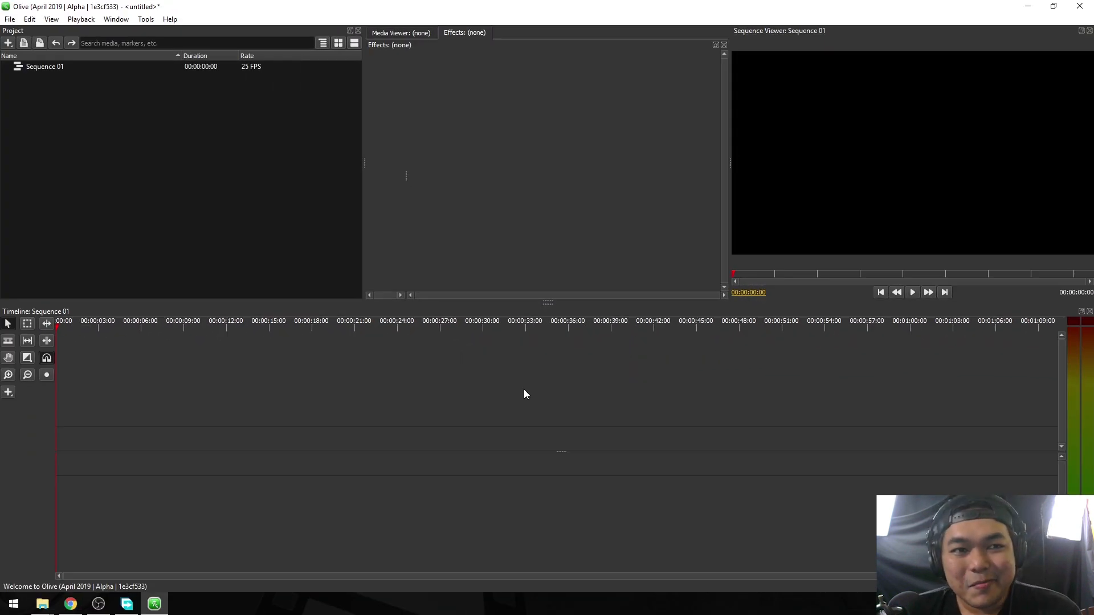
# Check the detailed file properties of the C0003 video in the GILI KENDIS NANGU folder.
pyautogui.moveTo(43, 604)
pyautogui.click(50, 574)
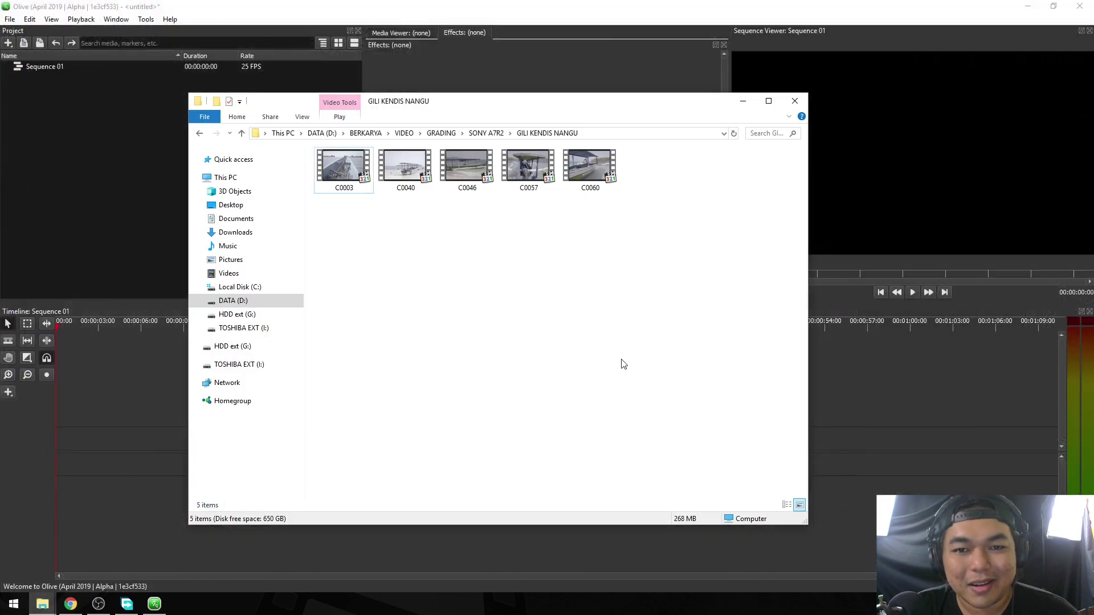
pyautogui.click(356, 147)
pyautogui.rightClick(339, 174)
pyautogui.click(444, 442)
pyautogui.click(391, 202)
pyautogui.click(418, 203)
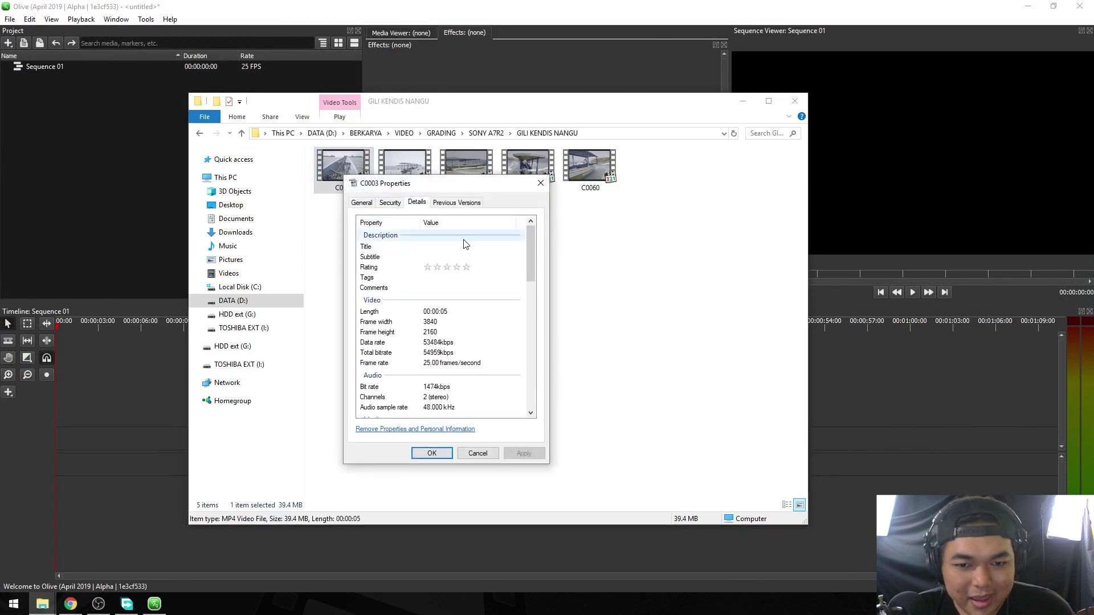
pyautogui.click(540, 183)
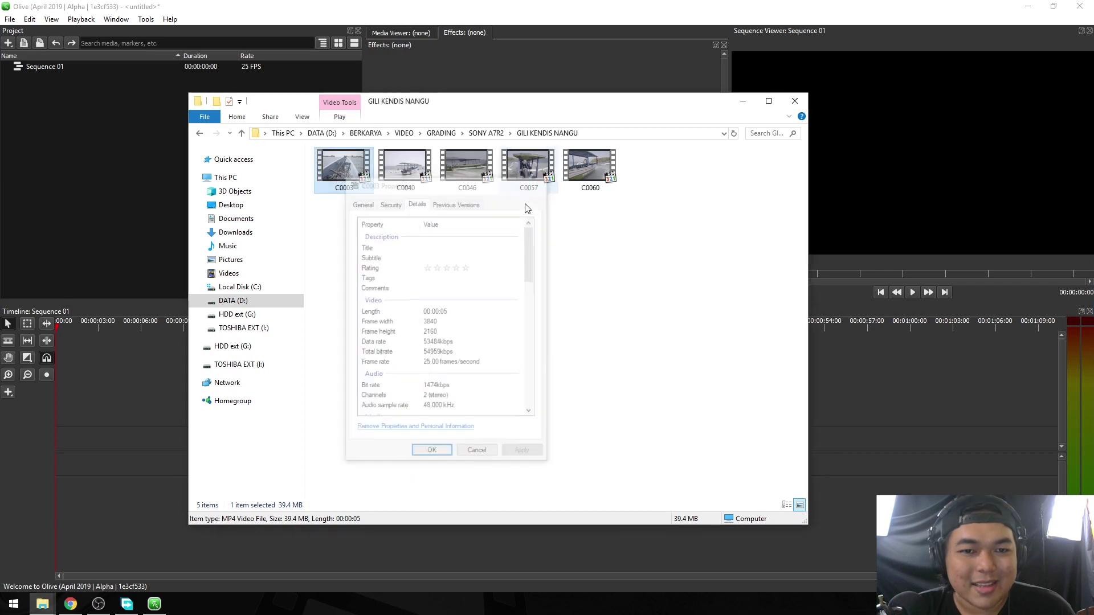
# Try to bring the C0003 video from the file folder straight into the Olive project.
pyautogui.moveTo(350, 173); pyautogui.dragTo(120, 106)
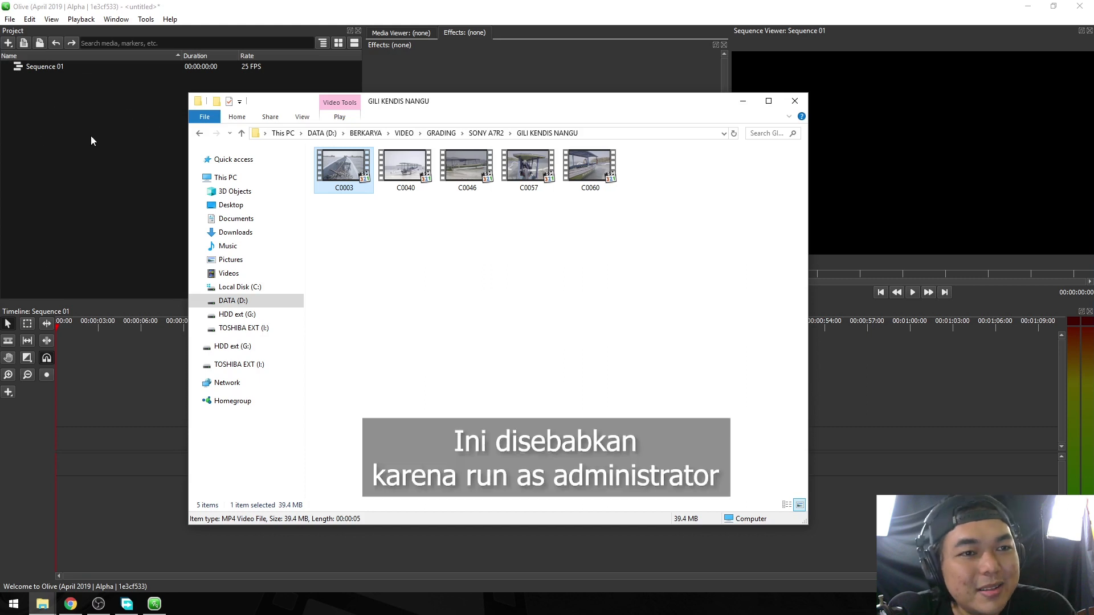
pyautogui.click(91, 138)
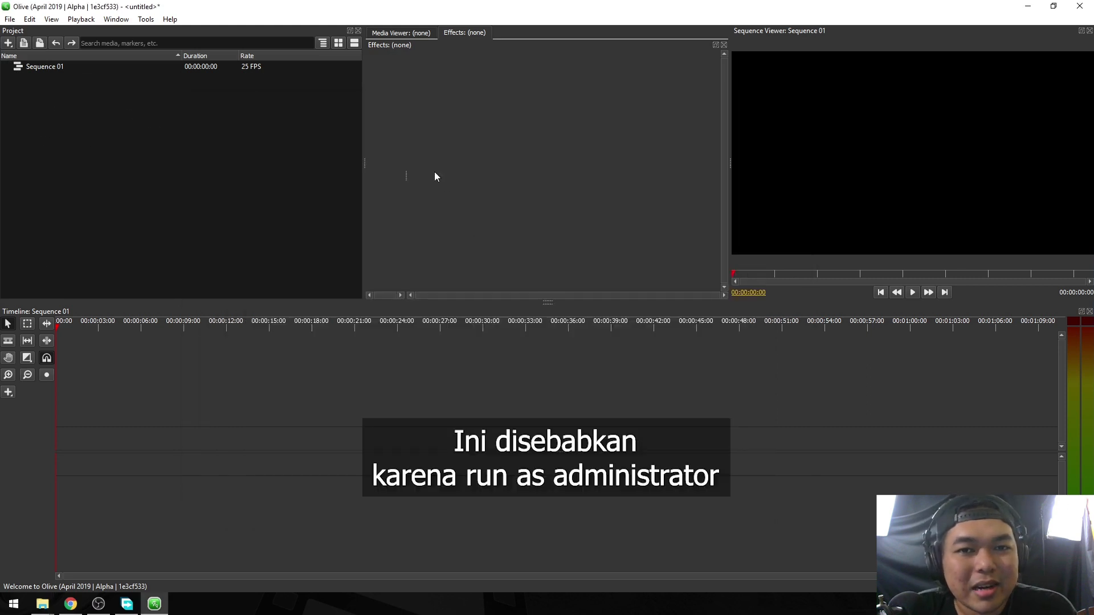
# Try to add a new folder named VIdeo to the project.
pyautogui.rightClick(21, 102)
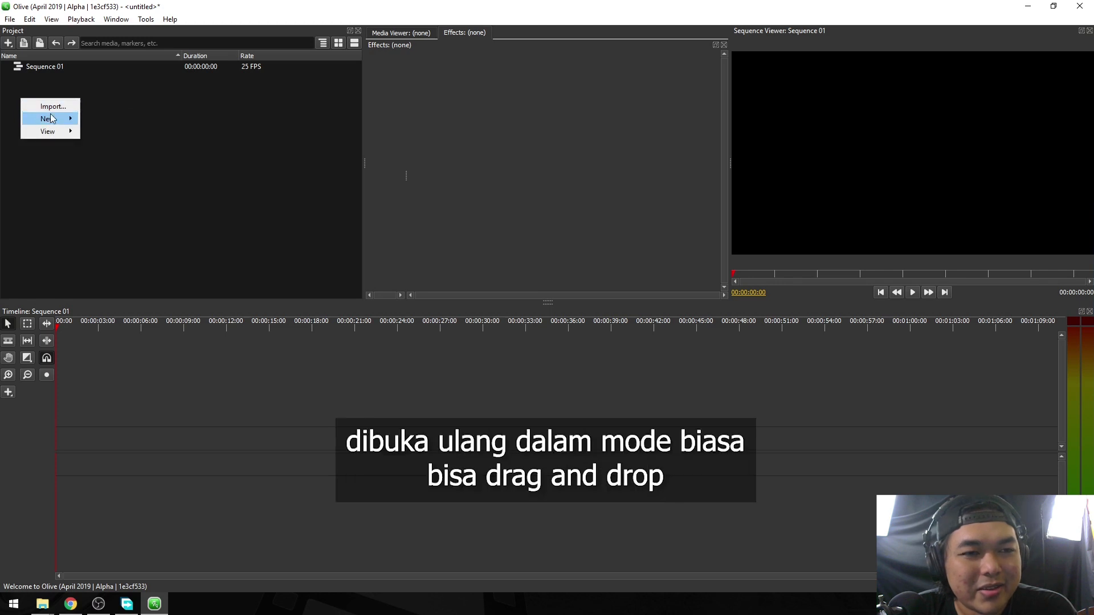
pyautogui.moveTo(52, 120)
pyautogui.click(135, 150)
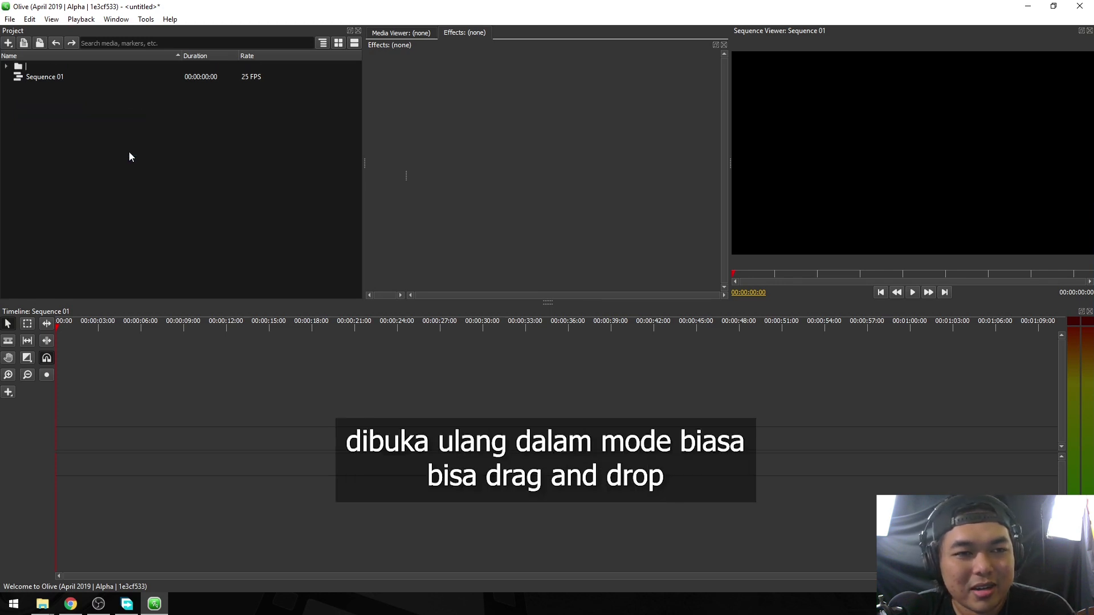
pyautogui.write('VIdeo')
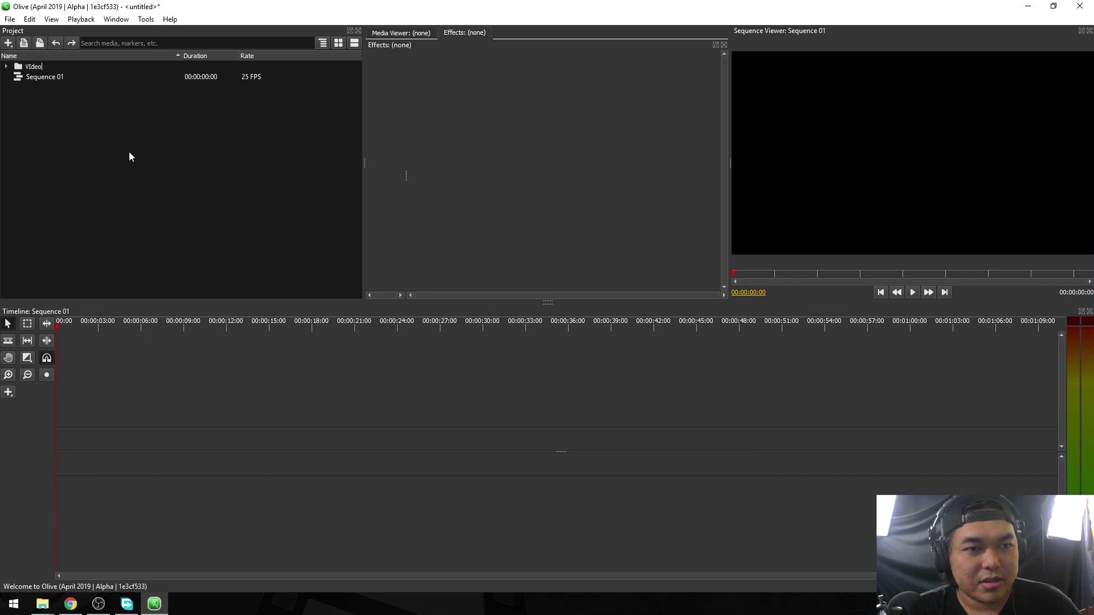
pyautogui.press('BackSpace')
pyautogui.press('BackSpace')
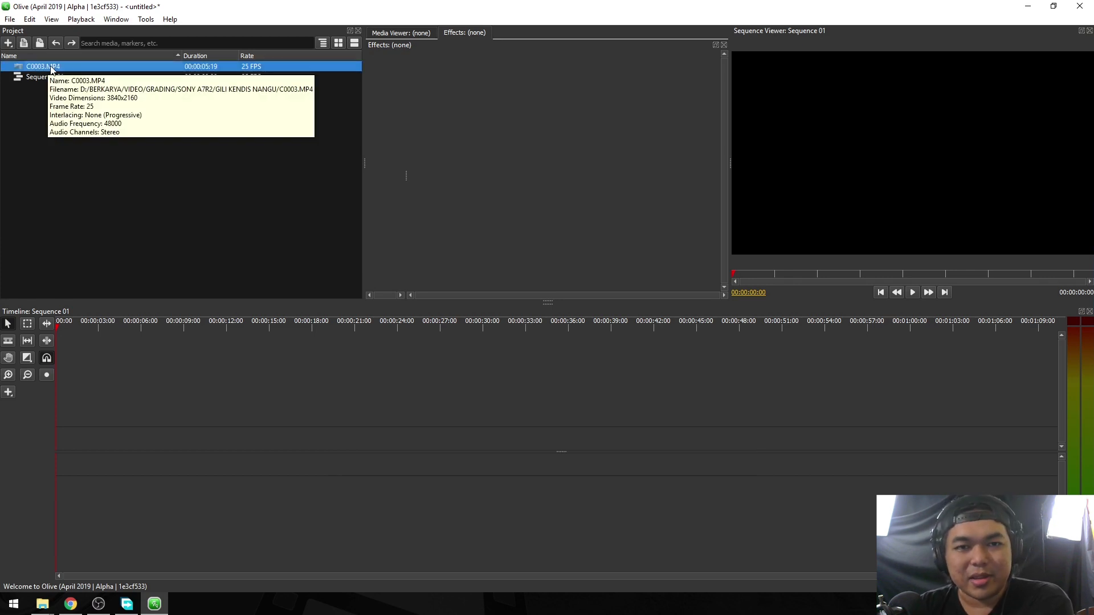
# Play a short preview of the C0003 source clip in the media viewer.
pyautogui.click(51, 69)
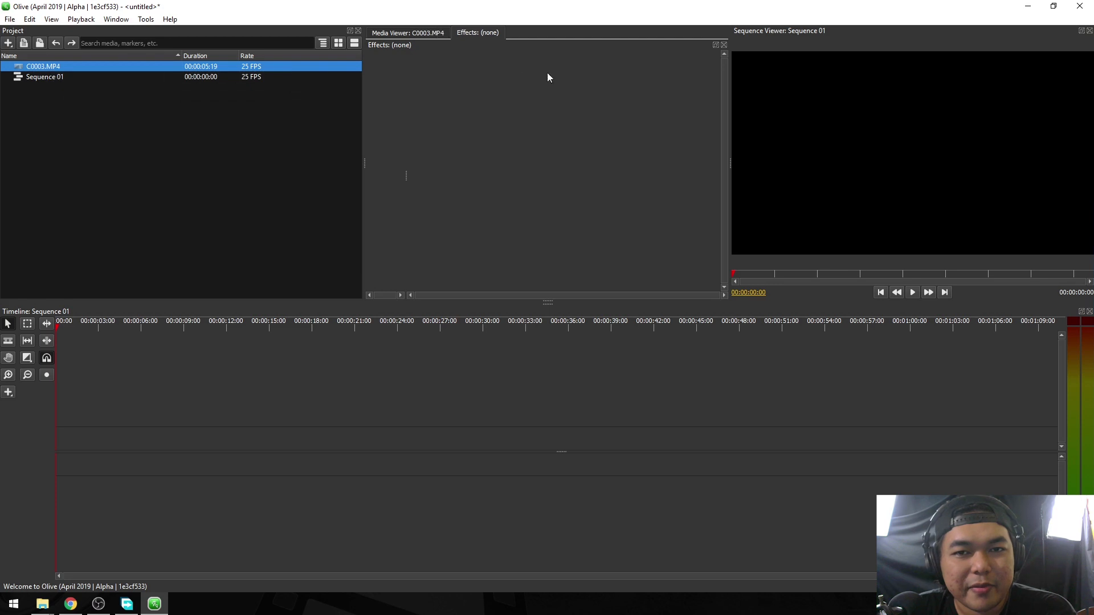
pyautogui.click(418, 33)
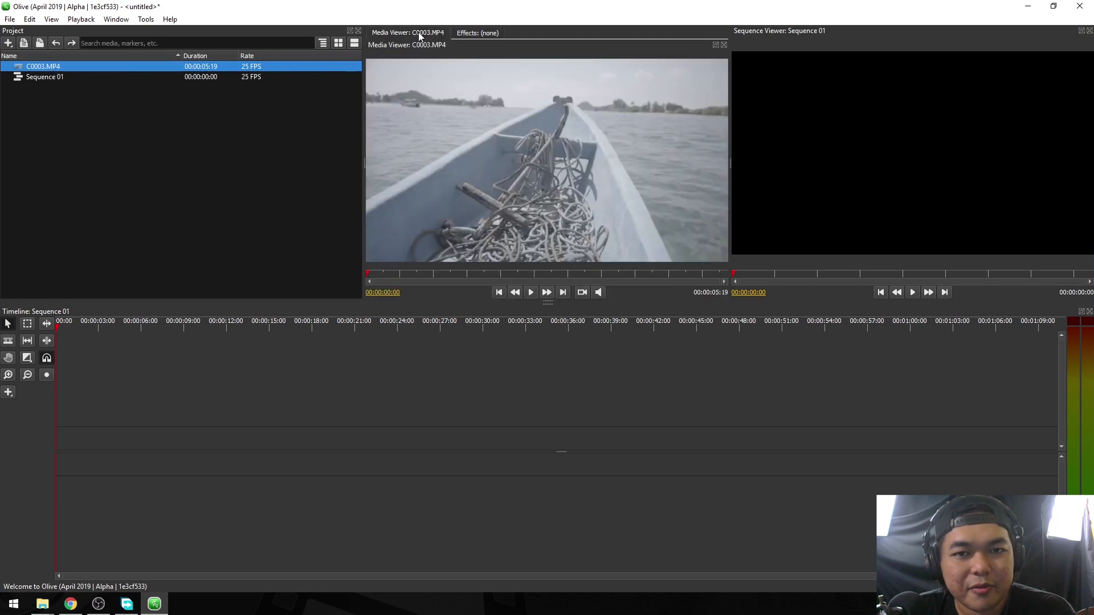
pyautogui.click(530, 292)
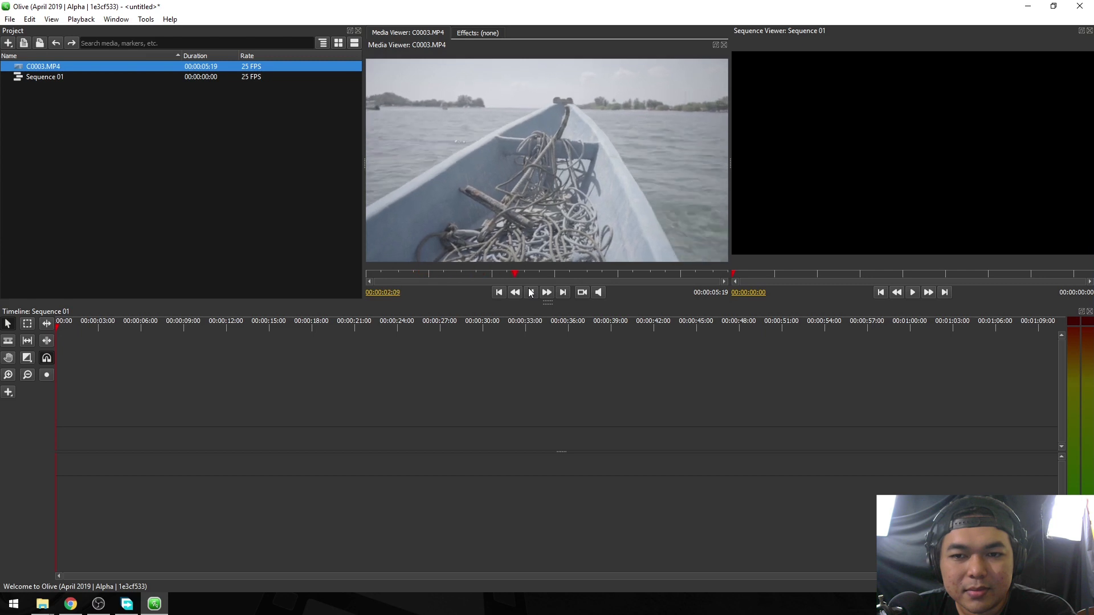
pyautogui.click(530, 292)
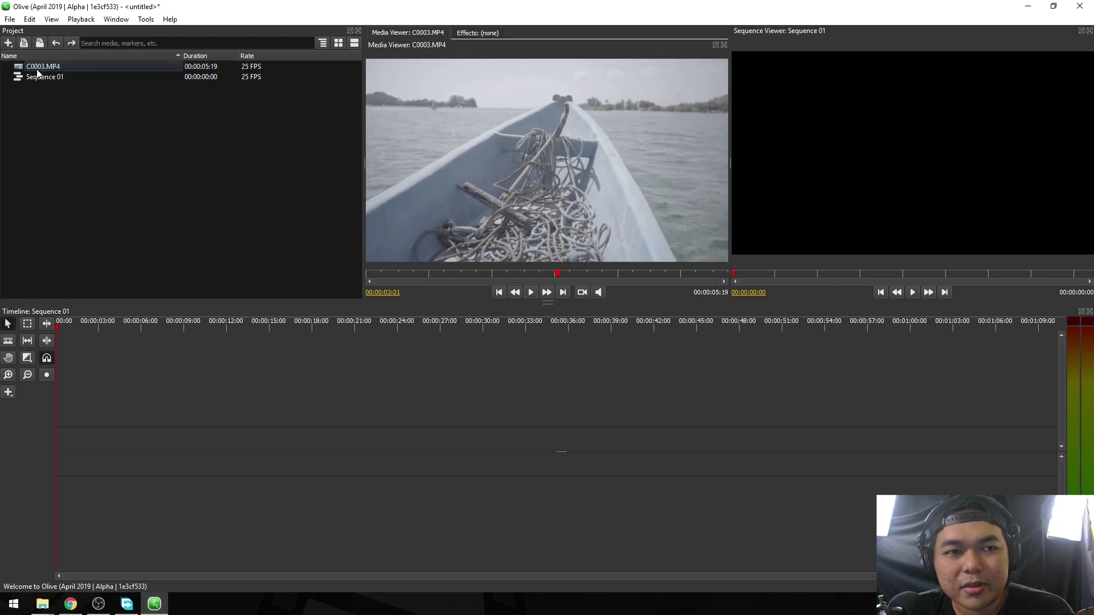
# Place the C0003 clip with its linked audio at the very start of the Sequence 01 timeline.
pyautogui.moveTo(35, 67); pyautogui.dragTo(74, 437)
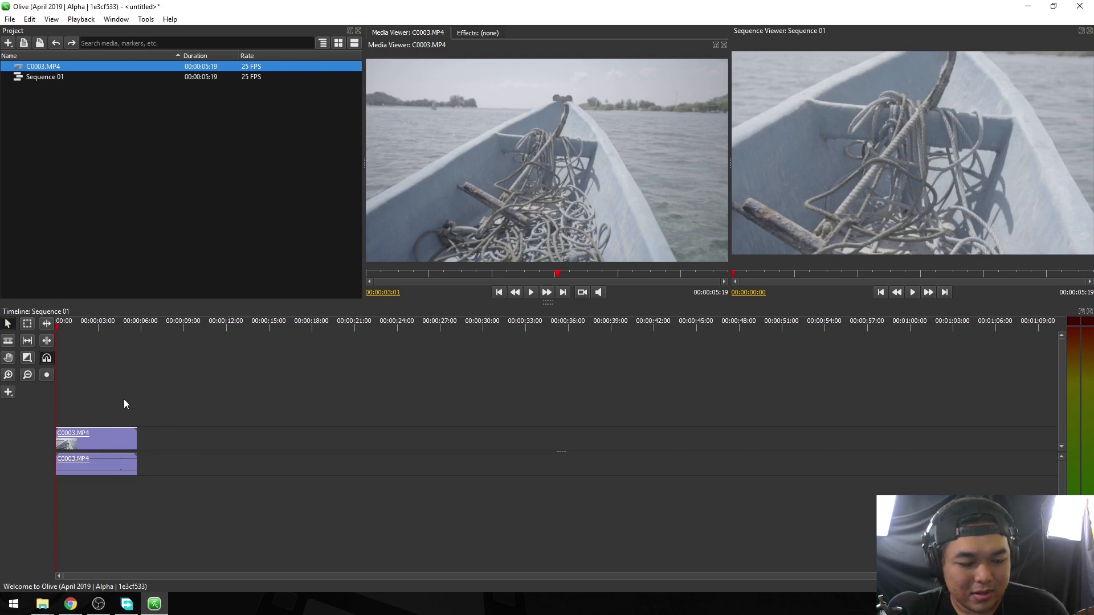
pyautogui.scroll(8, 124, 399)
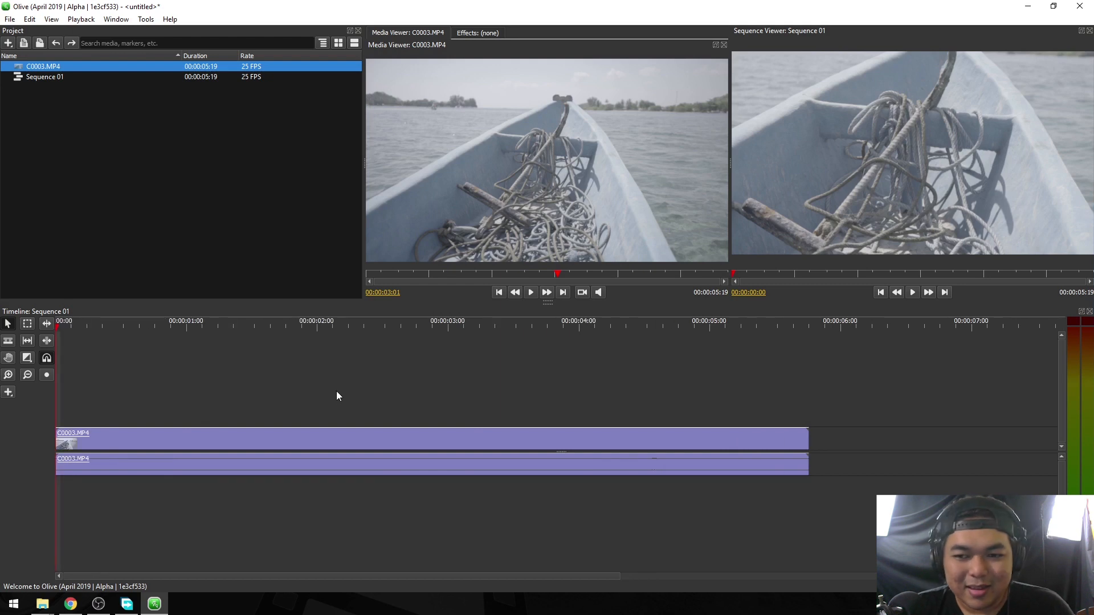
pyautogui.scroll(-3, 336, 391)
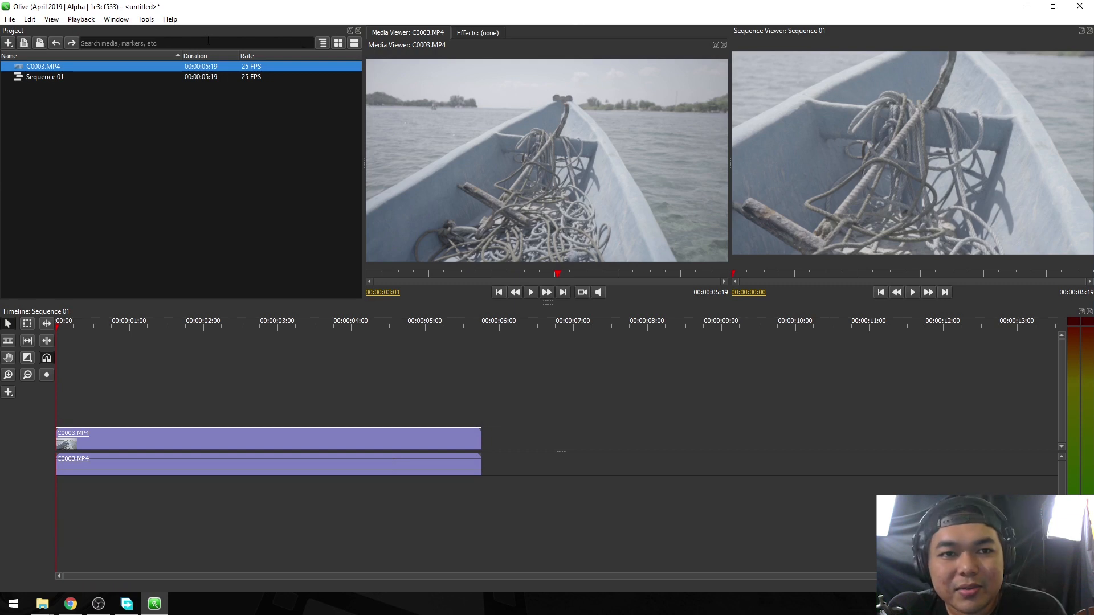
# Undock the Project panel, dock it beside the timeline below the viewers, and narrow it to widen the timeline.
pyautogui.click(350, 31)
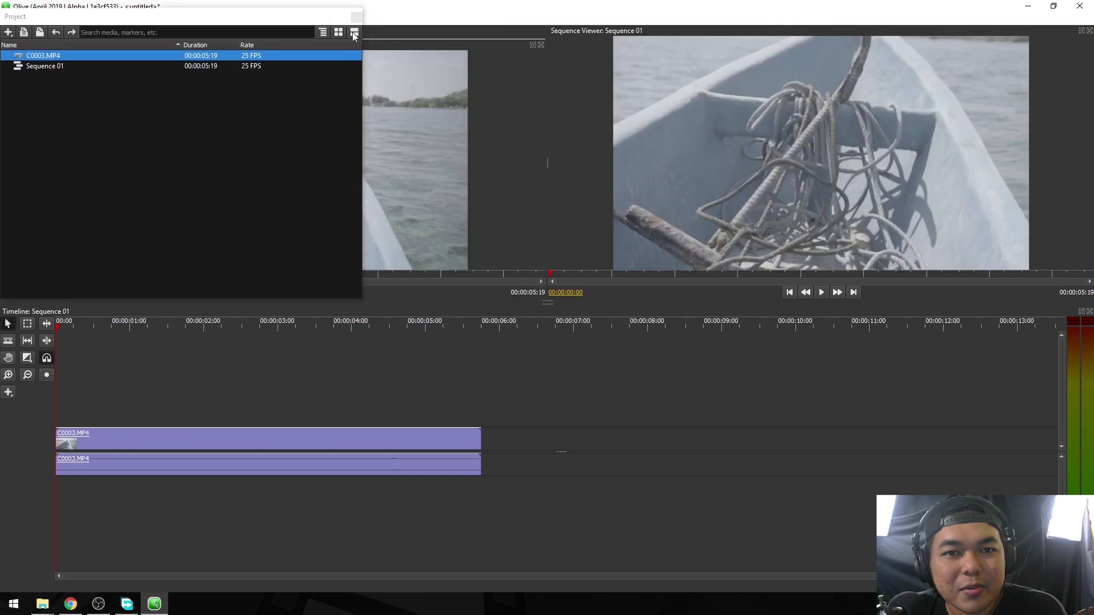
pyautogui.moveTo(286, 16); pyautogui.dragTo(157, 335)
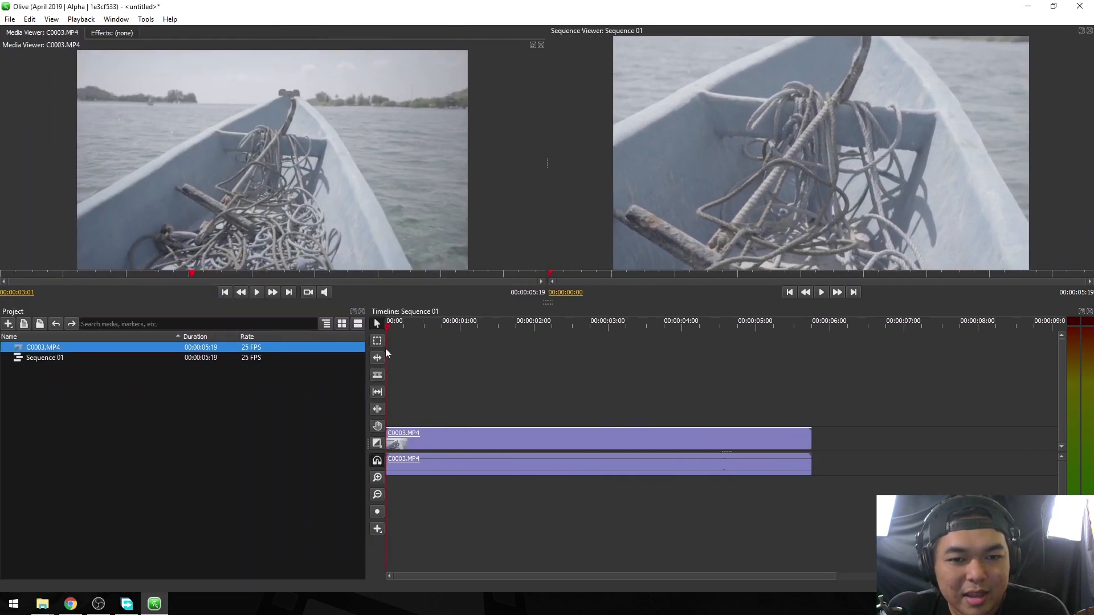
pyautogui.moveTo(366, 373); pyautogui.dragTo(172, 372)
pyautogui.click(93, 408)
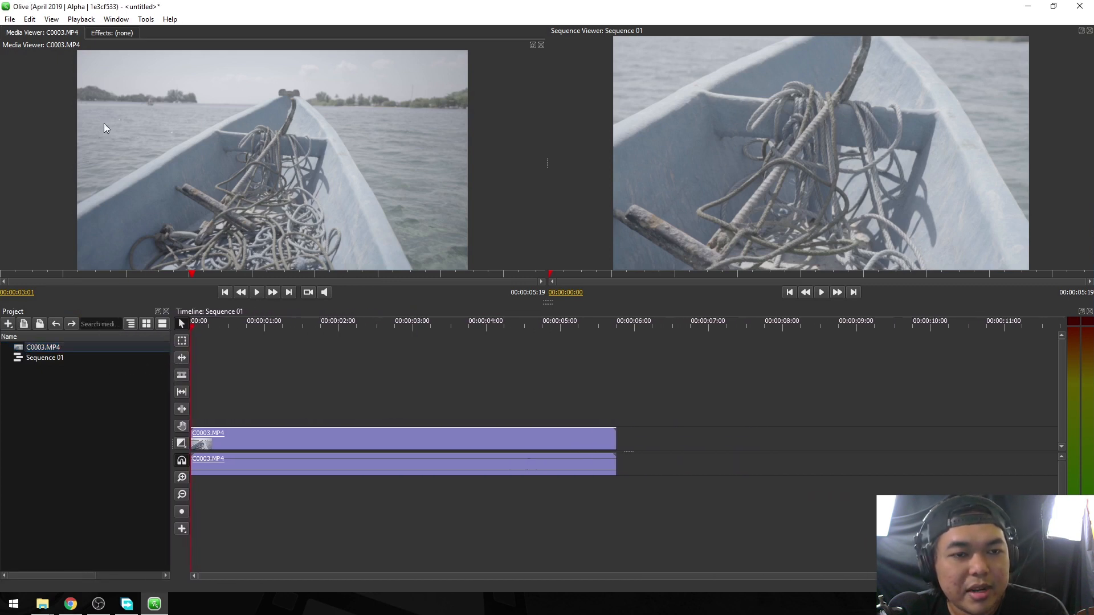
# Show the effect settings of the C0003 timeline clip and auto-scale it to the sequence frame.
pyautogui.click(116, 33)
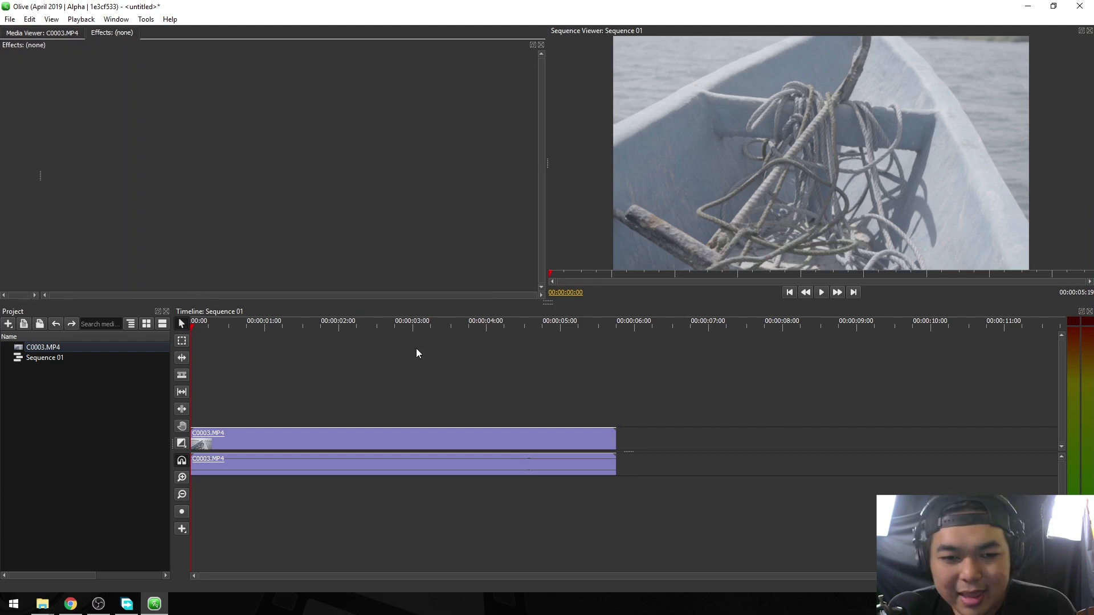
pyautogui.click(274, 439)
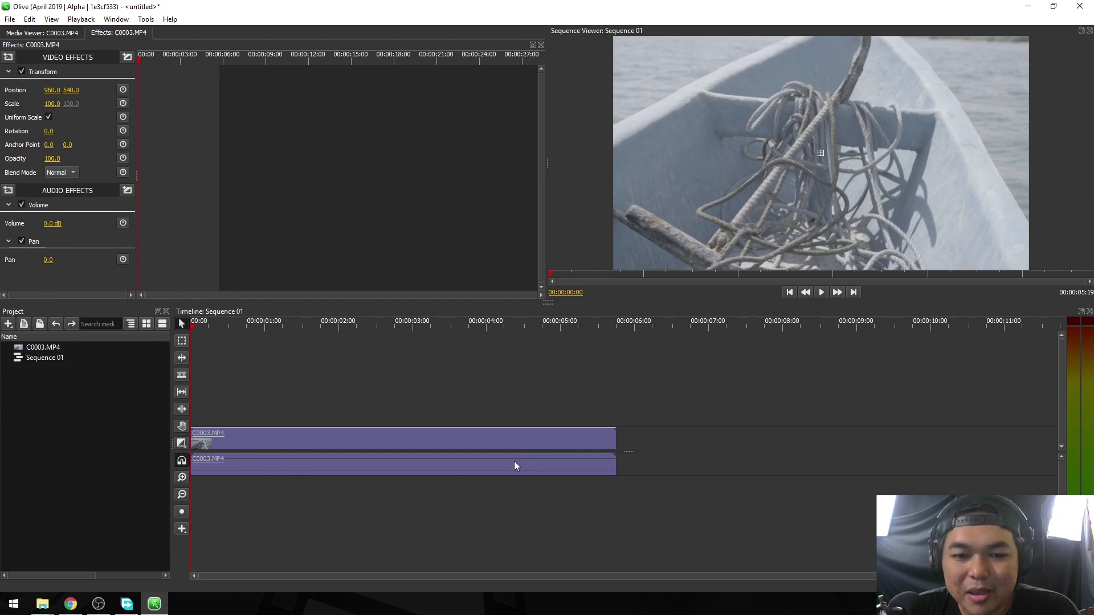
pyautogui.rightClick(440, 442)
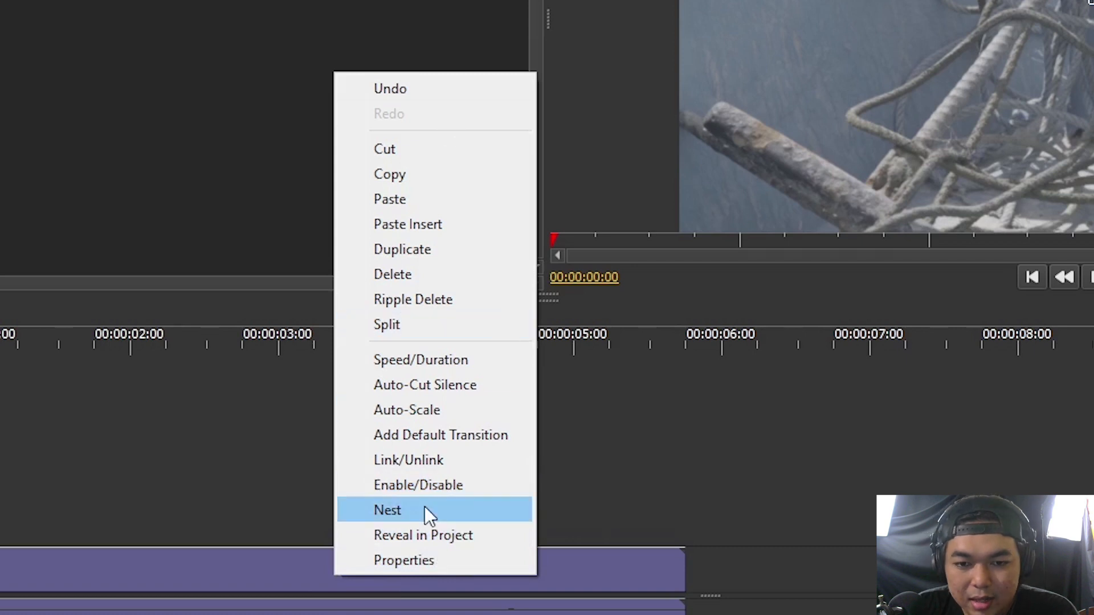
pyautogui.click(426, 410)
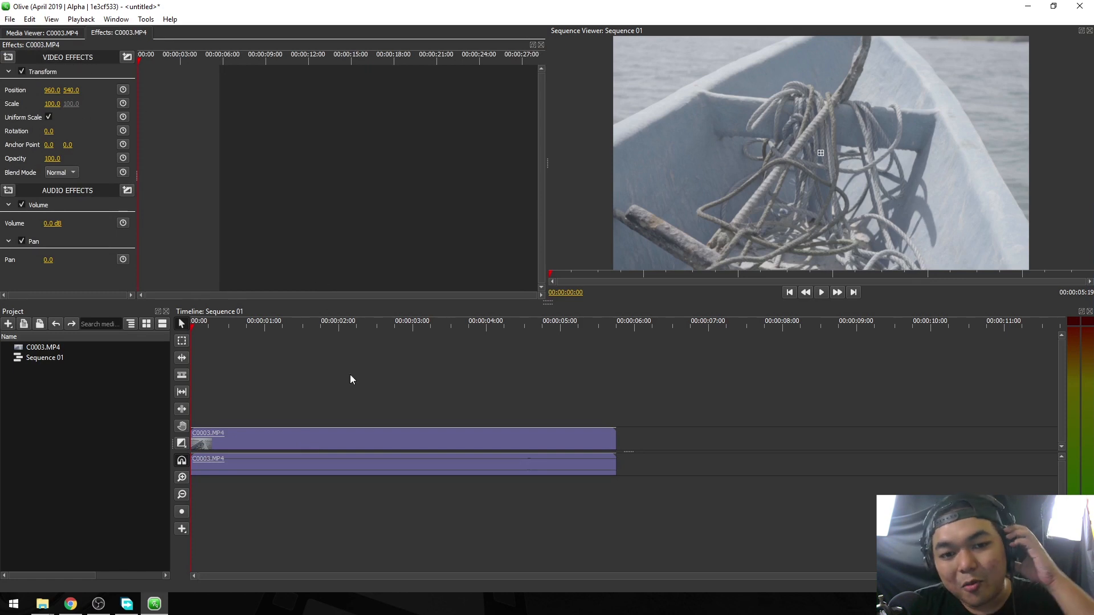
pyautogui.rightClick(365, 433)
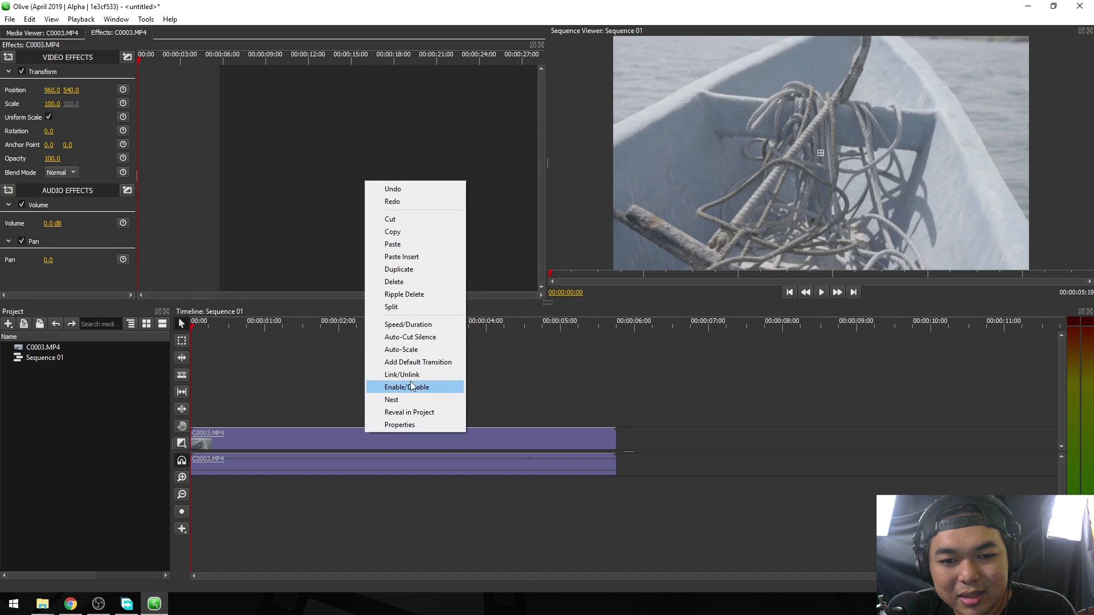
pyautogui.click(421, 355)
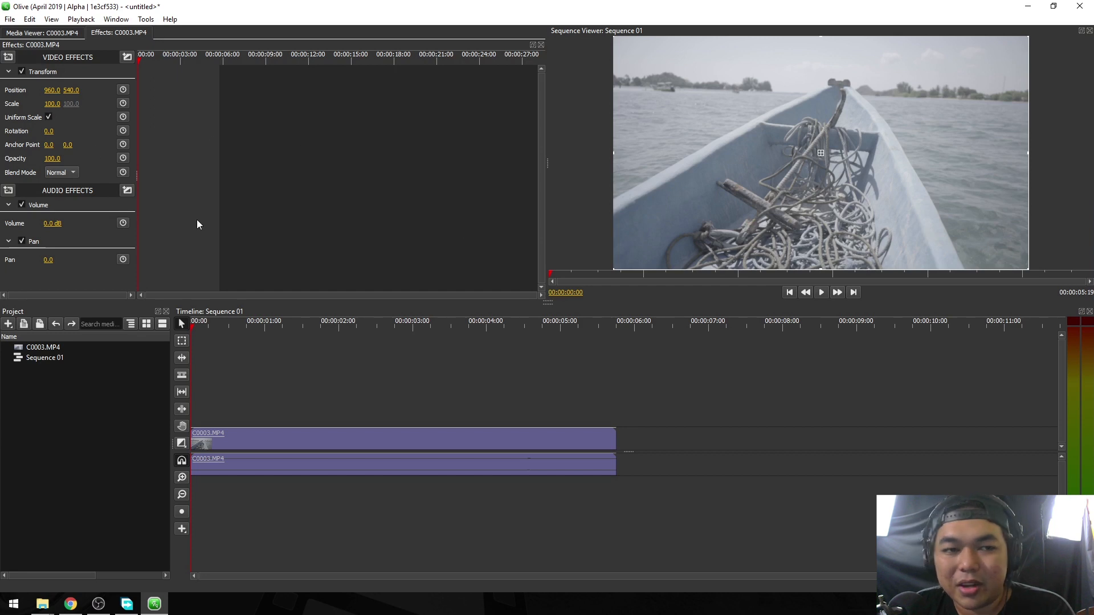
# Import the KOTAKVISUAL LOGO white.png image into the project.
pyautogui.click(78, 420)
pyautogui.rightClick(60, 393)
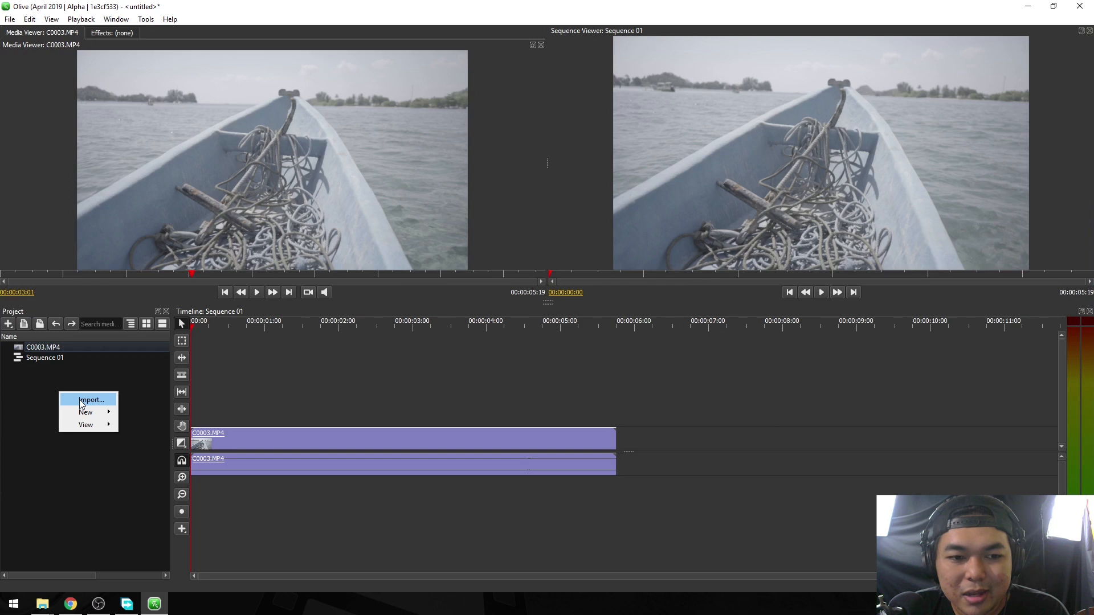
pyautogui.click(82, 403)
pyautogui.click(152, 45)
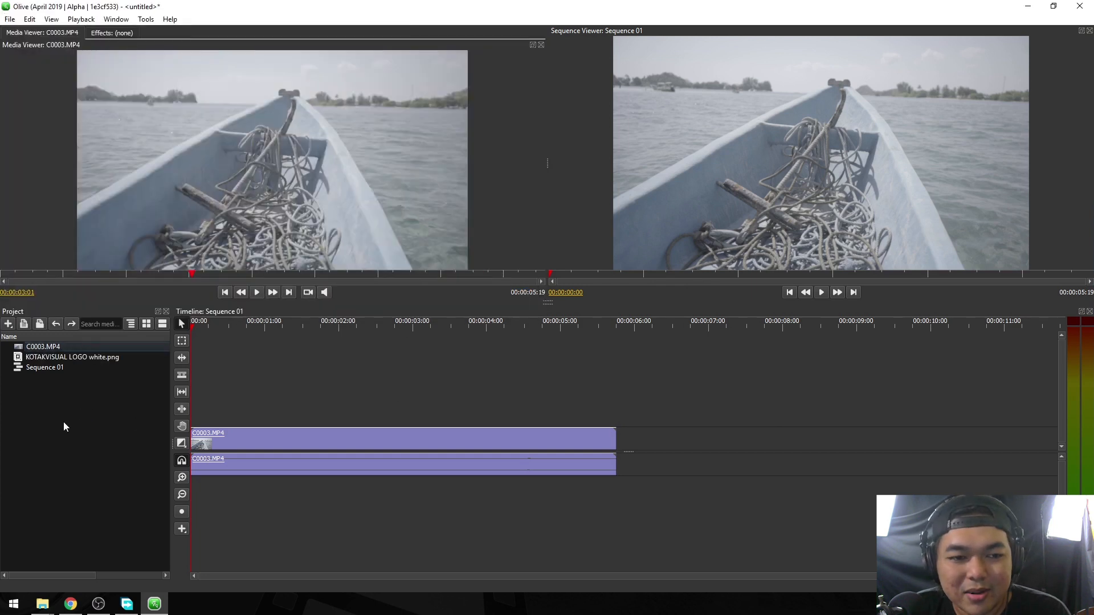
# Place the KOTAKVISUAL LOGO white.png image on the video track directly after the C0003 clip.
pyautogui.click(54, 368)
pyautogui.click(68, 358)
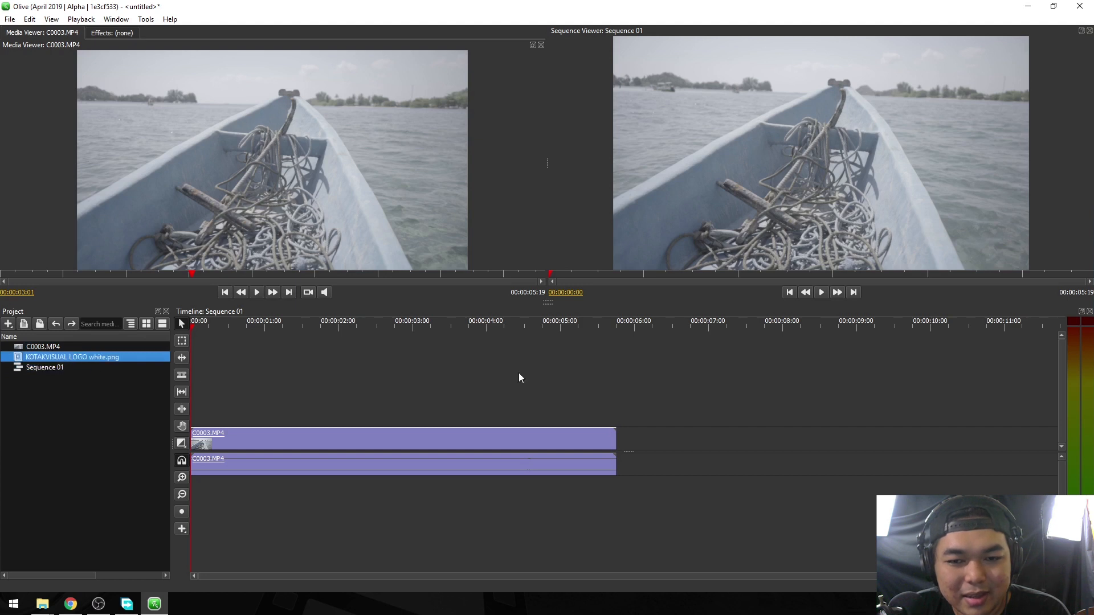
pyautogui.click(641, 325)
pyautogui.moveTo(40, 362); pyautogui.dragTo(652, 443)
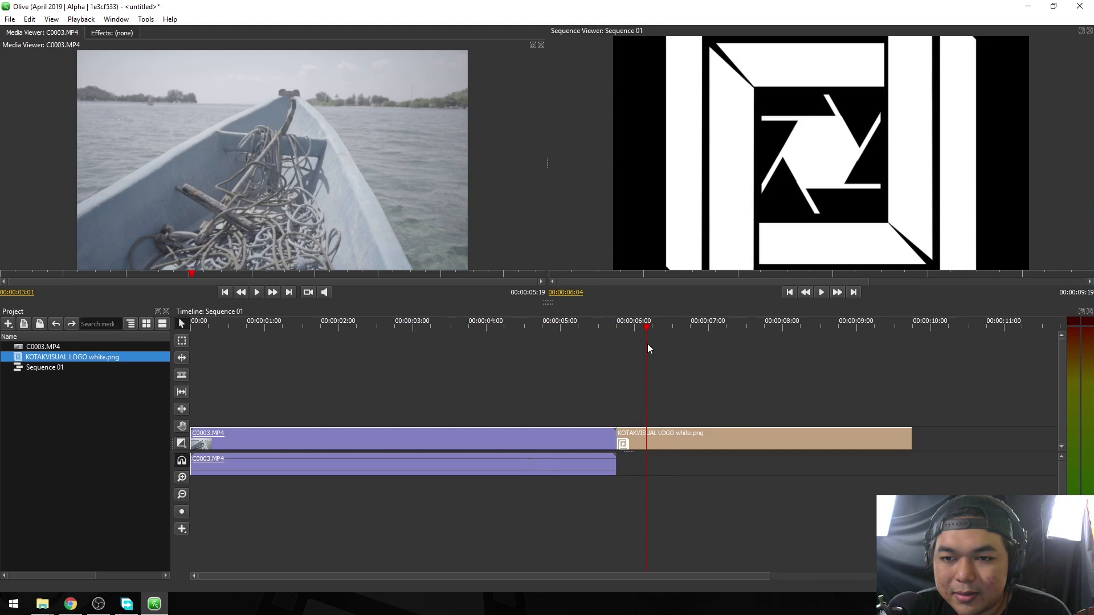
# Uniformly scale the logo clip down to 18 in its Transform settings and widen the effect parameter area.
pyautogui.rightClick(686, 442)
pyautogui.click(663, 402)
pyautogui.click(659, 436)
pyautogui.click(113, 33)
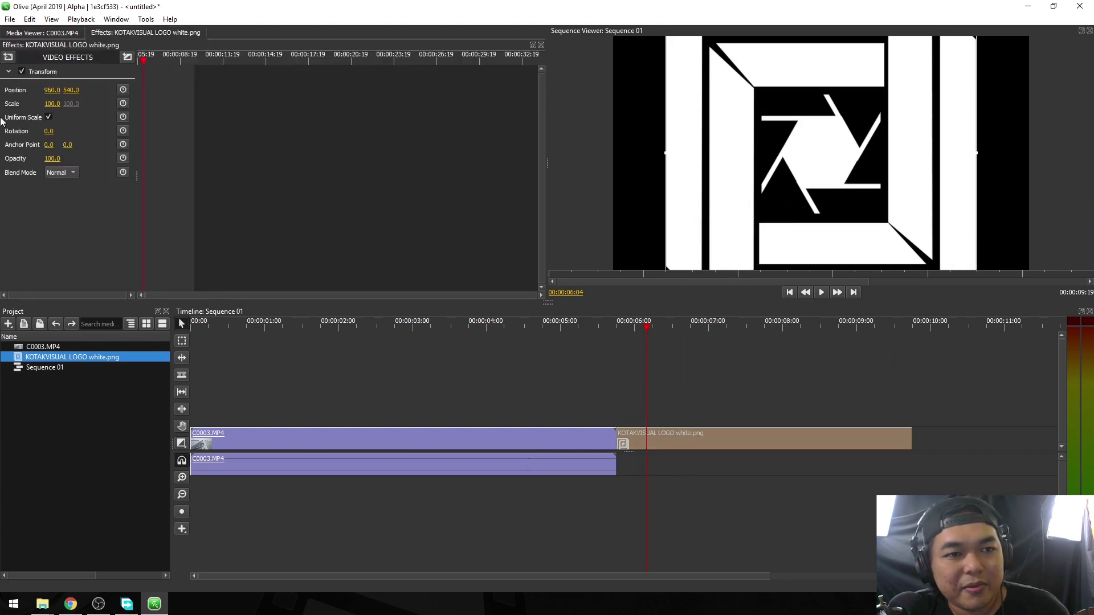
pyautogui.moveTo(51, 103); pyautogui.dragTo(12, 104)
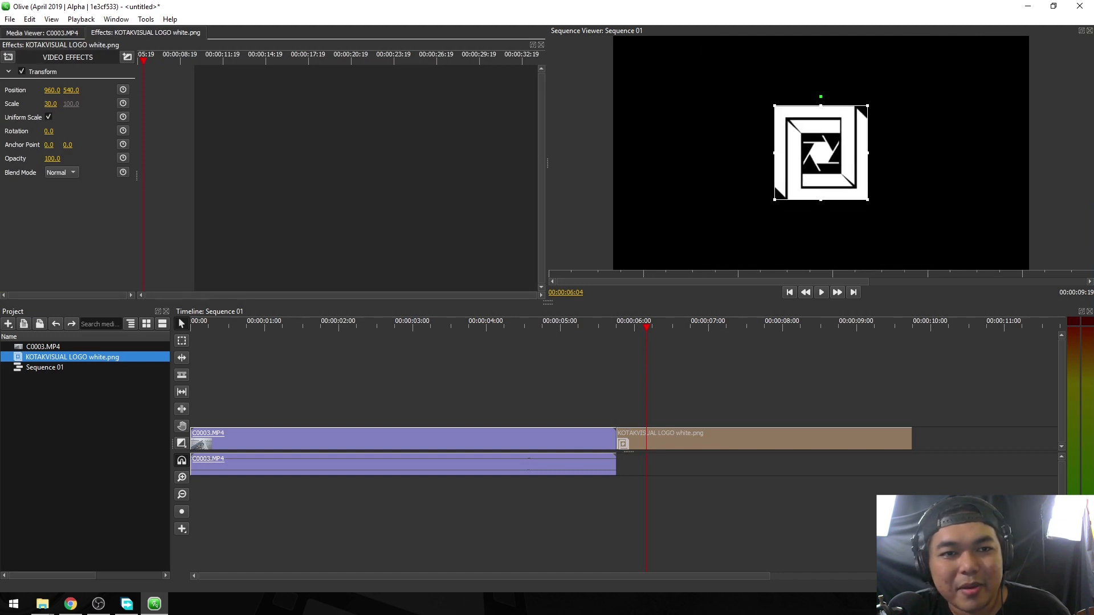
pyautogui.moveTo(136, 175); pyautogui.dragTo(183, 177)
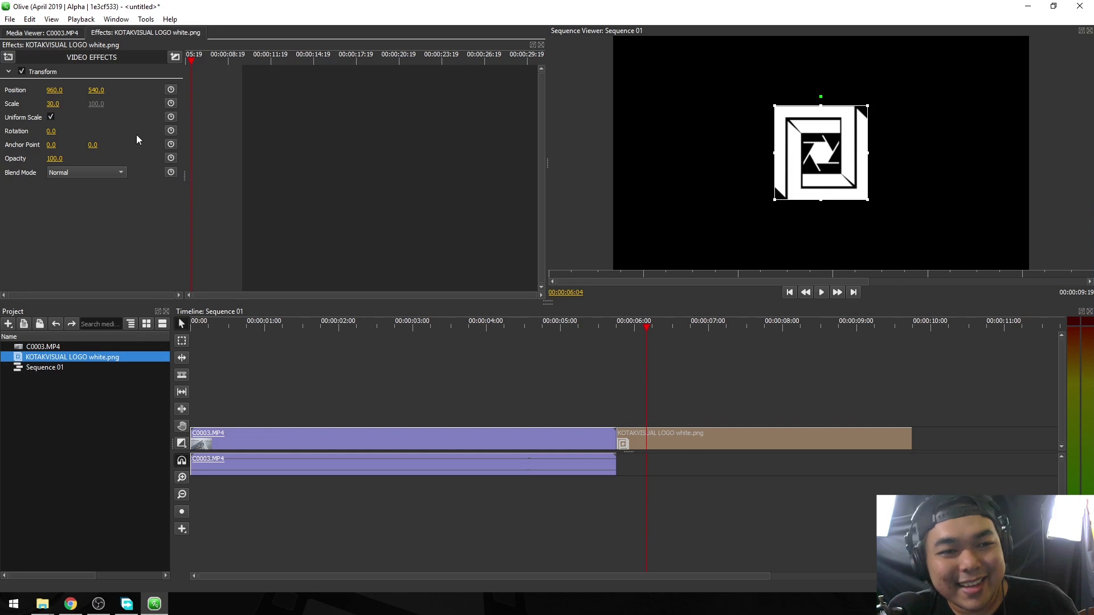
pyautogui.moveTo(54, 104); pyautogui.dragTo(44, 104)
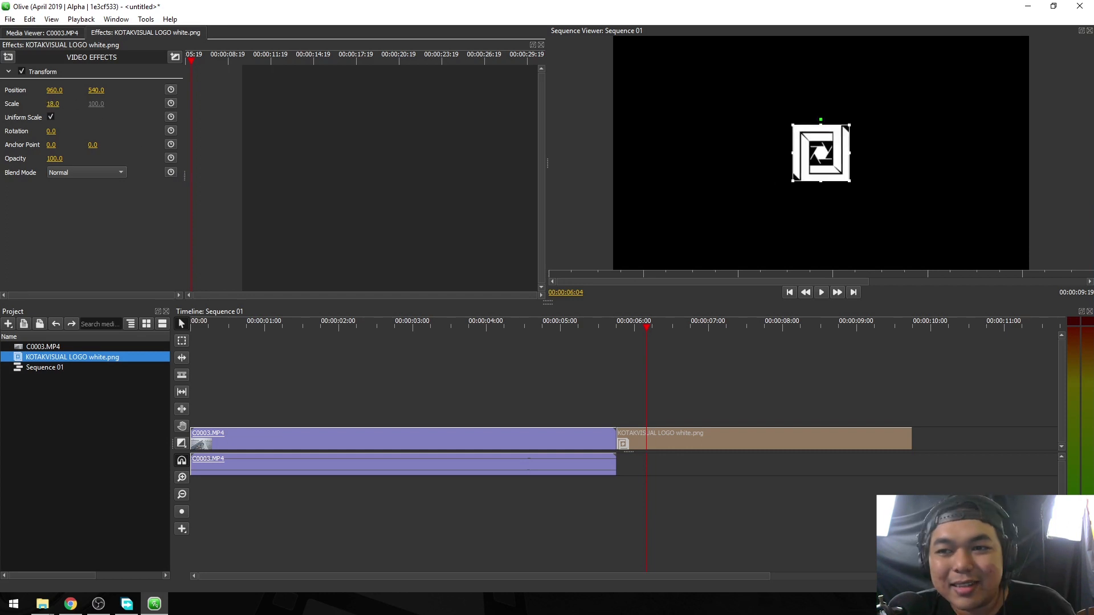
# Position the logo at about 321, 520 in the frame and enable Position keyframing at 00:00:06:04.
pyautogui.moveTo(808, 148); pyautogui.dragTo(694, 141)
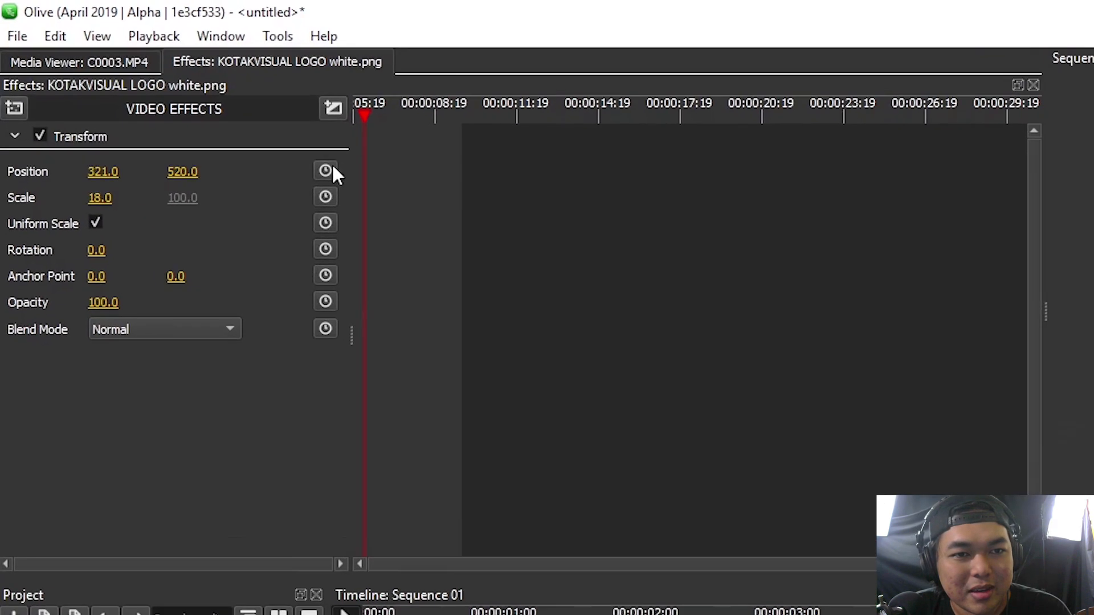
pyautogui.click(170, 90)
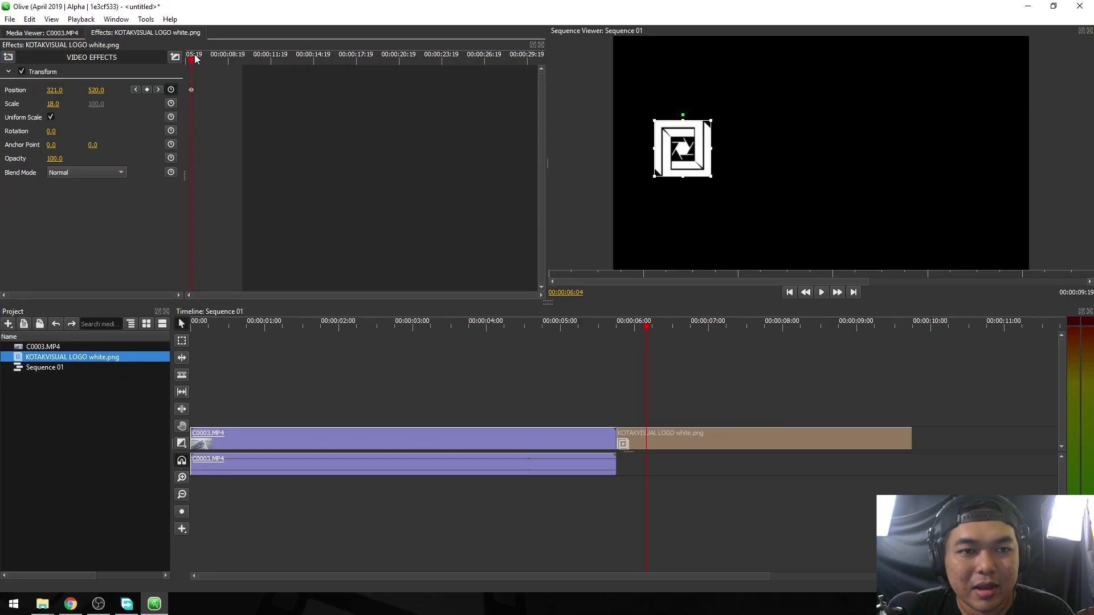
# Try animating the logo across the frame to about 1693, 537 at 00:00:08:02 and scrub through the movement.
pyautogui.moveTo(195, 59); pyautogui.dragTo(220, 62)
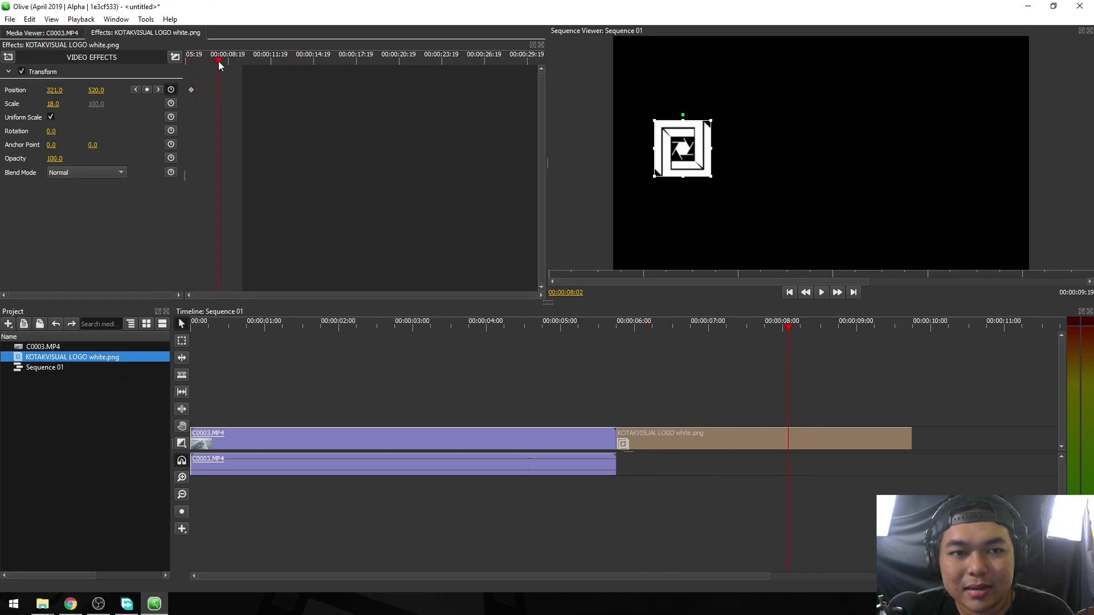
pyautogui.moveTo(674, 166); pyautogui.dragTo(782, 164)
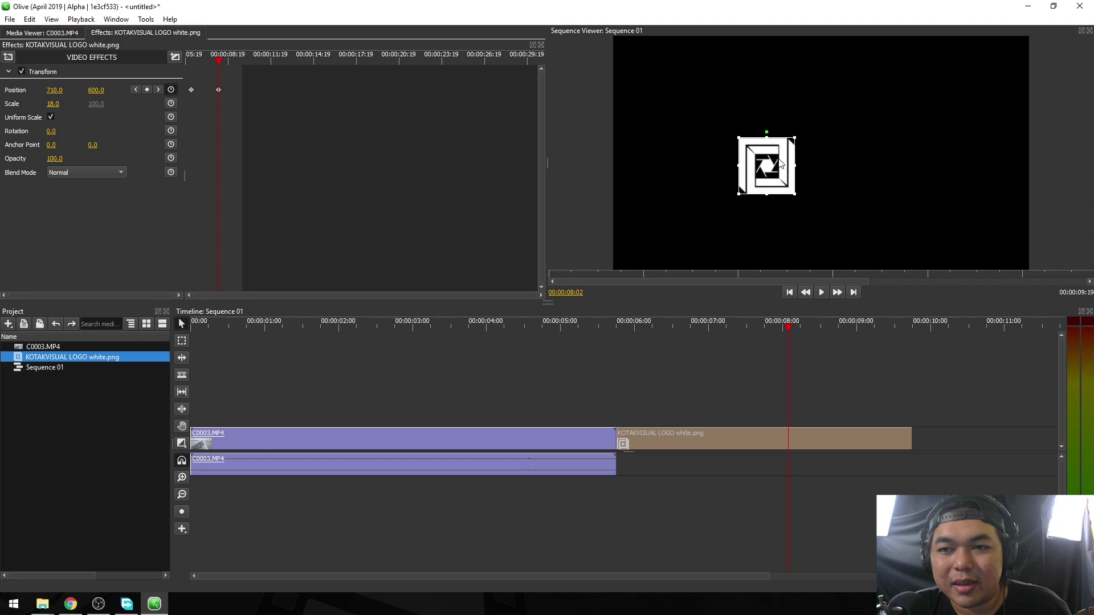
pyautogui.hotkey('ctrl', 'z')
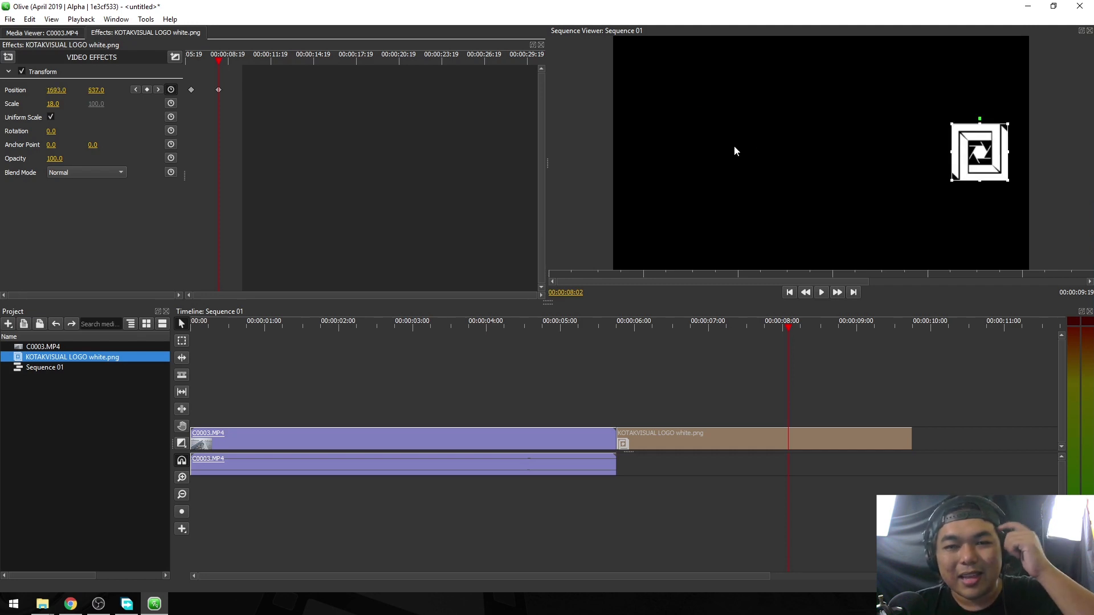
pyautogui.moveTo(219, 61)
pyautogui.mouseDown()
pyautogui.moveTo(186, 62)
pyautogui.moveTo(231, 62)
pyautogui.moveTo(203, 61)
pyautogui.mouseUp()
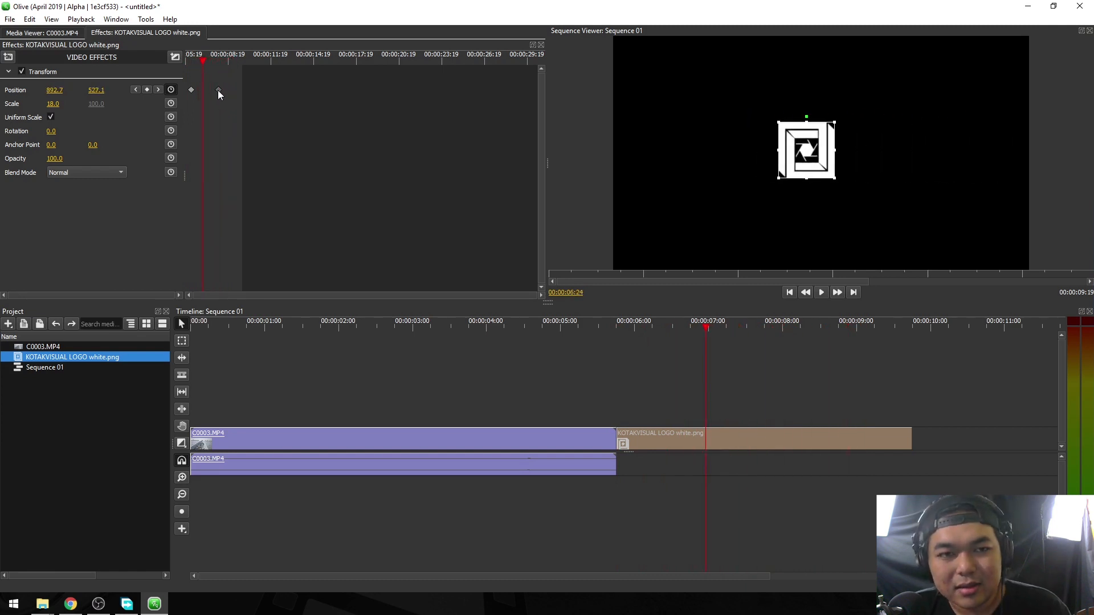
# Delete the second Position keyframe, try another horizontal logo position at 00:00:05:19, and undo that change.
pyautogui.press('Delete')
pyautogui.moveTo(206, 60); pyautogui.dragTo(186, 60)
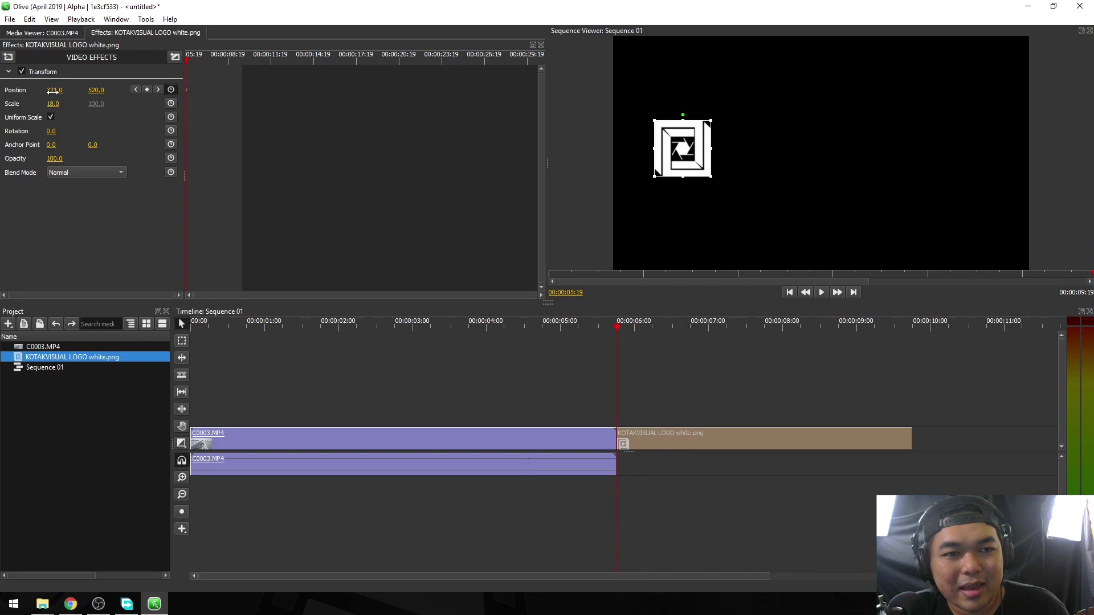
pyautogui.moveTo(52, 91); pyautogui.dragTo(322, 91)
pyautogui.hotkey('ctrl', 'z')
# Scrub the effects timeline for the logo and C0003 clips to examine how it follows the sequence playhead.
pyautogui.click(270, 60)
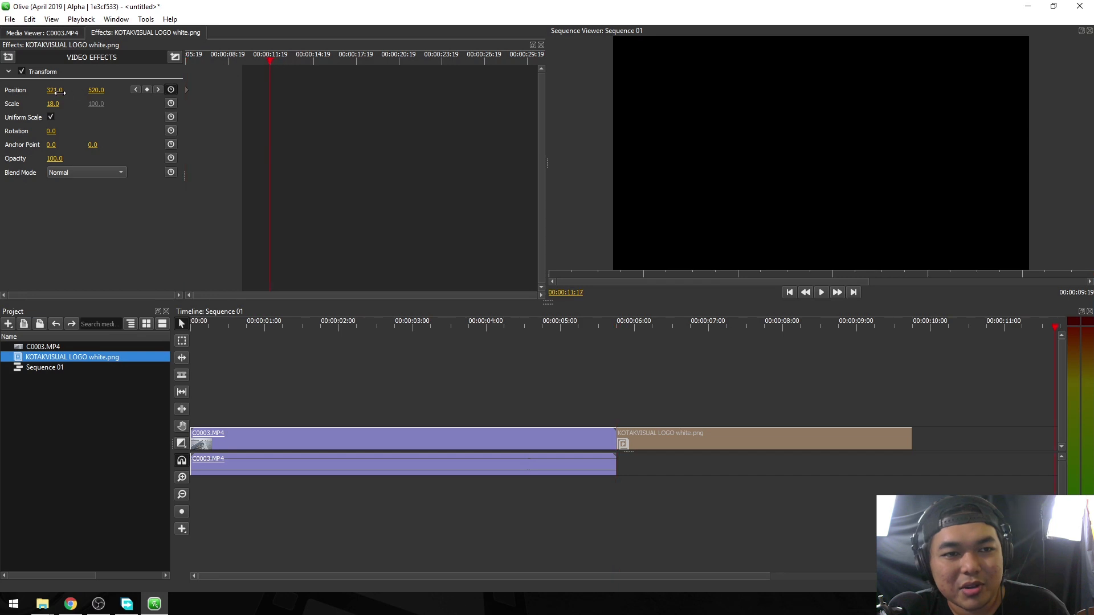
pyautogui.moveTo(270, 60); pyautogui.dragTo(221, 60)
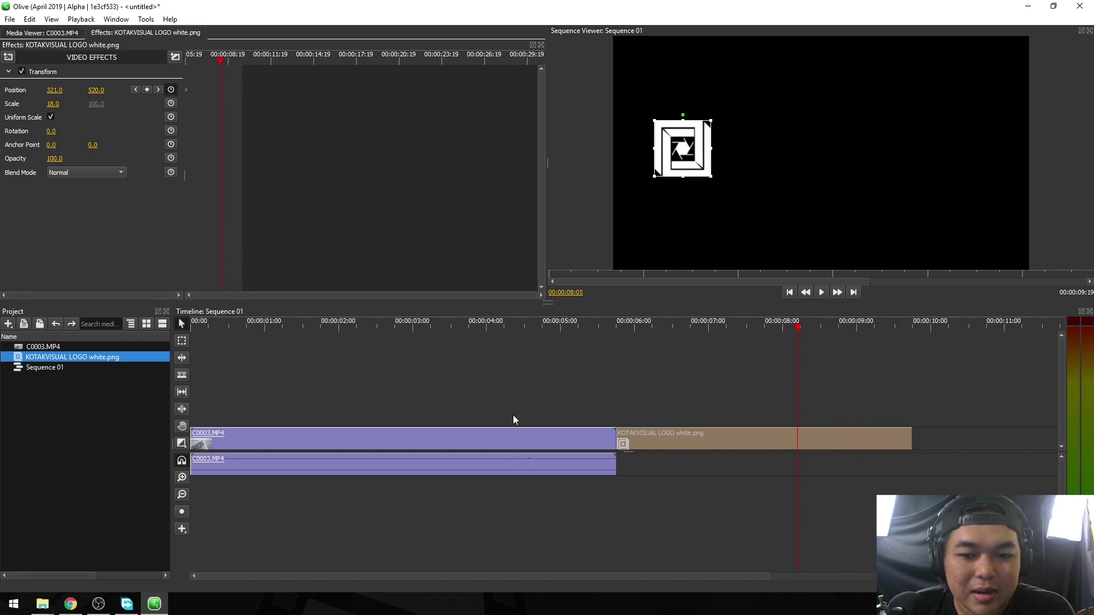
pyautogui.click(490, 437)
pyautogui.moveTo(277, 62); pyautogui.dragTo(247, 58)
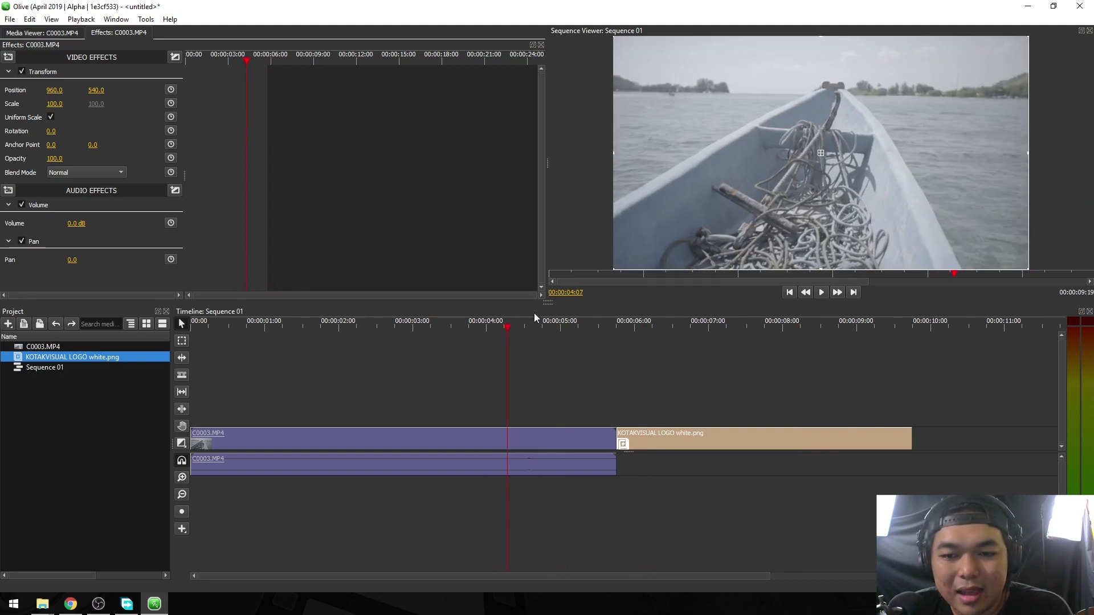
pyautogui.click(599, 344)
pyautogui.click(668, 429)
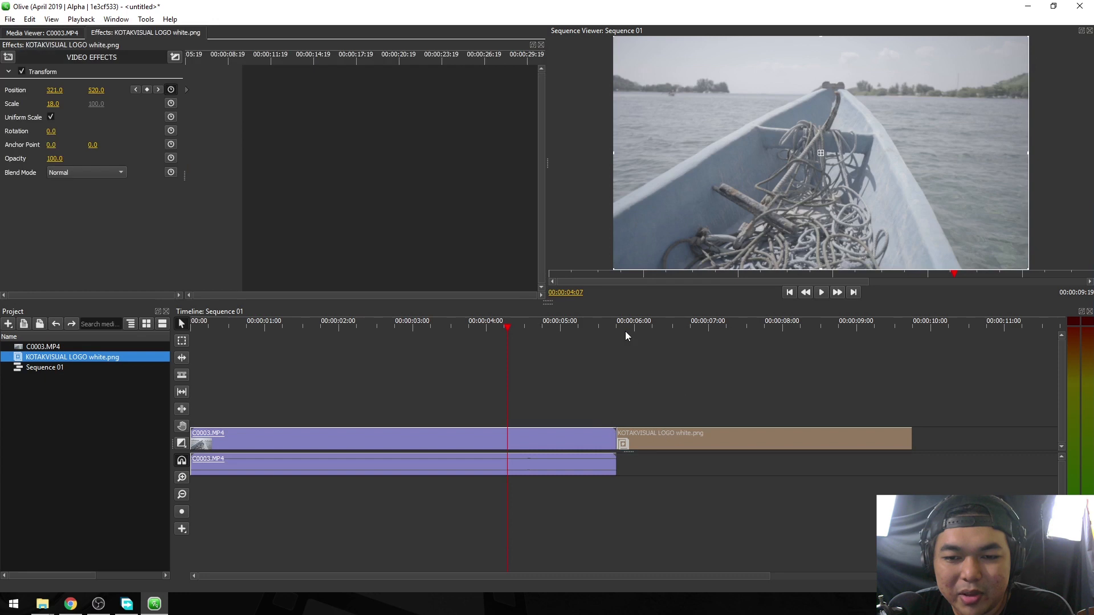
# Add a Position keyframe at 00:00:08:18 that moves the logo horizontally to 1573, and play back the movement.
pyautogui.click(658, 326)
pyautogui.click(205, 59)
pyautogui.moveTo(205, 60); pyautogui.dragTo(227, 56)
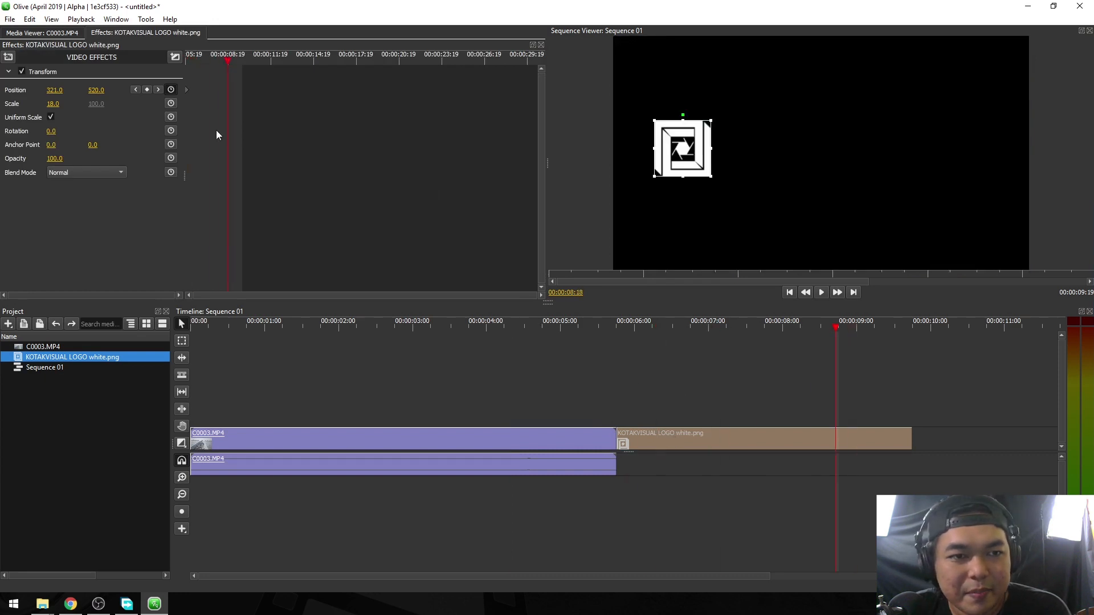
pyautogui.moveTo(54, 90); pyautogui.dragTo(111, 90)
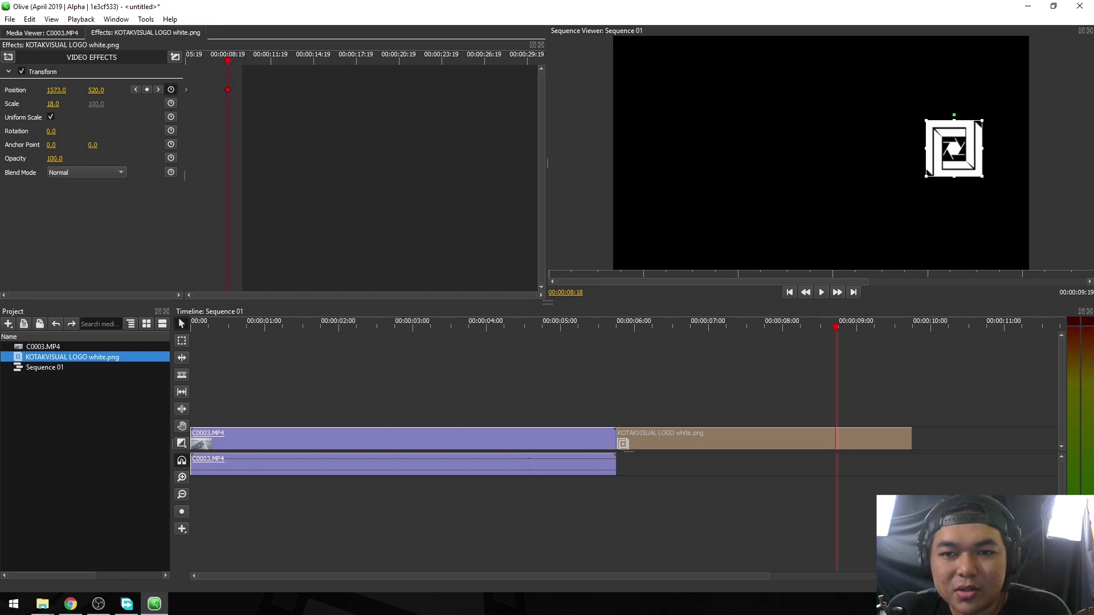
pyautogui.moveTo(221, 59); pyautogui.dragTo(184, 59)
pyautogui.press('space')
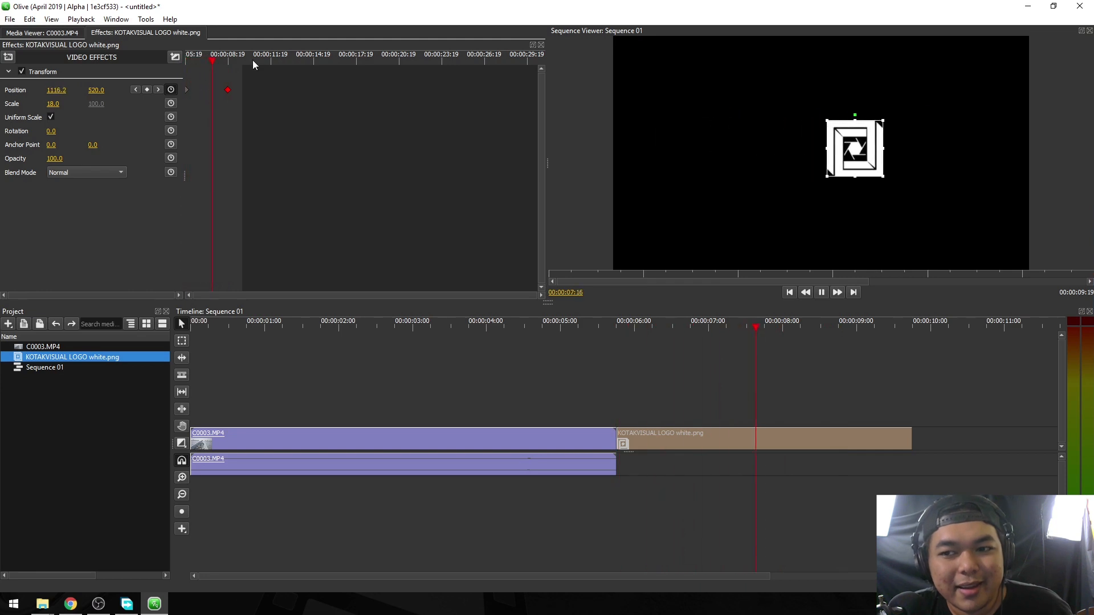
pyautogui.press('space')
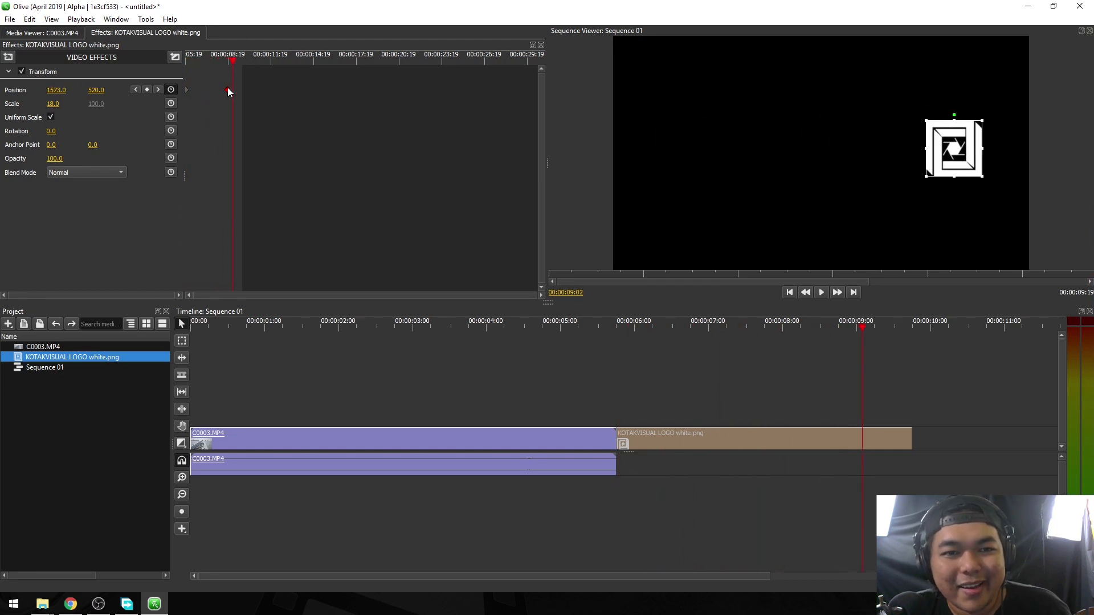
# Move the logo's second Position keyframe earlier, to about one second after the first, and play back the faster movement.
pyautogui.moveTo(217, 54); pyautogui.dragTo(174, 59)
pyautogui.press('space')
pyautogui.press('space')
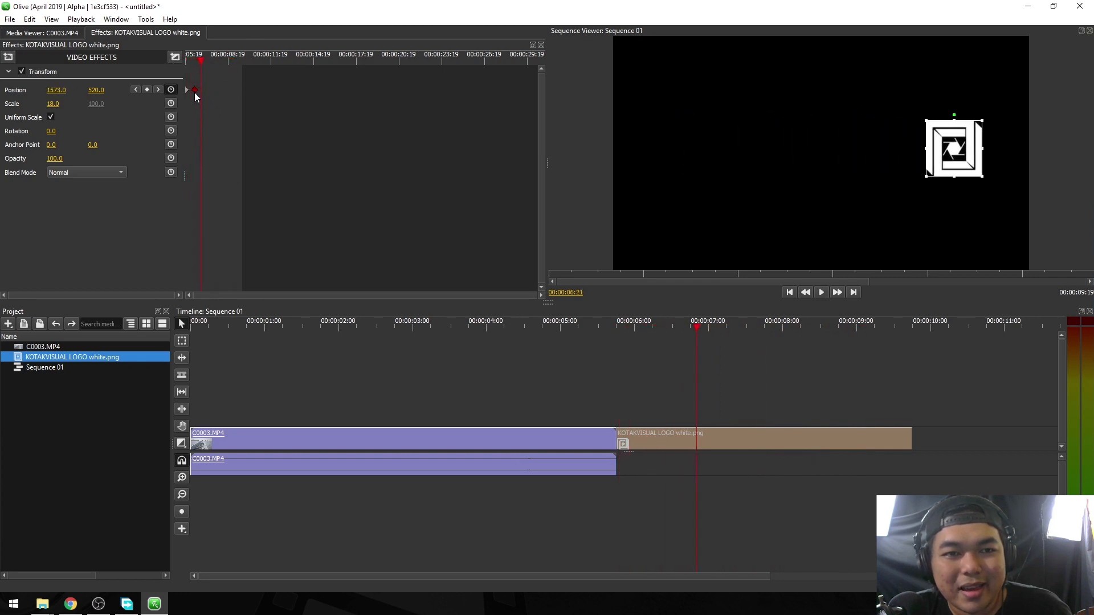
pyautogui.press('space')
pyautogui.moveTo(200, 56); pyautogui.dragTo(186, 87)
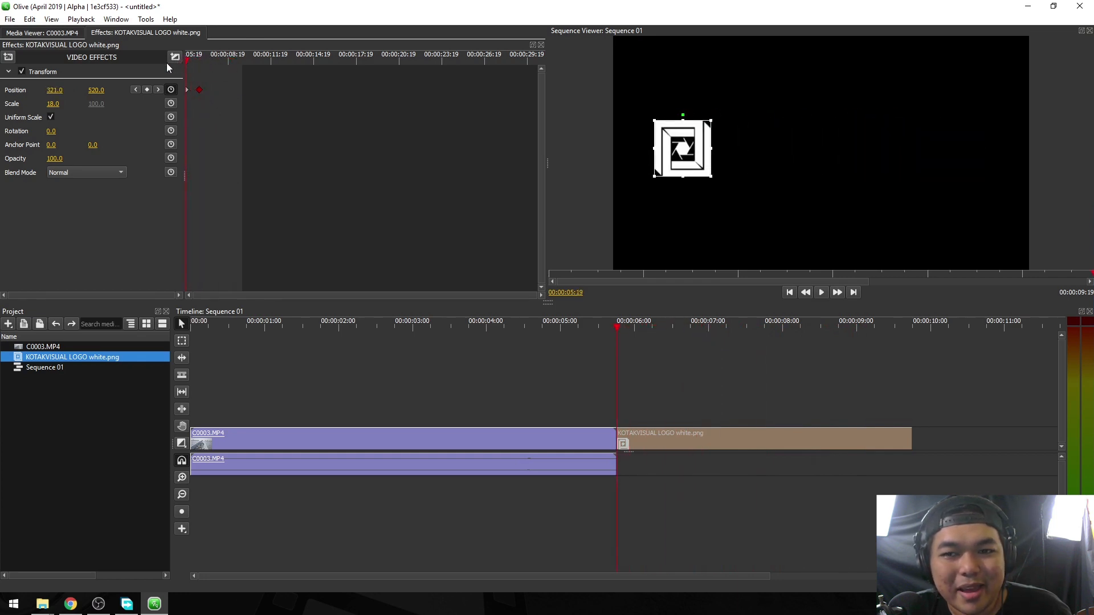
pyautogui.press('space')
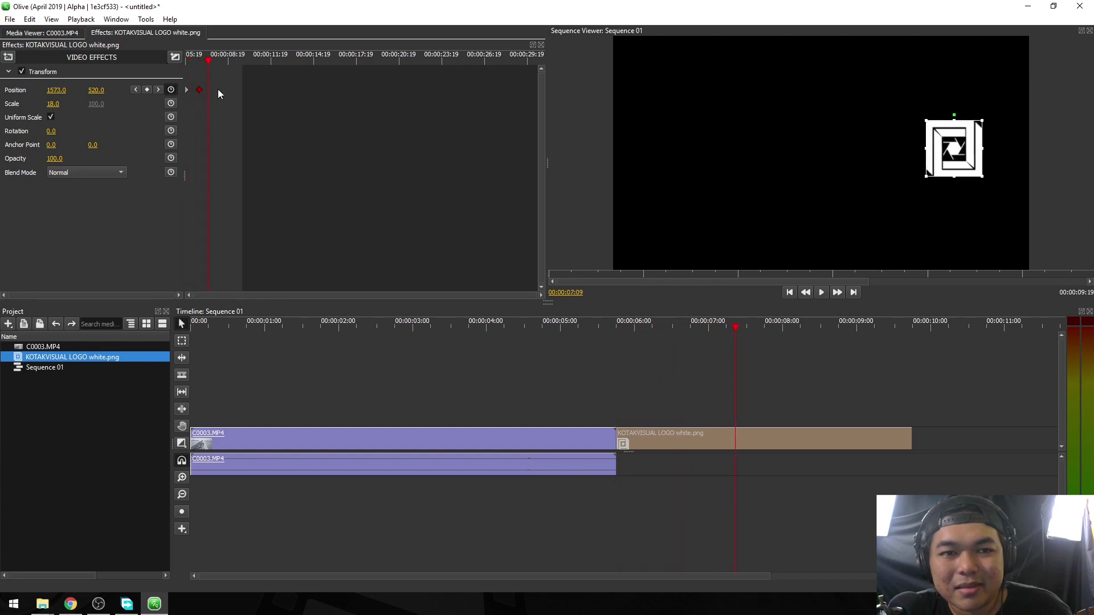
pyautogui.moveTo(213, 63); pyautogui.dragTo(183, 63)
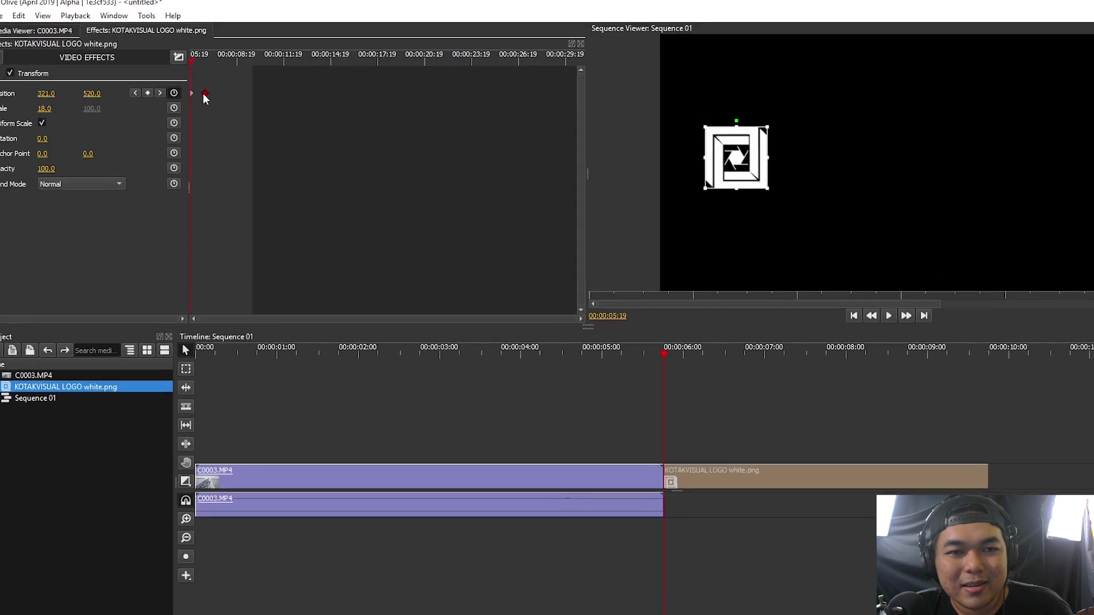
# Change the second Position keyframe to Bezier in the Graph Editor and shape its handle so the logo's movement eases out.
pyautogui.rightClick(196, 90)
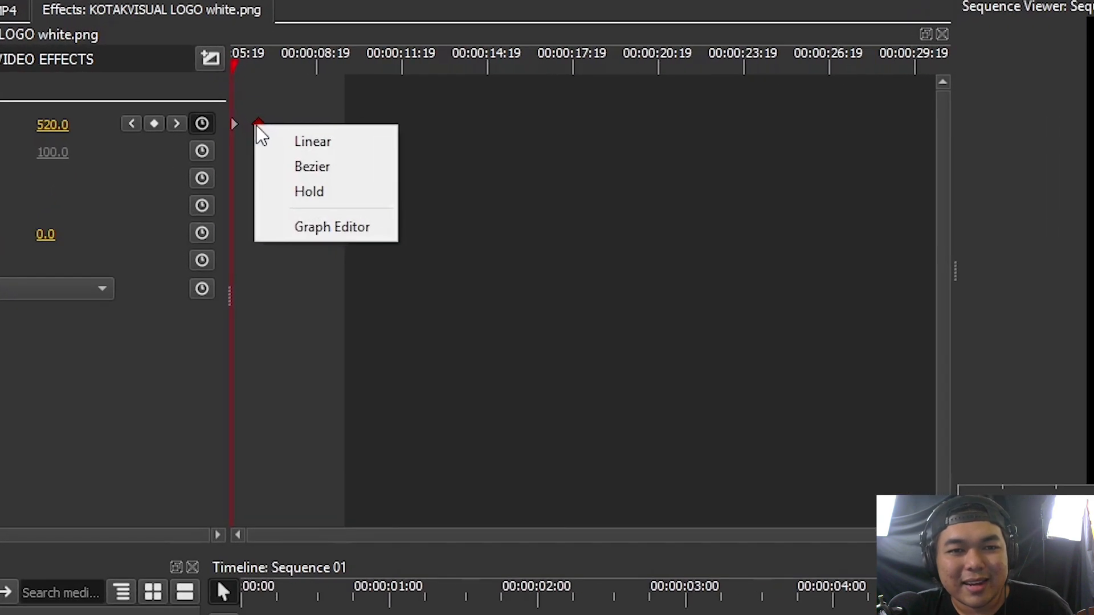
pyautogui.click(319, 220)
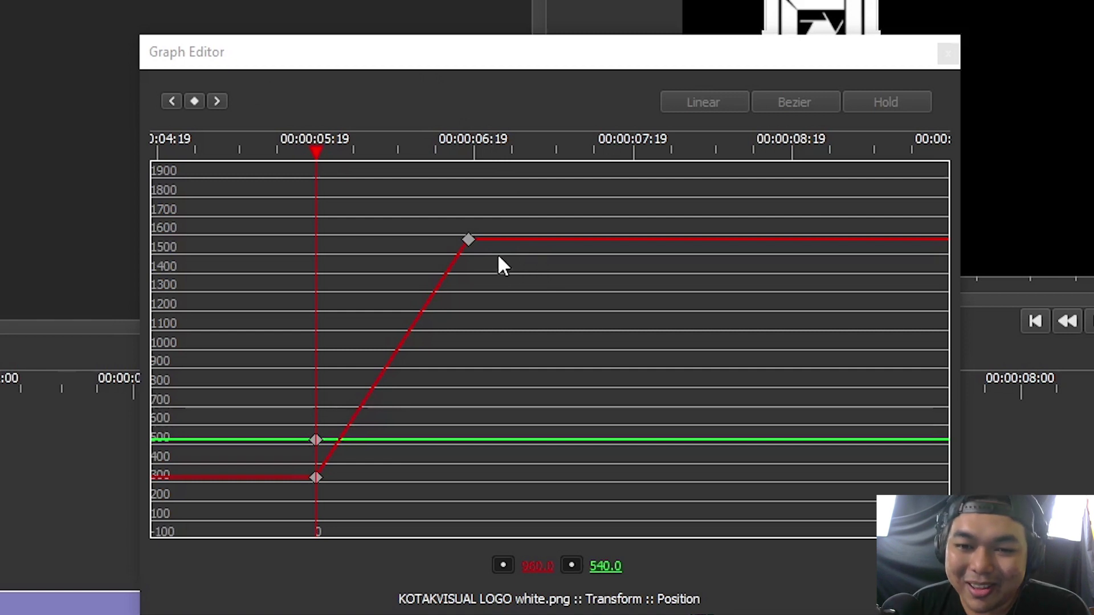
pyautogui.click(471, 240)
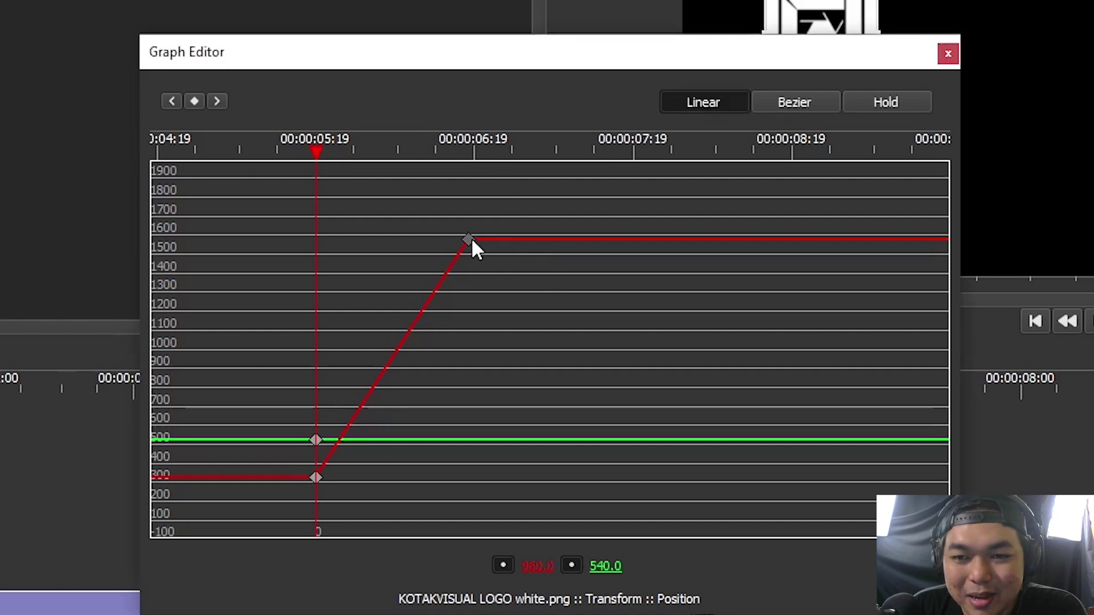
pyautogui.click(799, 103)
pyautogui.moveTo(213, 239); pyautogui.dragTo(266, 273)
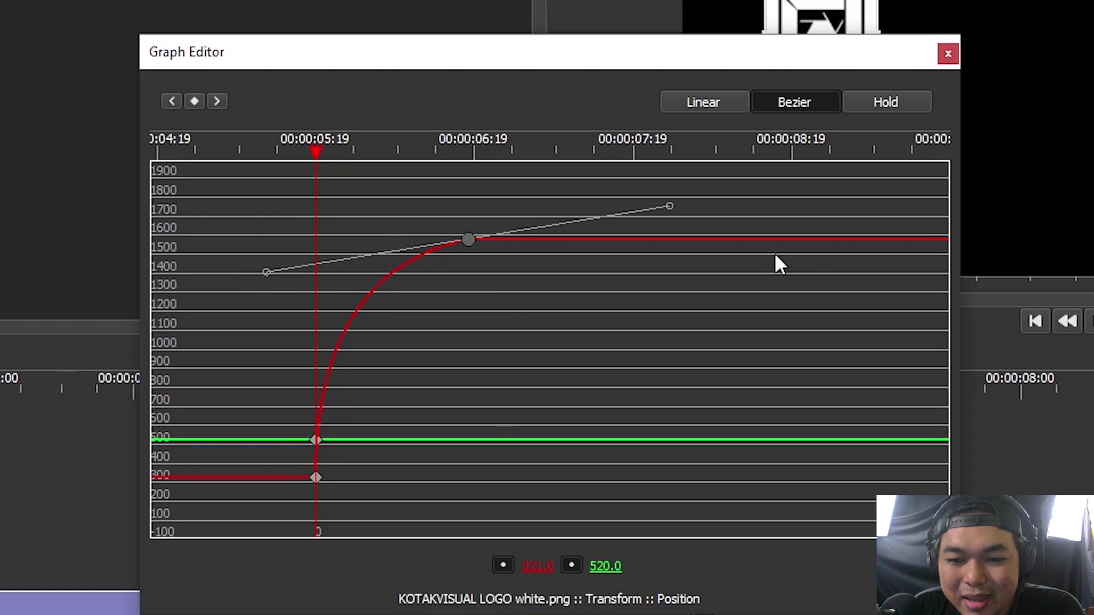
pyautogui.click(948, 54)
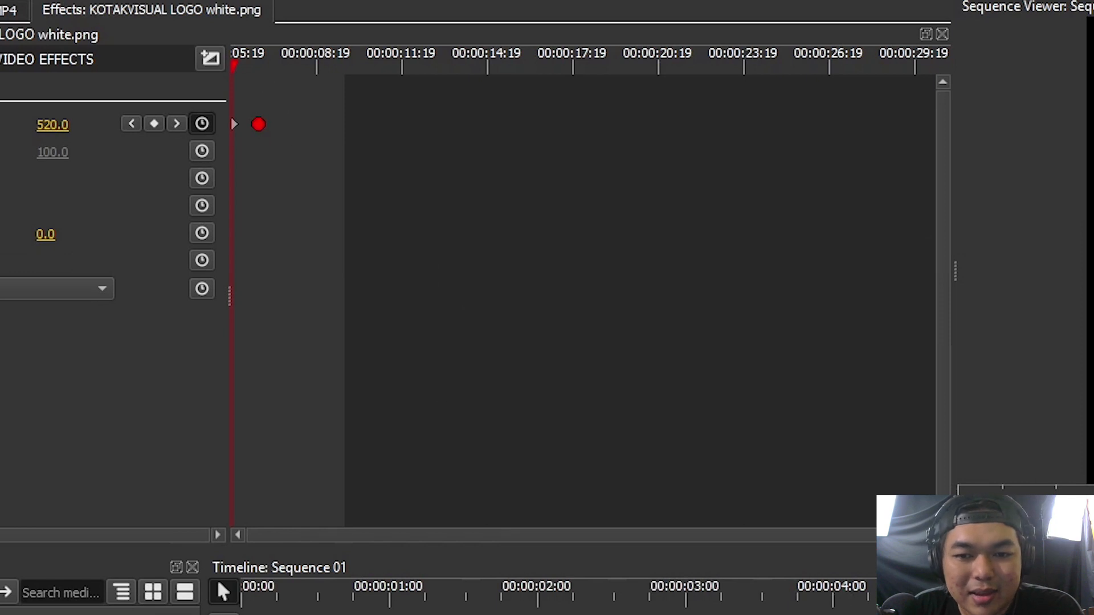
# Play back the logo's Bezier animation from its first keyframe with the effects timeline enlarged to examine the easing.
pyautogui.moveTo(866, 535); pyautogui.dragTo(335, 532)
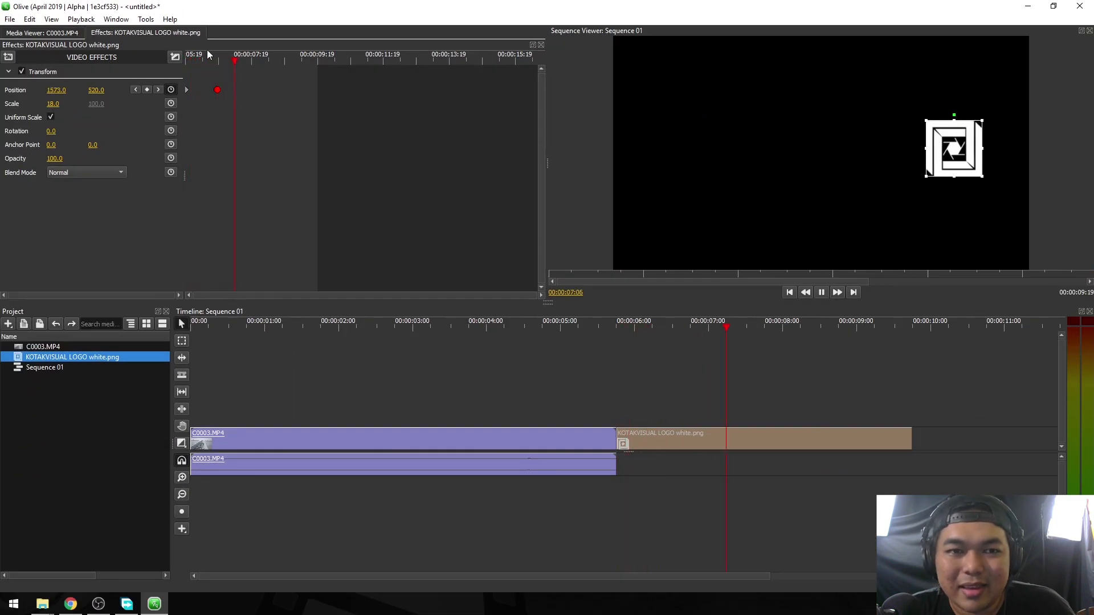
pyautogui.press('space')
pyautogui.press('space')
pyautogui.press('space')
pyautogui.rightClick(685, 124)
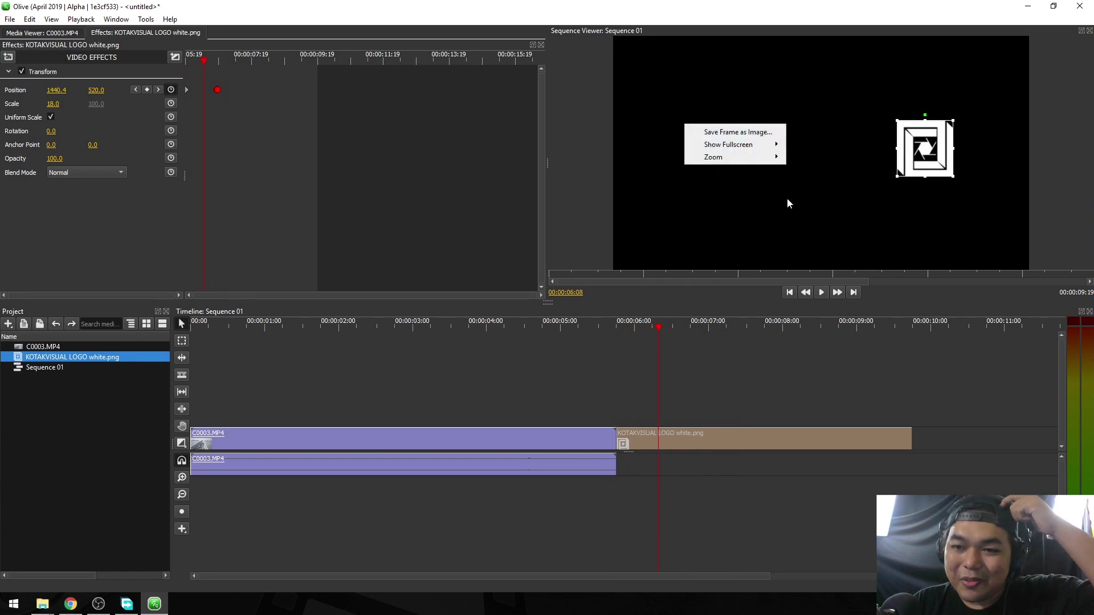
pyautogui.click(981, 300)
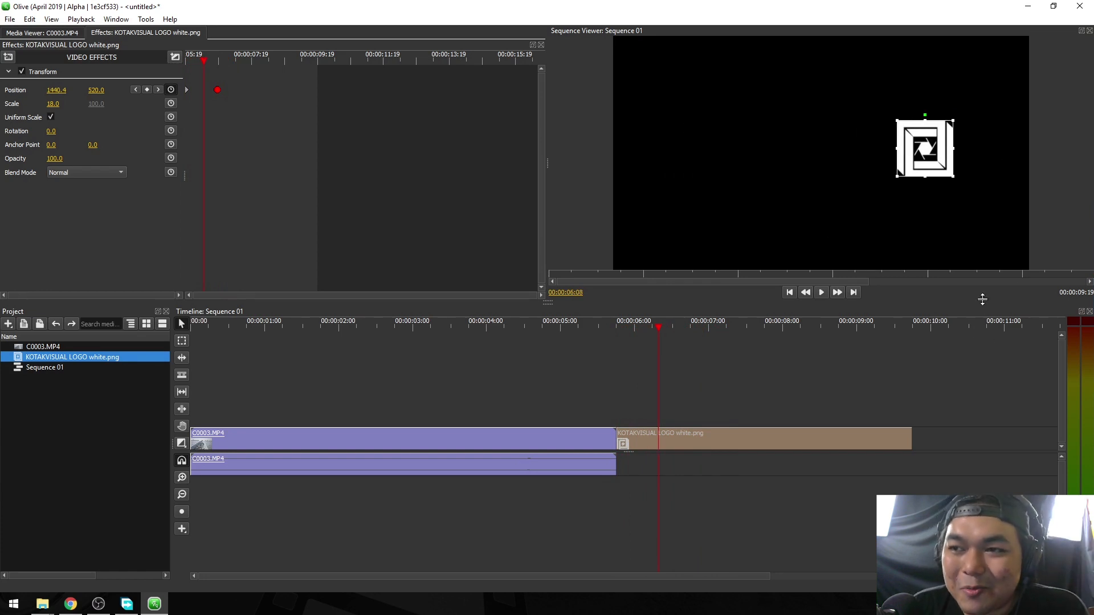
# Look through the available file, editing, playback and tool commands and open the preferences.
pyautogui.click(12, 20)
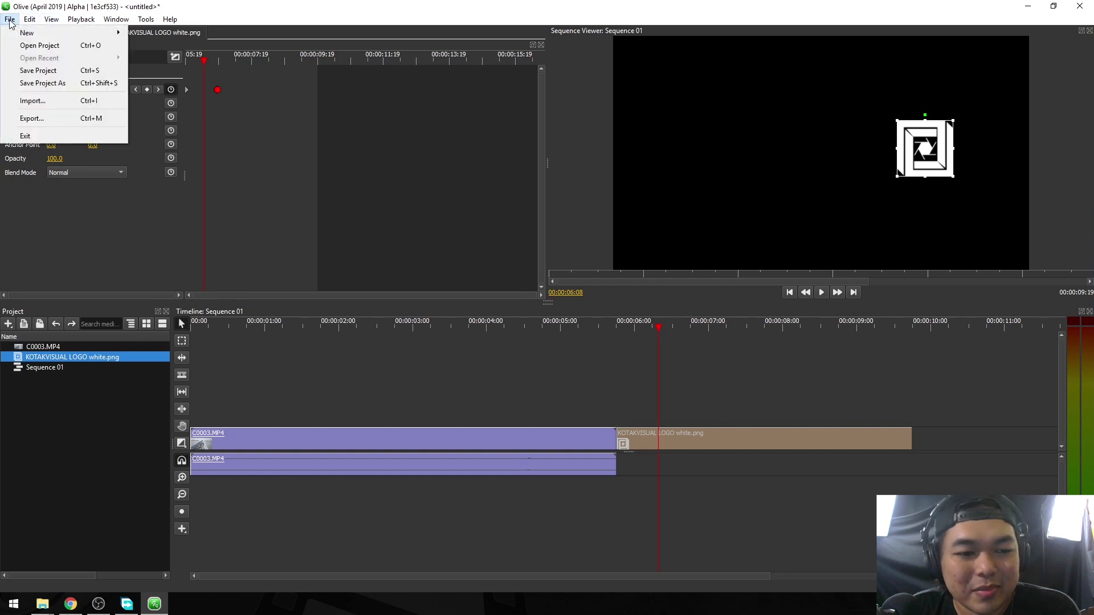
pyautogui.moveTo(26, 21)
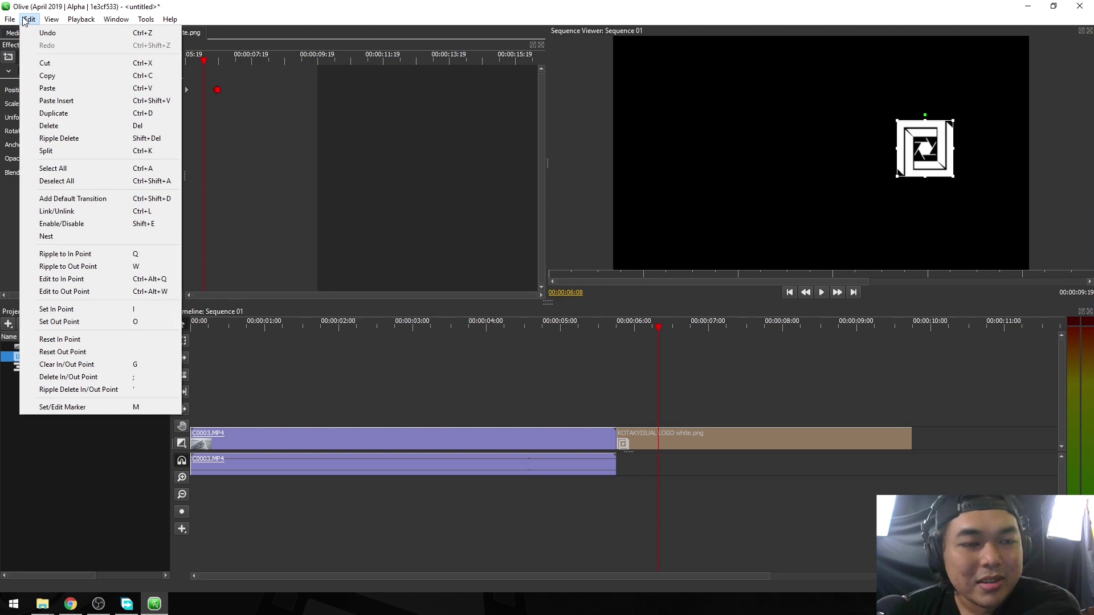
pyautogui.moveTo(85, 22)
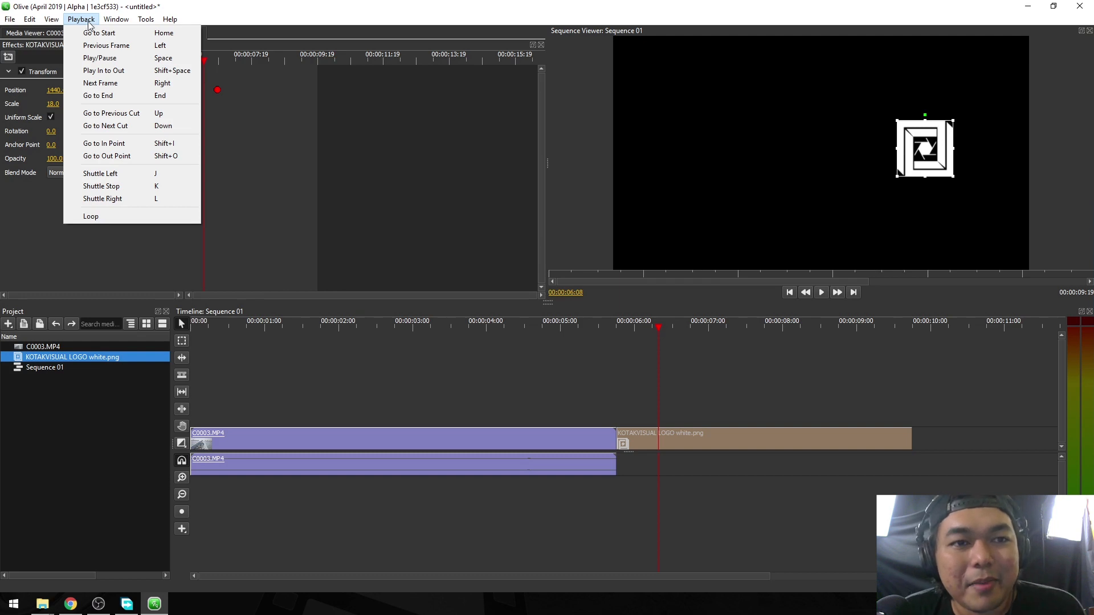
pyautogui.moveTo(139, 21)
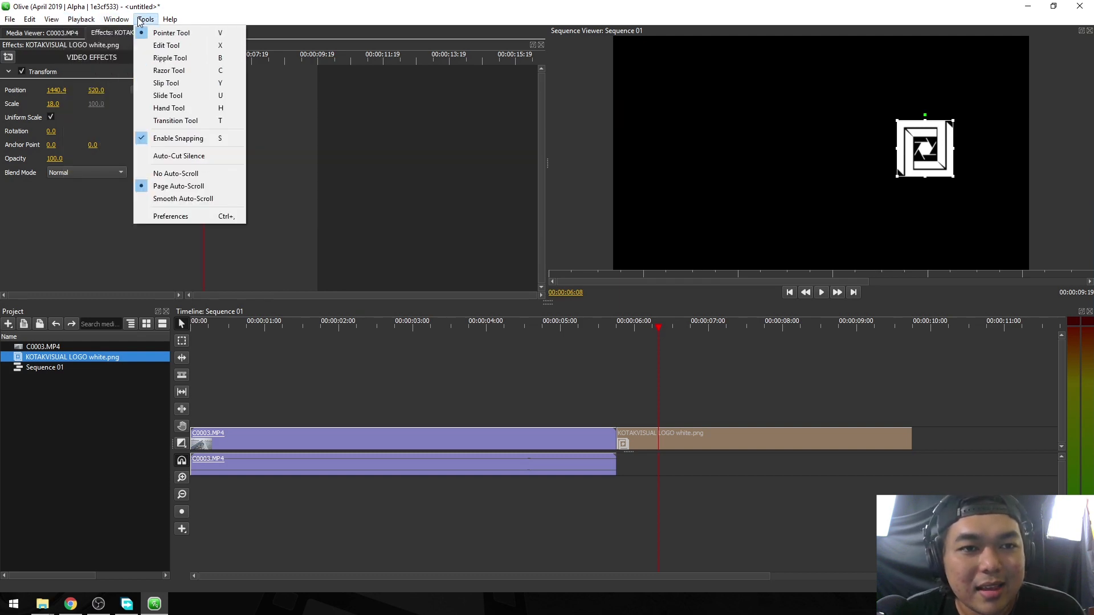
pyautogui.click(175, 221)
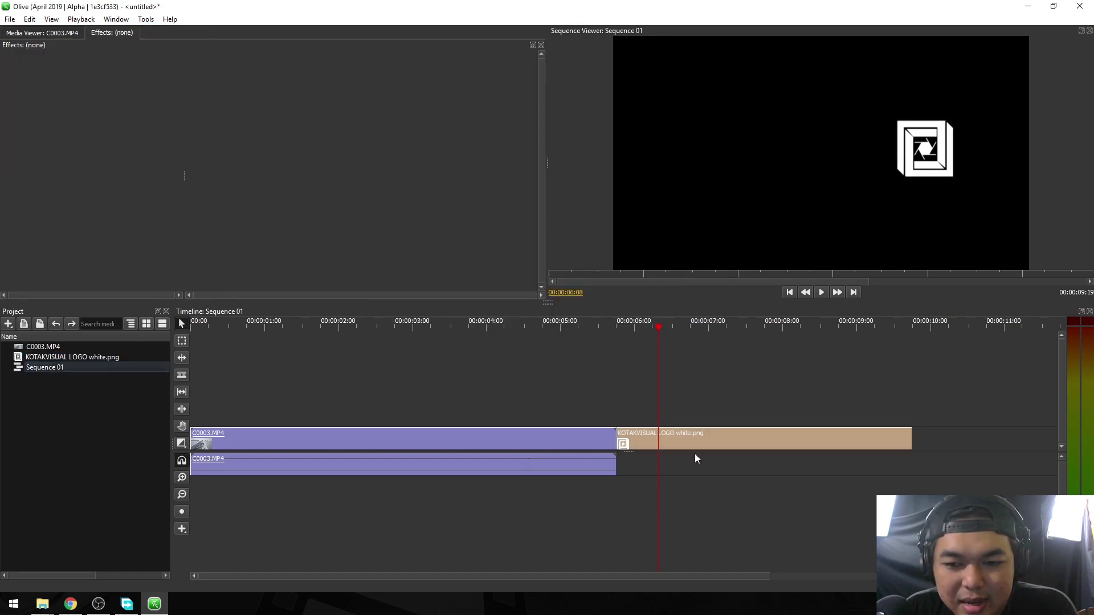
# Set the frame rate of Sequence 01 to 60 FPS in its properties.
pyautogui.click(698, 444)
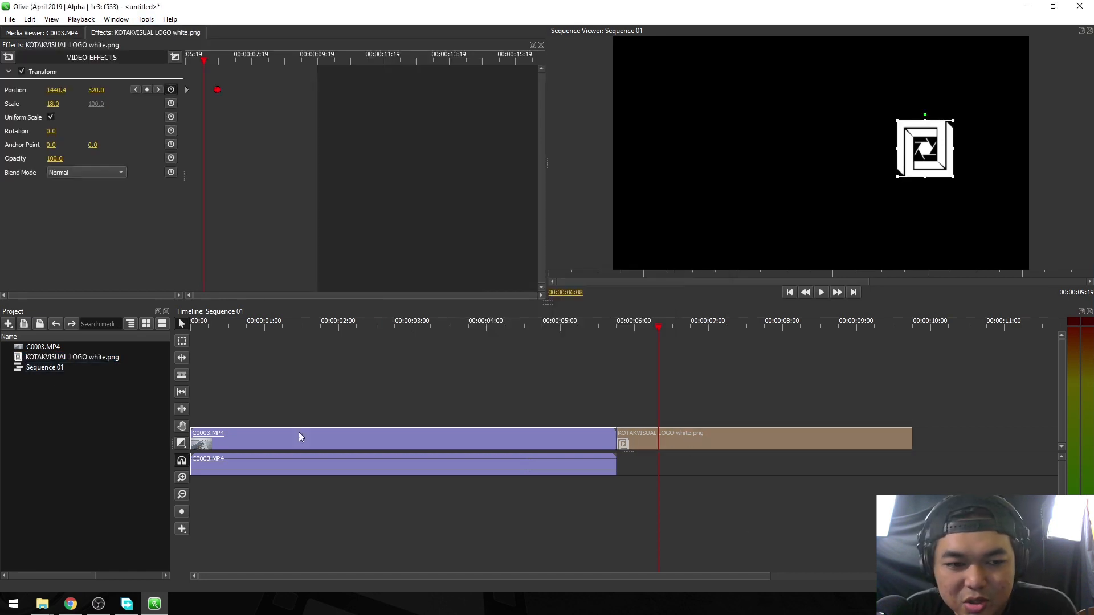
pyautogui.rightClick(51, 368)
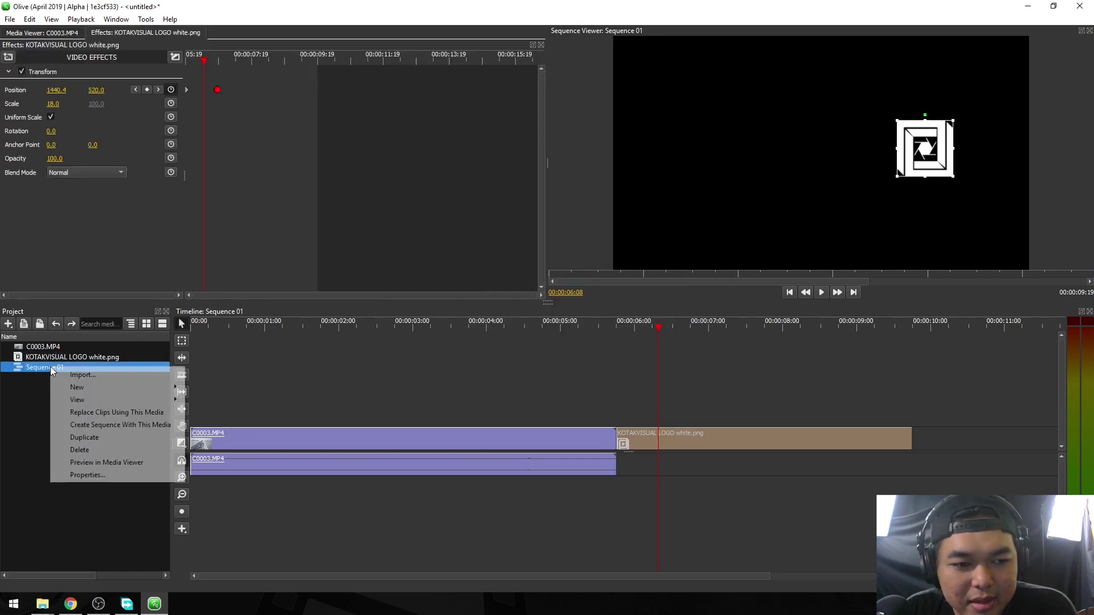
pyautogui.click(110, 475)
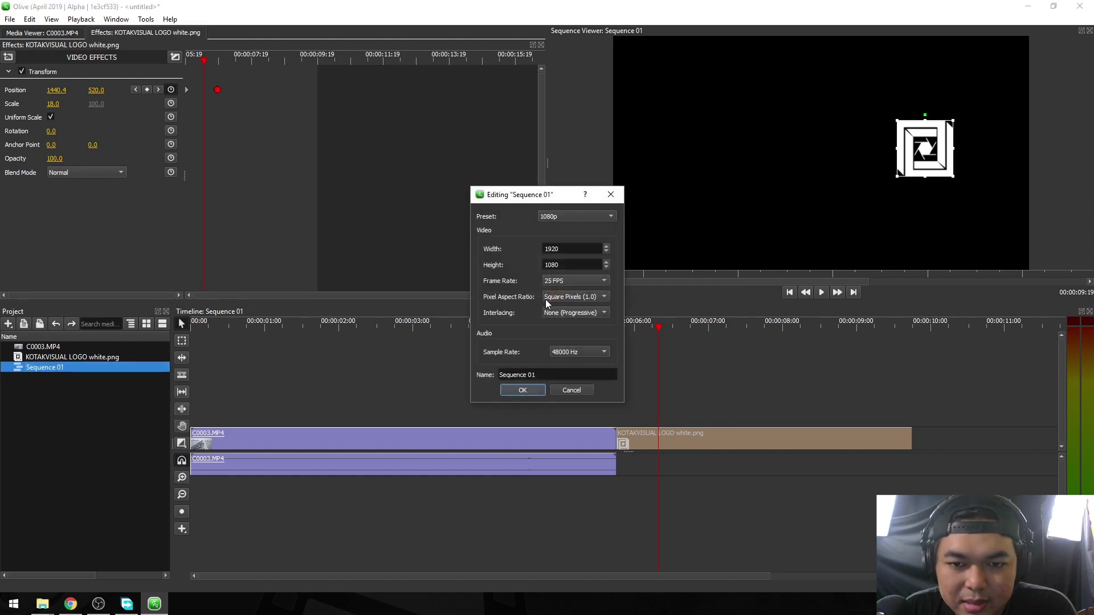
pyautogui.click(585, 281)
pyautogui.click(579, 342)
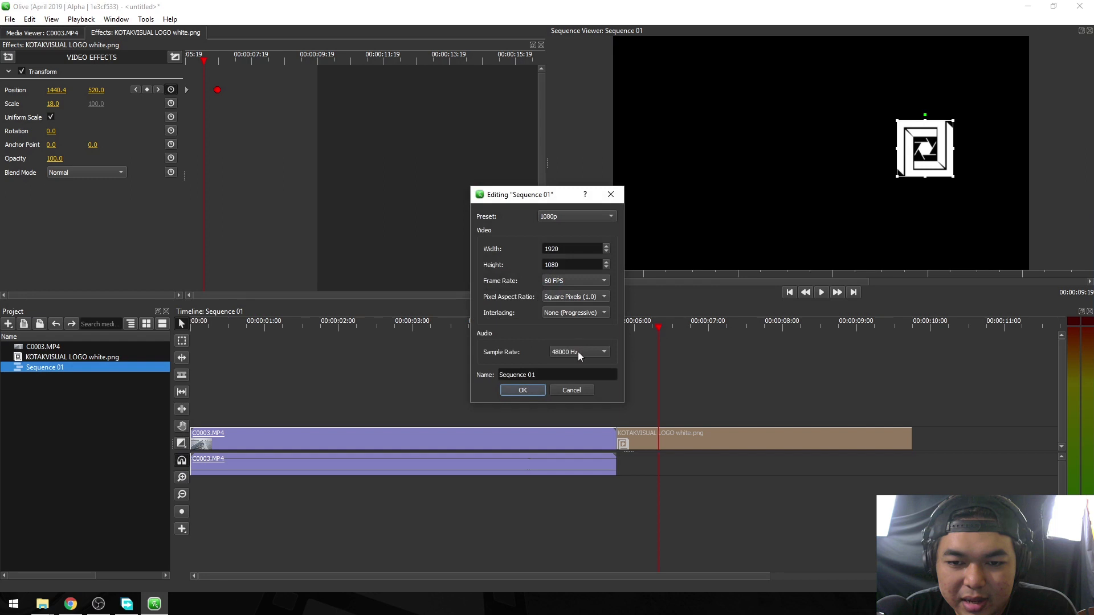
pyautogui.click(531, 395)
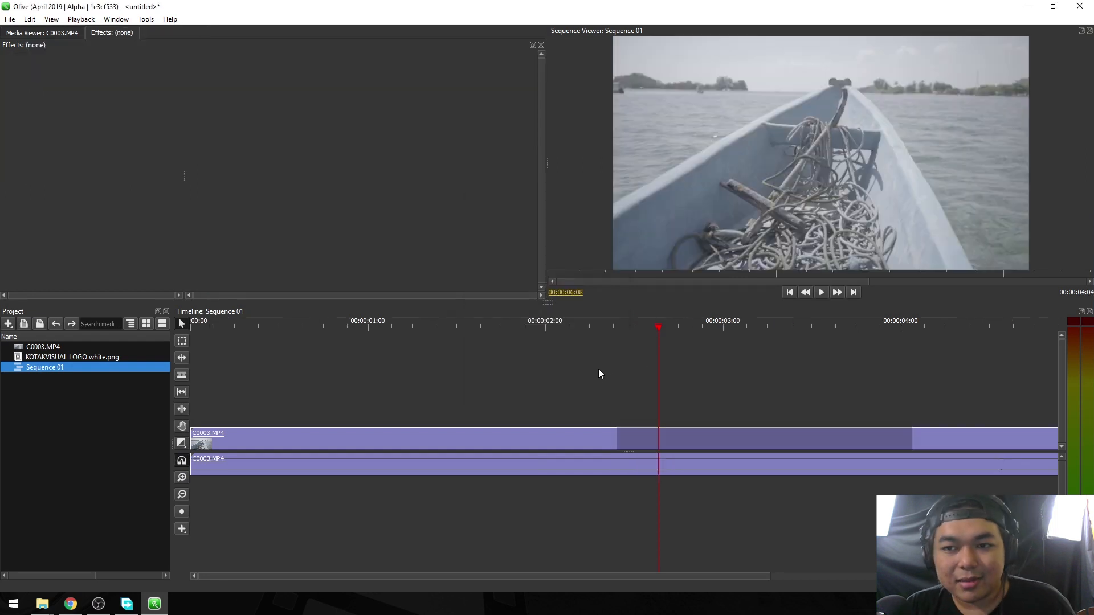
# Play the logo section of Sequence 01 with the whole edit in view to examine the motion at 60 FPS.
pyautogui.hscroll(1, 599, 368)
pyautogui.hscroll(-2, 613, 362)
pyautogui.scroll(-3, 613, 361)
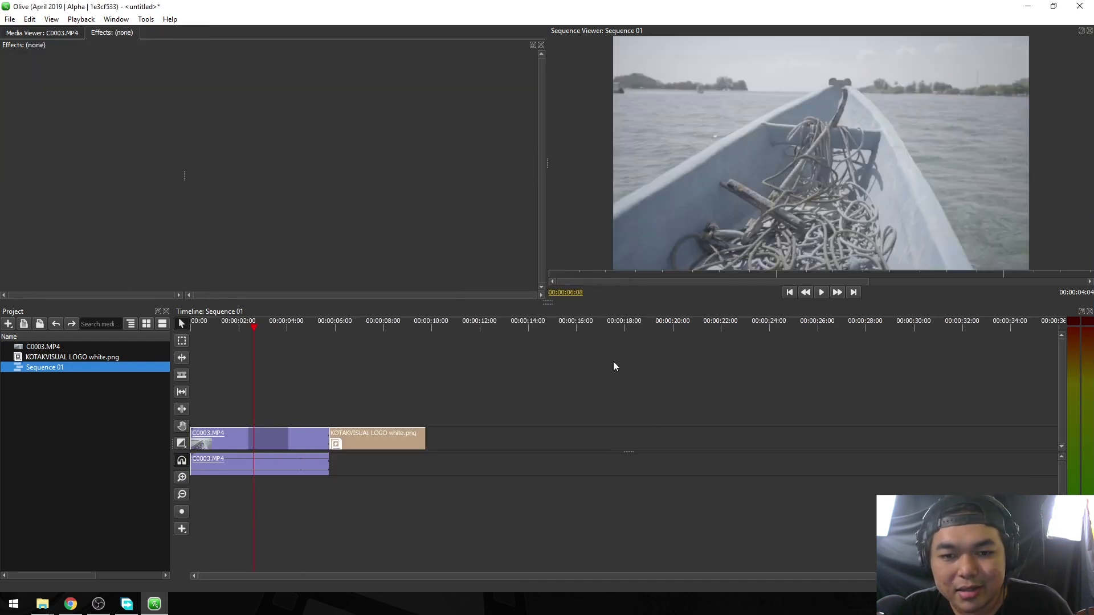
pyautogui.moveTo(311, 325); pyautogui.dragTo(334, 330)
pyautogui.press('space')
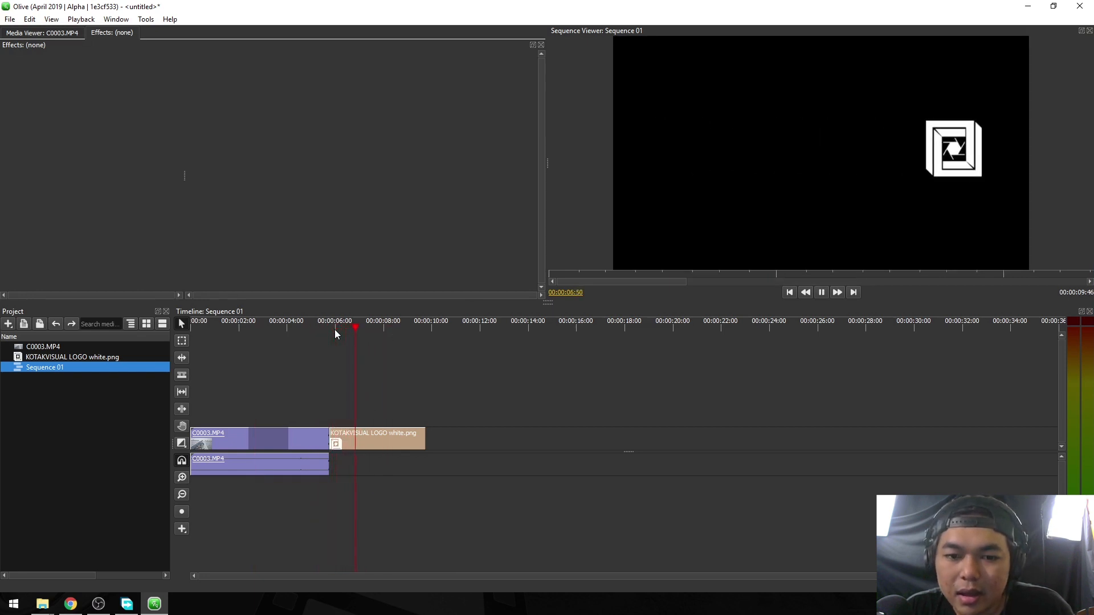
# Try moving the logo's second Position keyframe to about half a second after the first and play back the quicker movement.
pyautogui.click(397, 439)
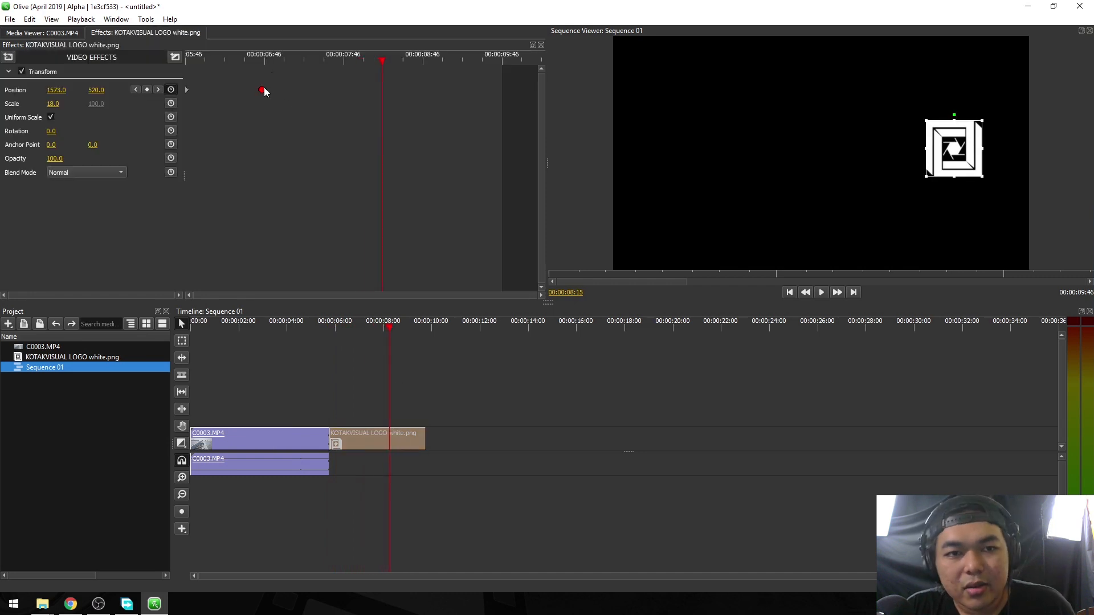
pyautogui.moveTo(261, 90); pyautogui.dragTo(153, 56)
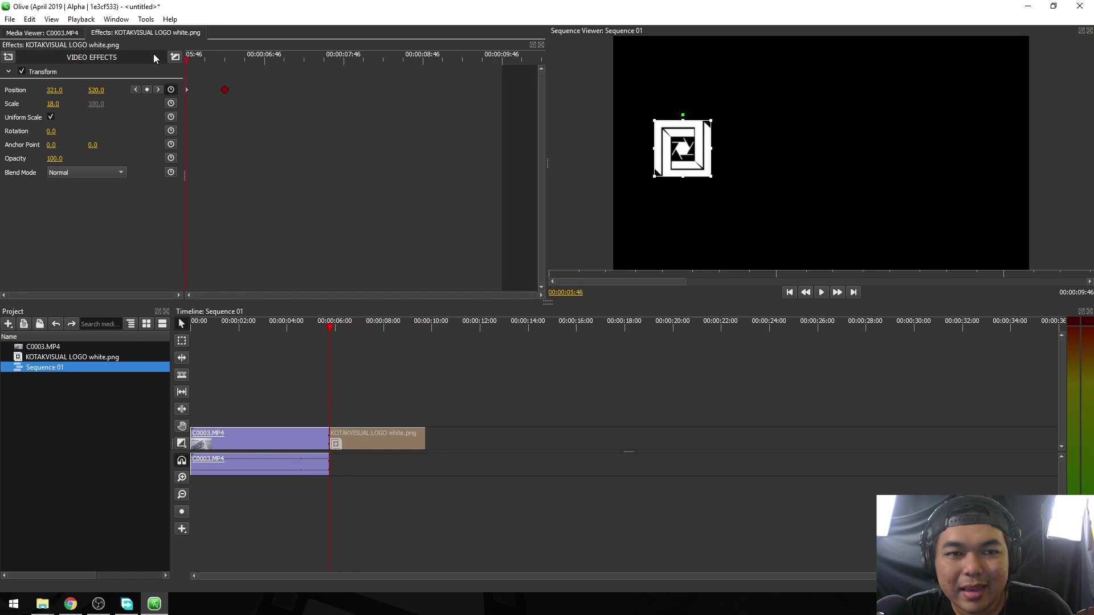
pyautogui.press('space')
pyautogui.moveTo(259, 59); pyautogui.dragTo(180, 64)
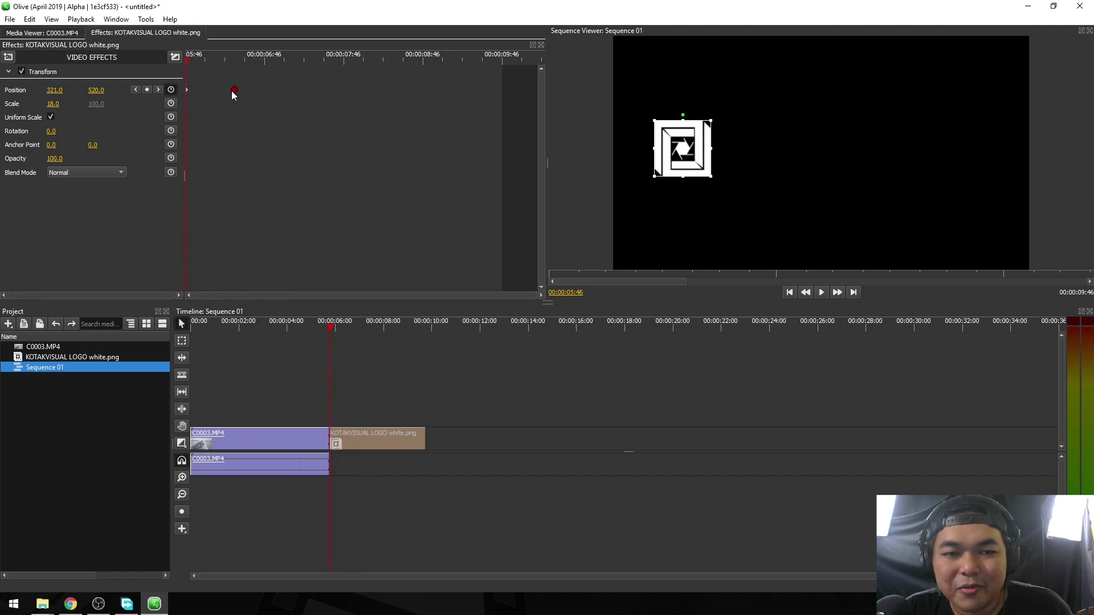
pyautogui.press('space')
pyautogui.press('space')
# Move the logo's second Position keyframe to about one second after the first and play back the animation.
pyautogui.moveTo(235, 90); pyautogui.dragTo(250, 89)
pyautogui.moveTo(245, 59); pyautogui.dragTo(174, 60)
pyautogui.press('space')
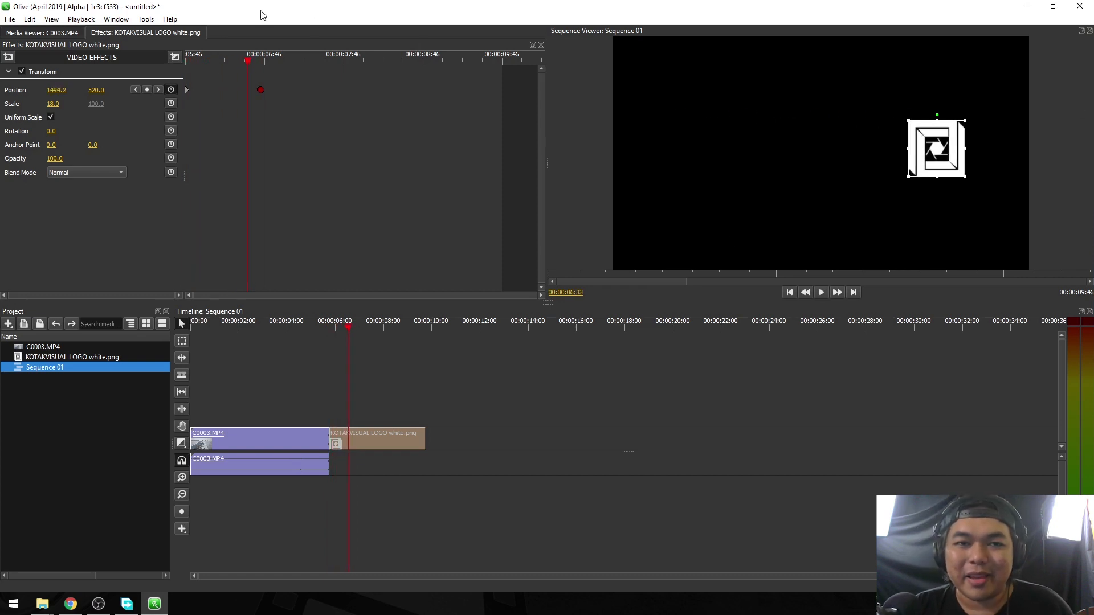
pyautogui.moveTo(249, 60); pyautogui.dragTo(156, 55)
pyautogui.press('space')
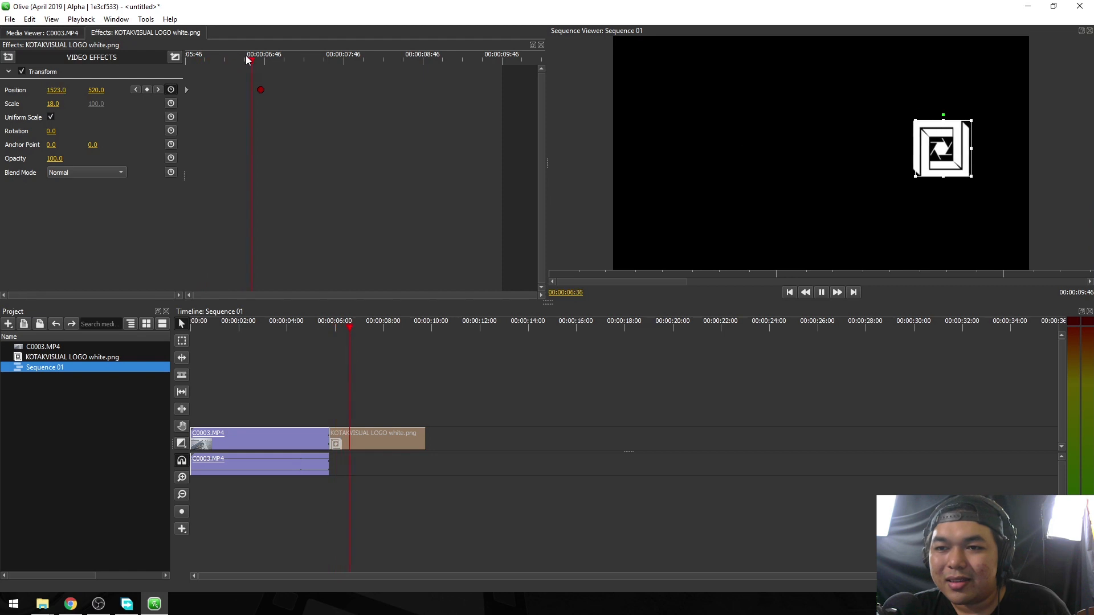
pyautogui.press('space')
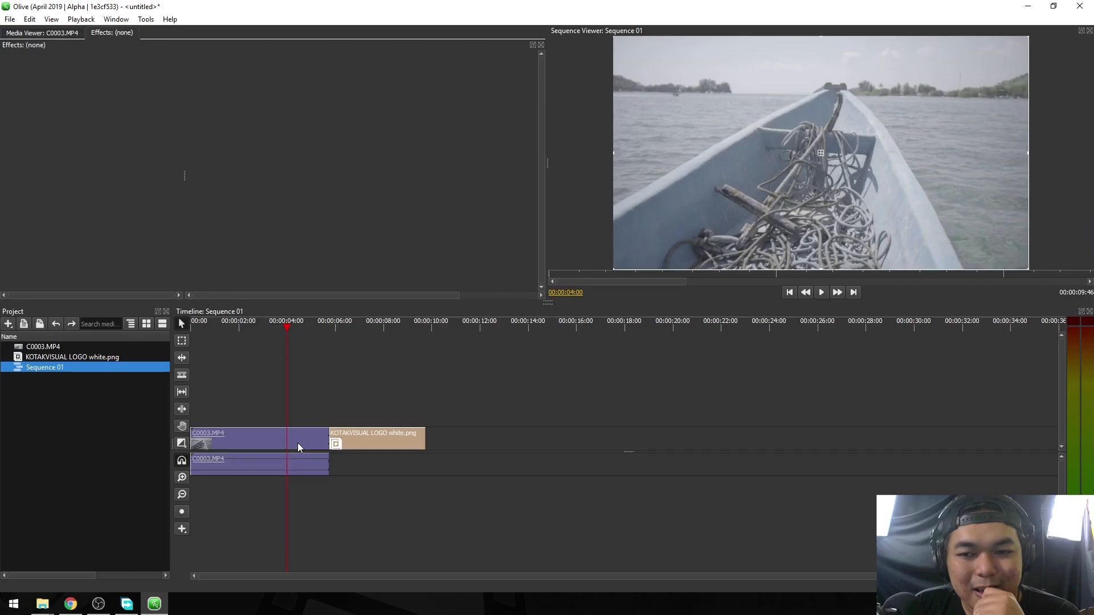
# Add a Color Correction effect to the C0003.MP4 clip in Sequence 01.
pyautogui.click(297, 442)
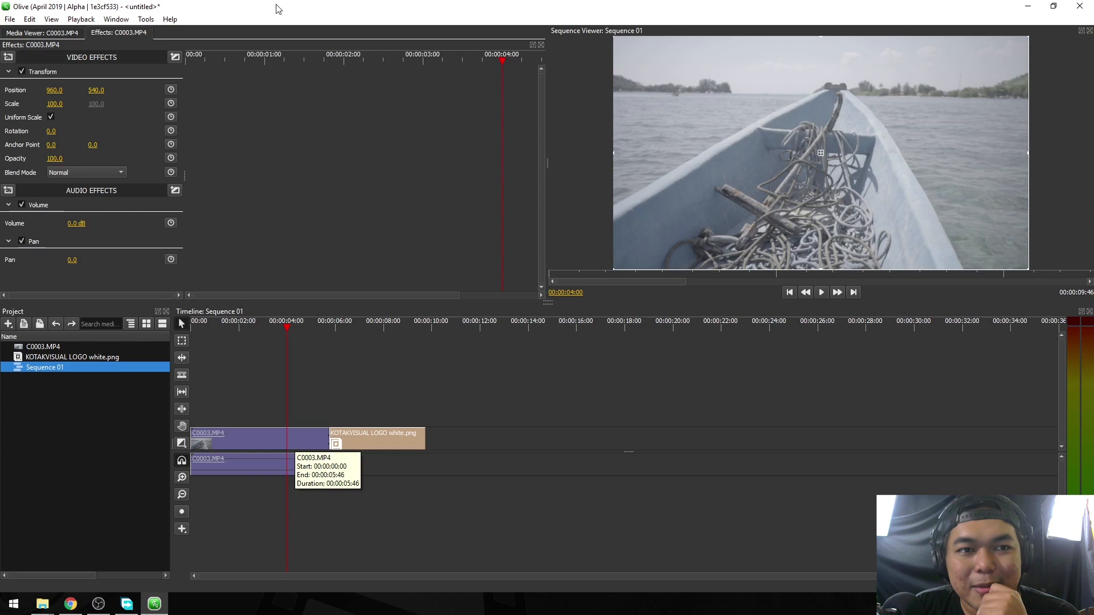
pyautogui.click(131, 21)
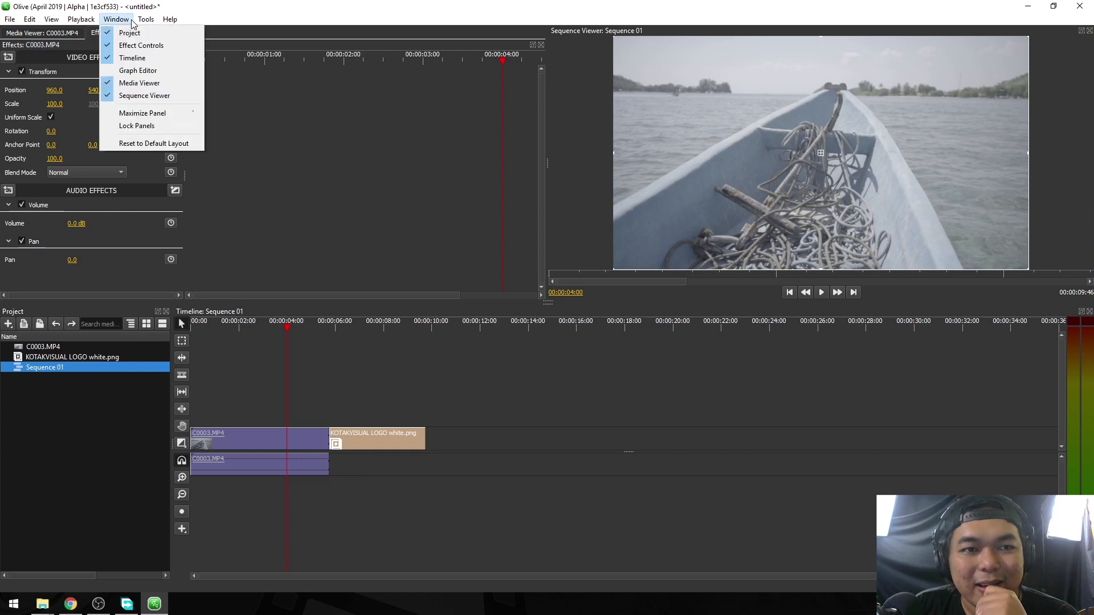
pyautogui.moveTo(144, 23)
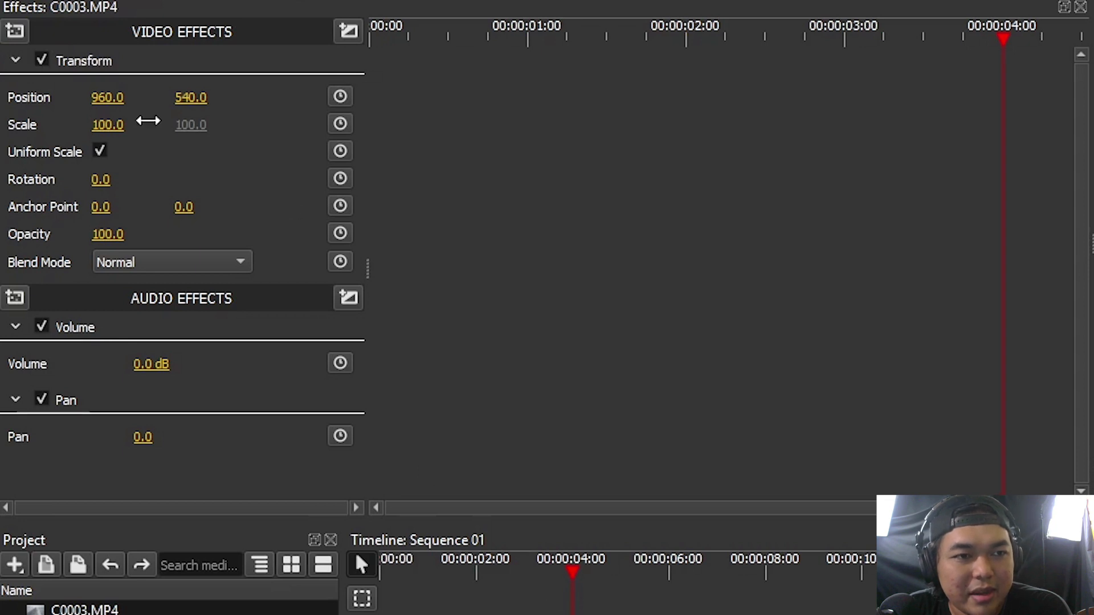
pyautogui.click(15, 31)
pyautogui.moveTo(91, 71)
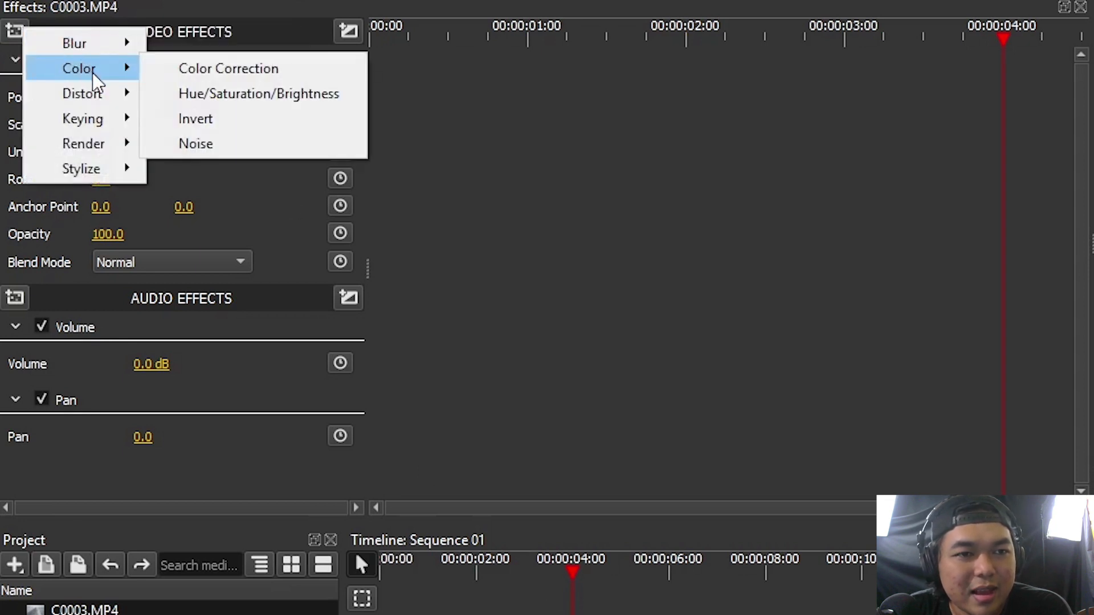
pyautogui.click(229, 73)
pyautogui.scroll(-4, 630, 244)
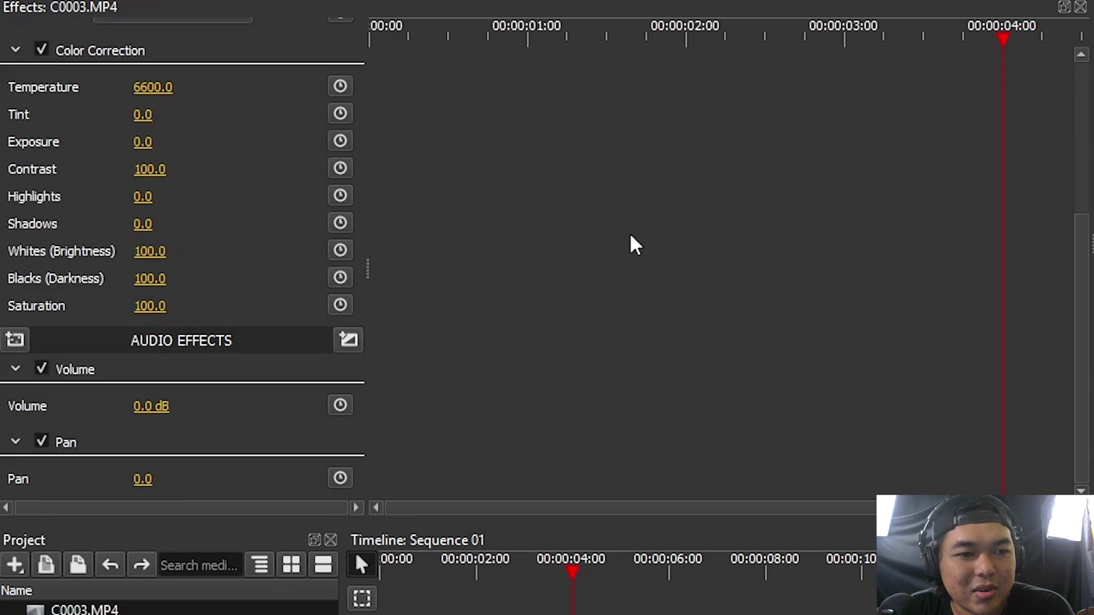
pyautogui.scroll(1, 623, 247)
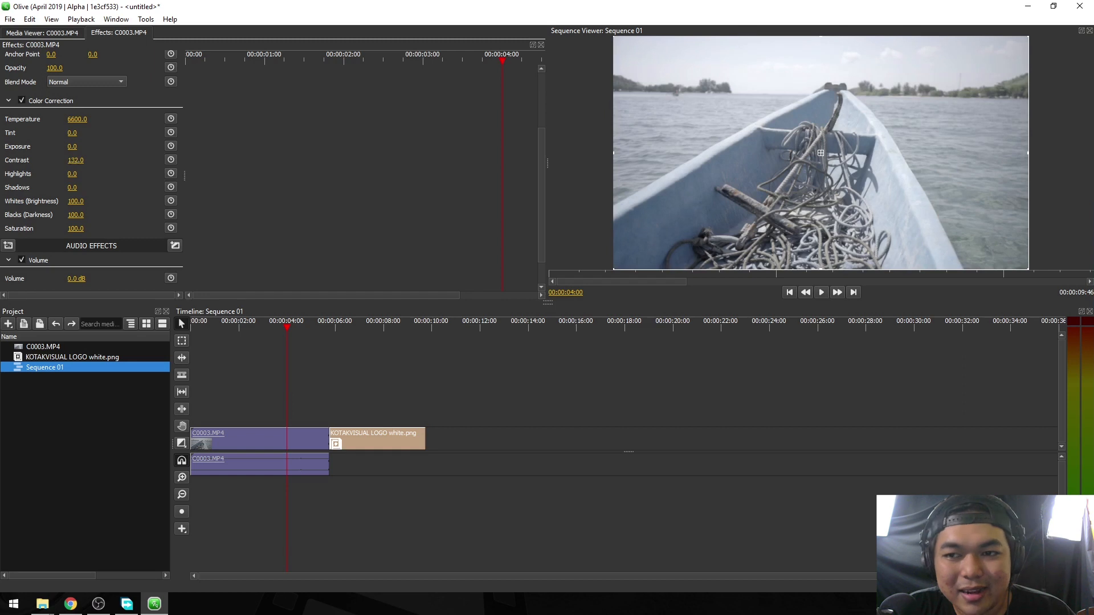
# Try Color Correction contrast values of 200 and 170 on the C0003.MP4 clip.
pyautogui.click(74, 163)
pyautogui.write('200')
pyautogui.press('Return')
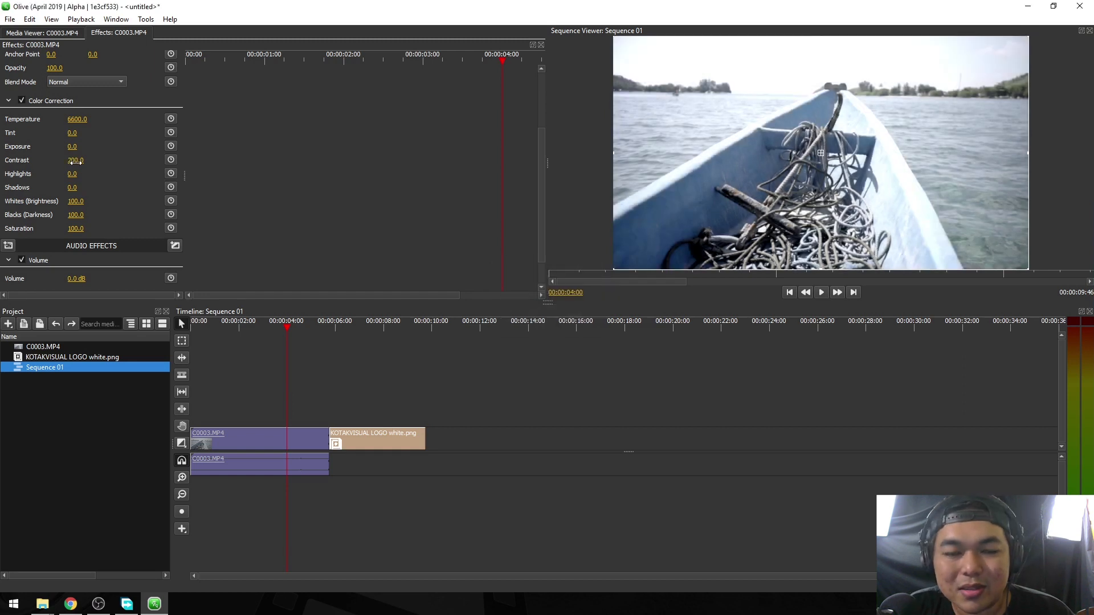
pyautogui.click(75, 162)
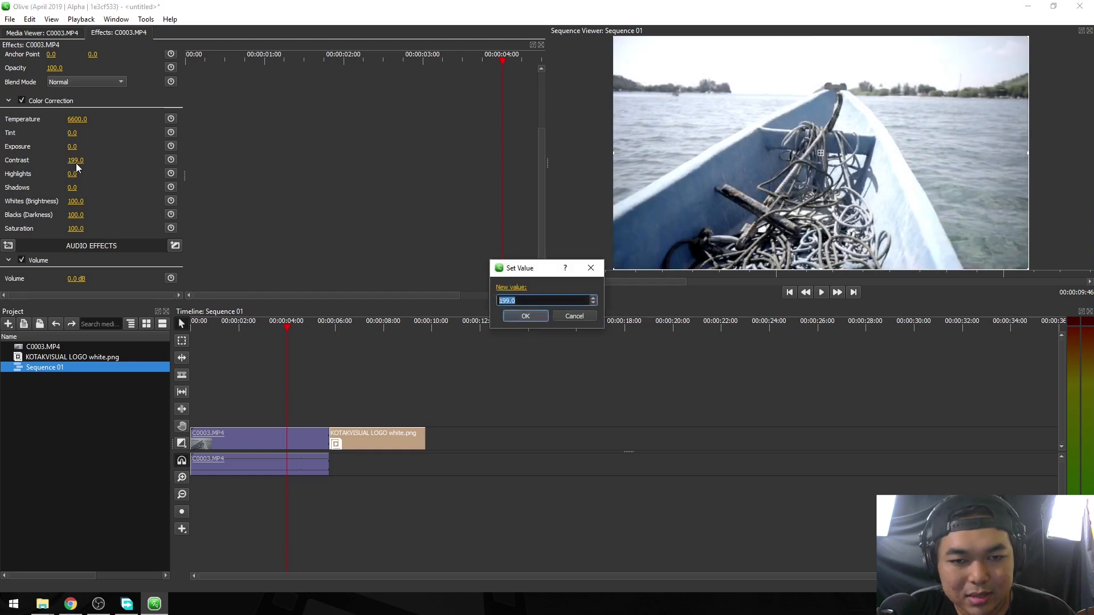
pyautogui.write('1')
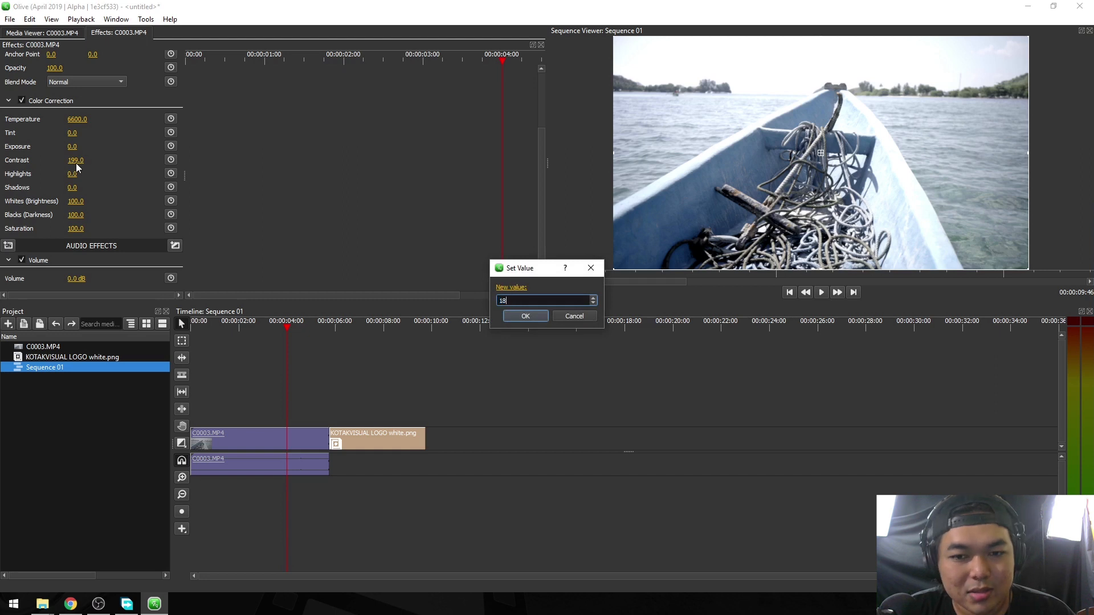
pyautogui.write('70')
pyautogui.press('Return')
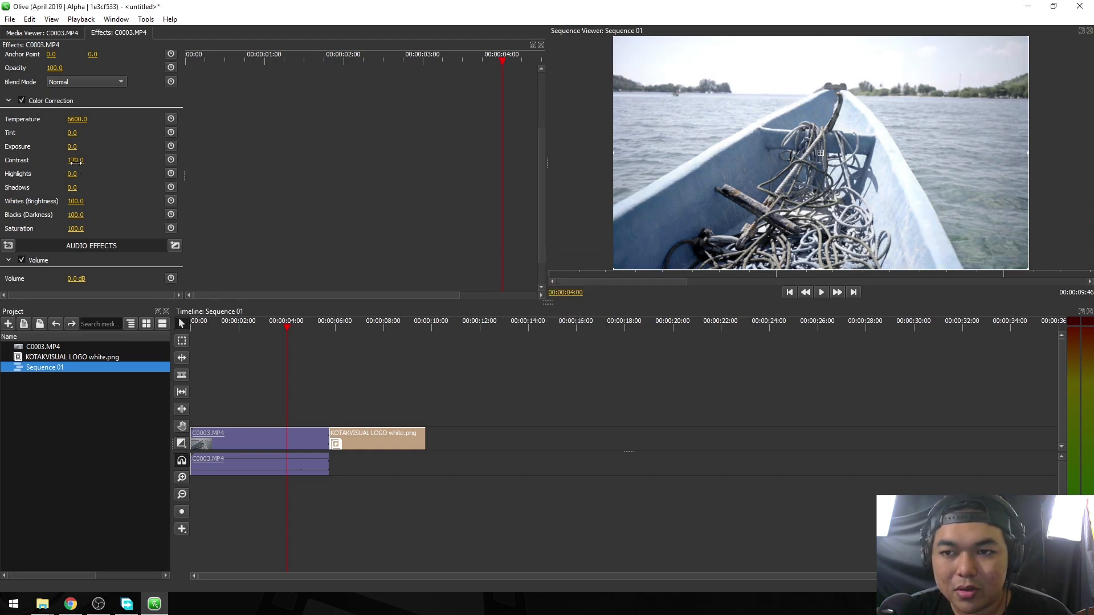
# Set both Contrast and Saturation of the C0003.MP4 clip's Color Correction to 150, and check the look on an earlier frame.
pyautogui.click(76, 162)
pyautogui.write('150')
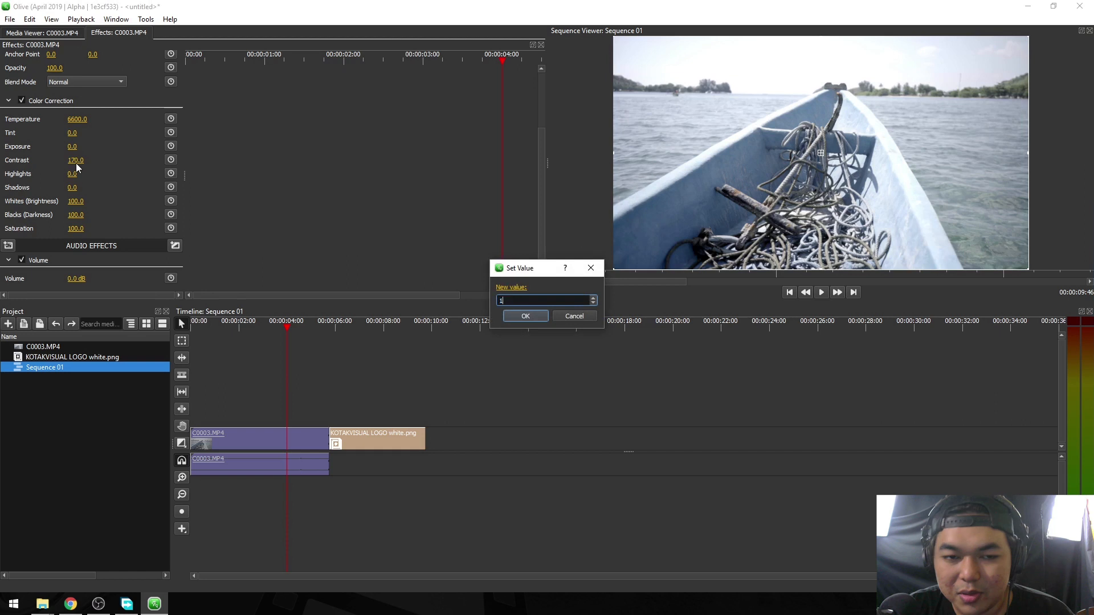
pyautogui.press('Return')
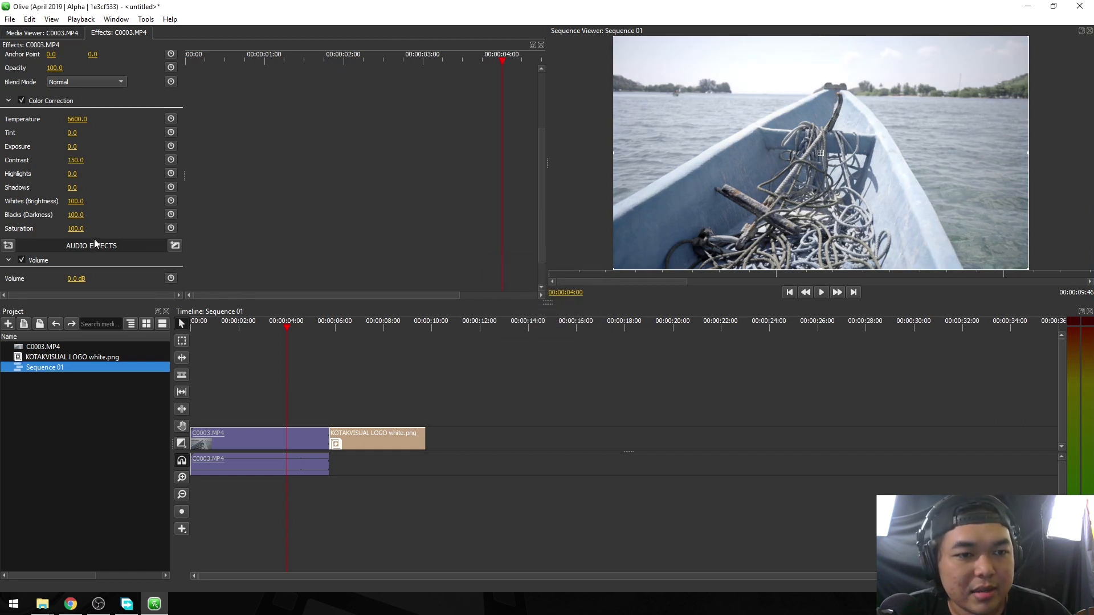
pyautogui.click(76, 229)
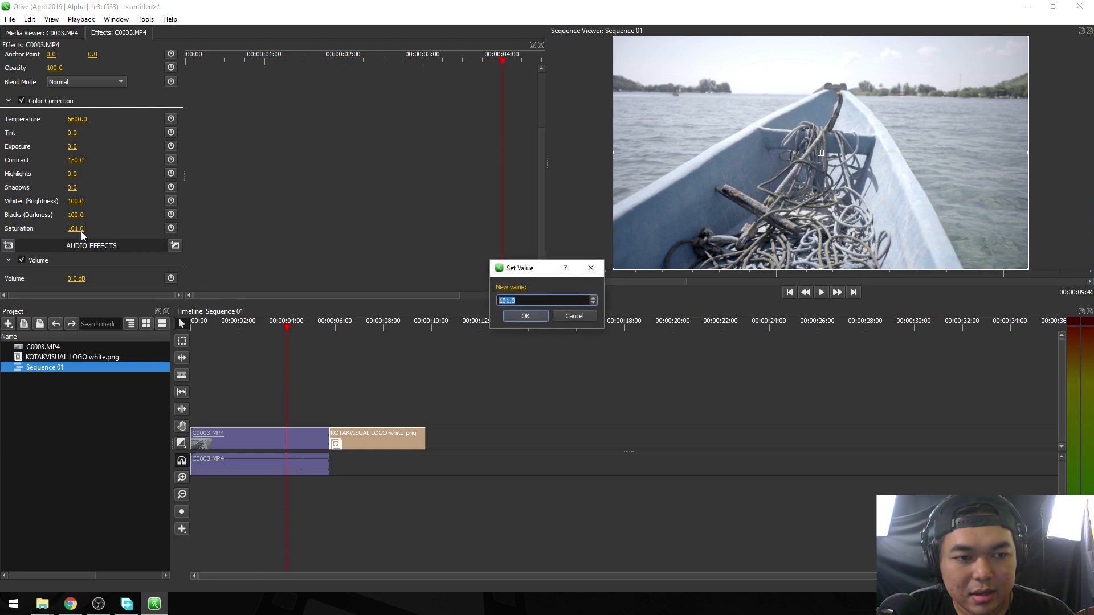
pyautogui.write('150')
pyautogui.press('Return')
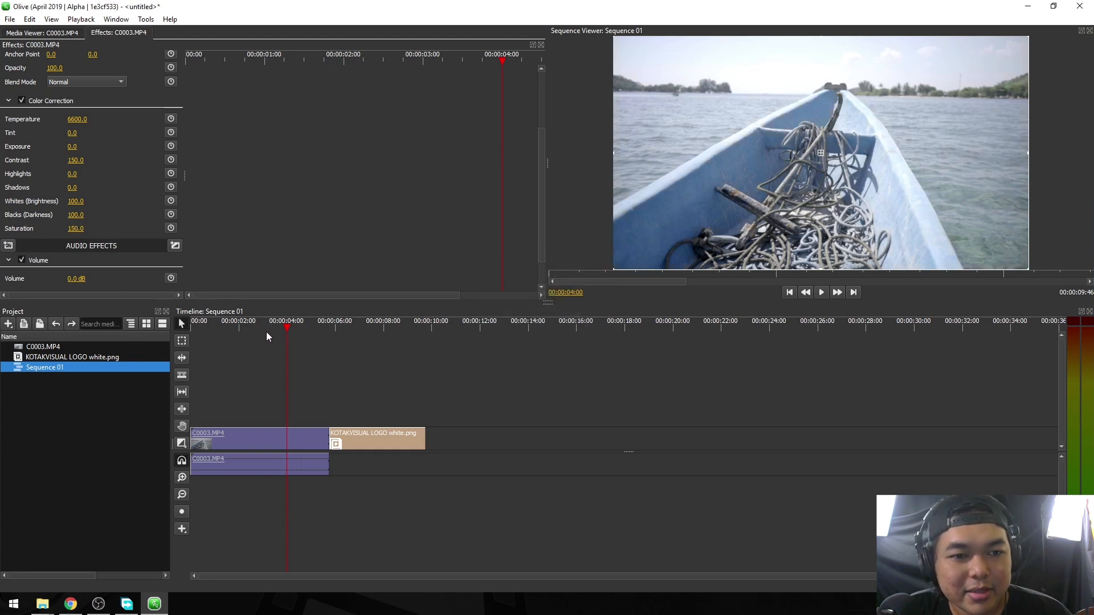
pyautogui.moveTo(277, 330); pyautogui.dragTo(228, 337)
pyautogui.scroll(-1, 235, 255)
pyautogui.scroll(5, 262, 243)
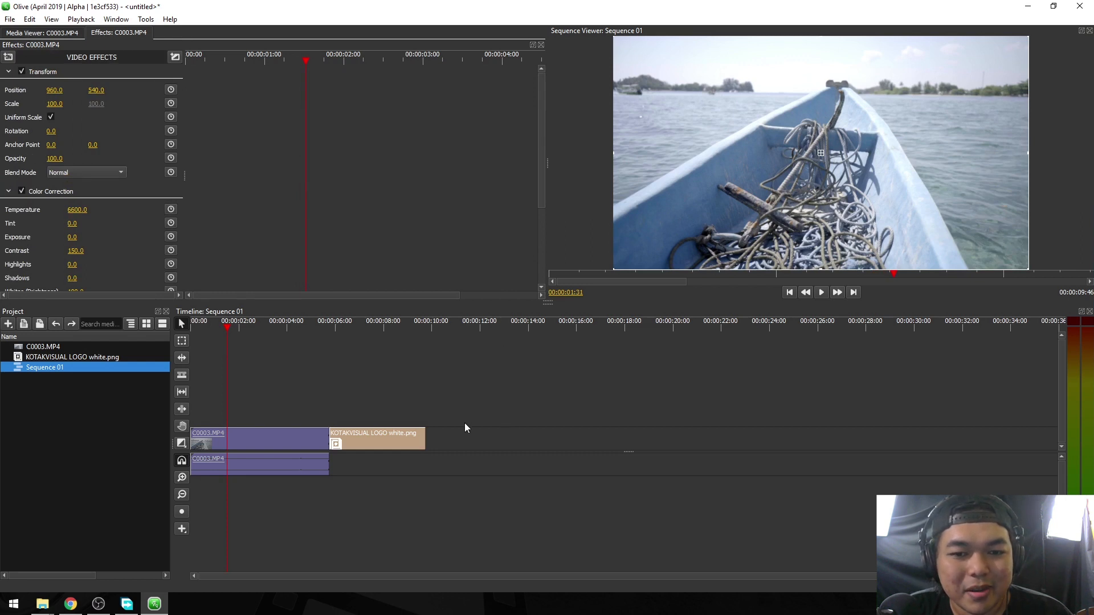
# Replace all clips in Sequence 01 with the imported footage C0062.MP4 and auto-scale it to the frame.
pyautogui.moveTo(492, 414); pyautogui.dragTo(217, 518)
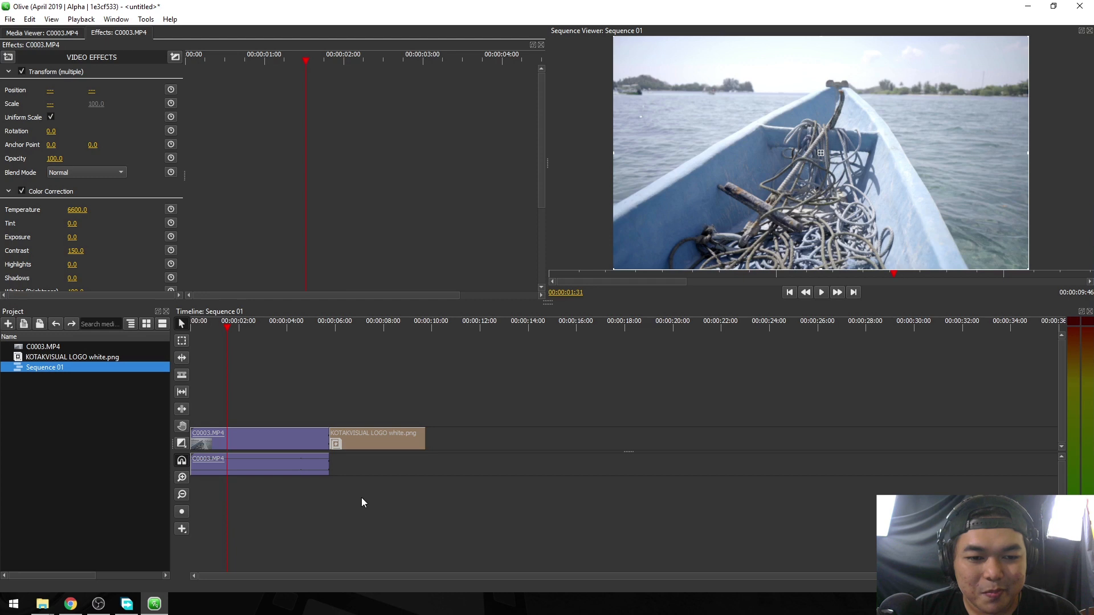
pyautogui.press('Delete')
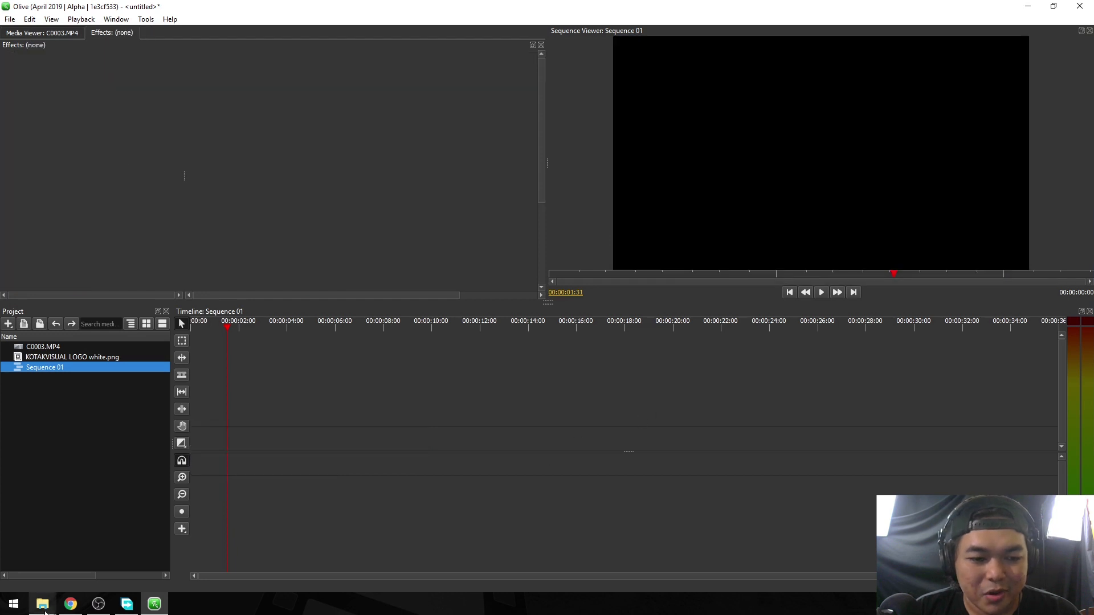
pyautogui.moveTo(43, 604)
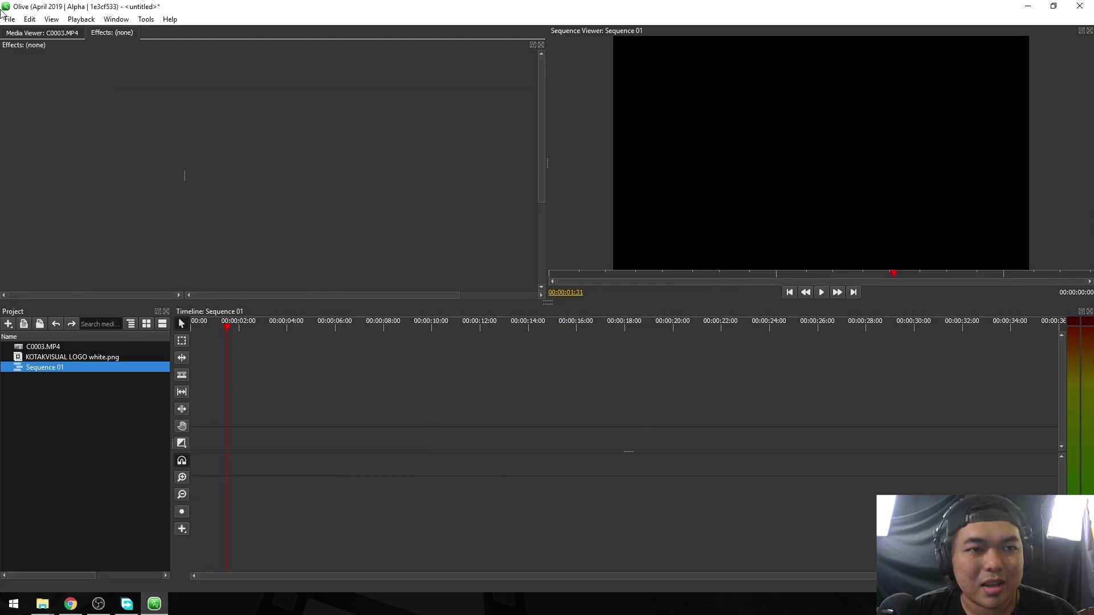
pyautogui.rightClick(56, 469)
pyautogui.doubleClick(80, 473)
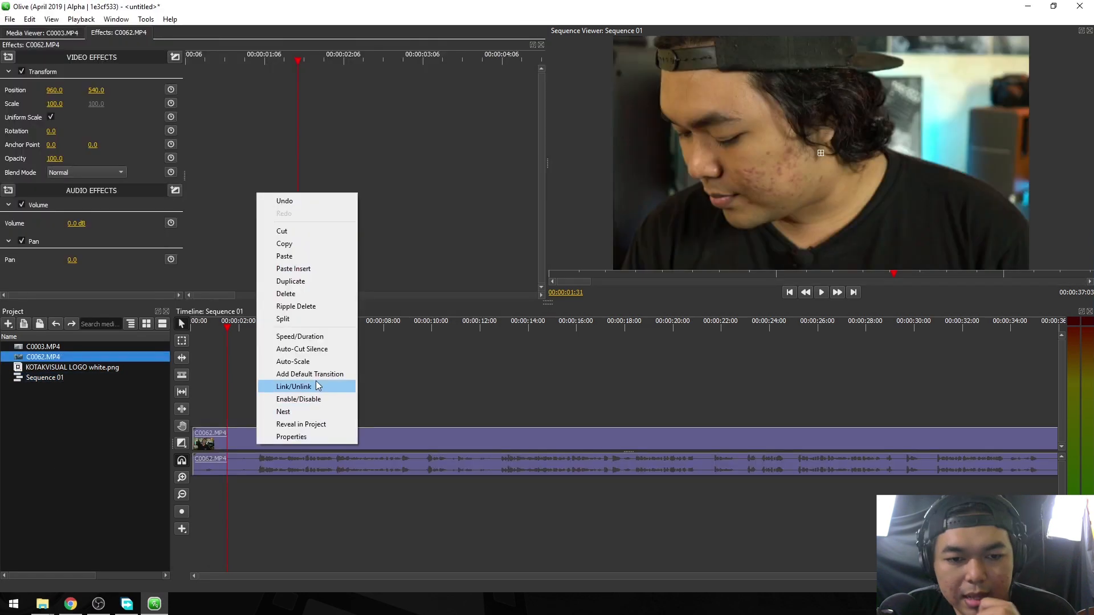
pyautogui.click(319, 364)
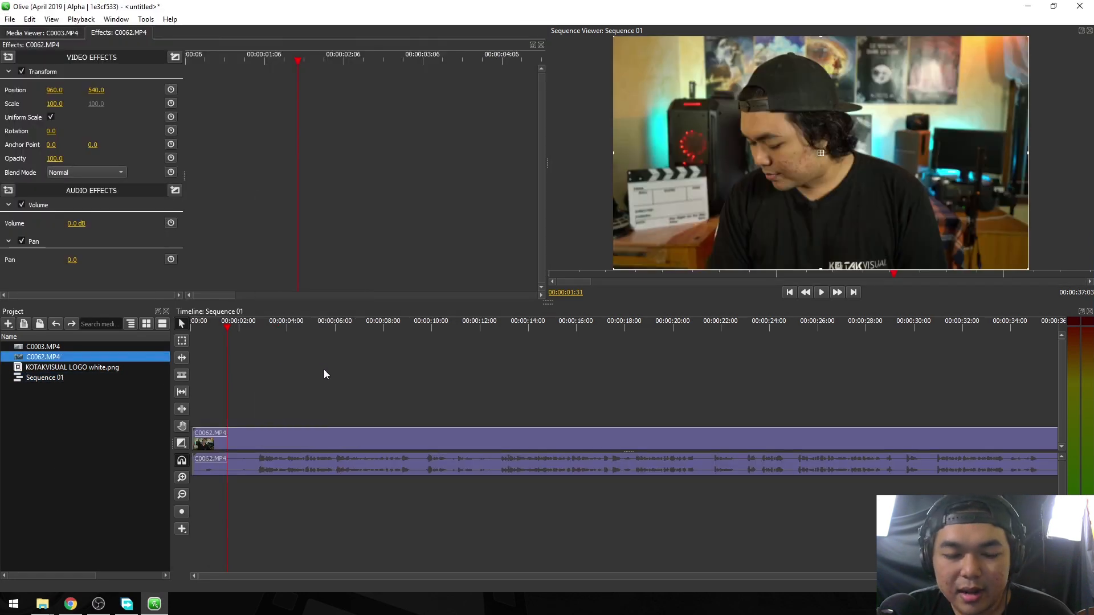
# Ripple trim the start of C0062.MP4 to 00:00:02:44, and ripple trim the shortened clip's end to about 00:00:10:11.
pyautogui.moveTo(232, 327); pyautogui.dragTo(258, 329)
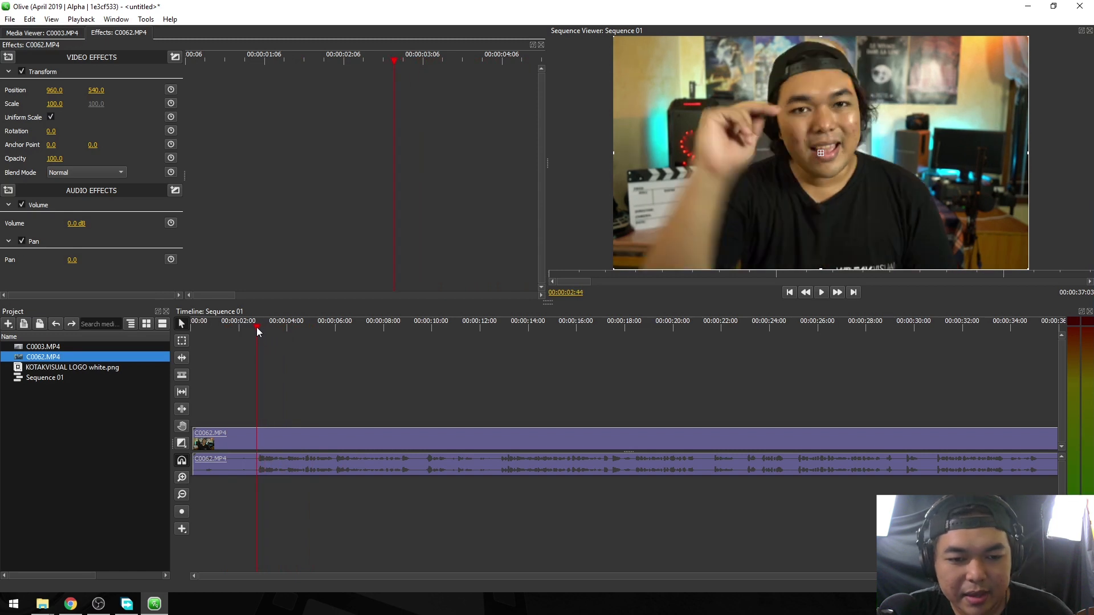
pyautogui.press('q')
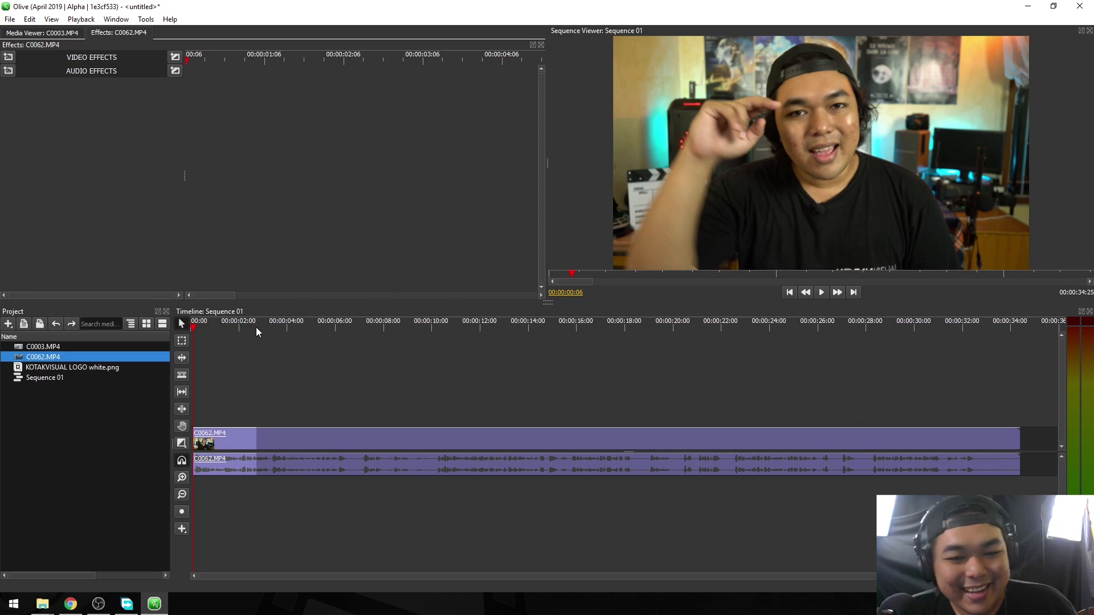
pyautogui.moveTo(244, 320); pyautogui.dragTo(436, 330)
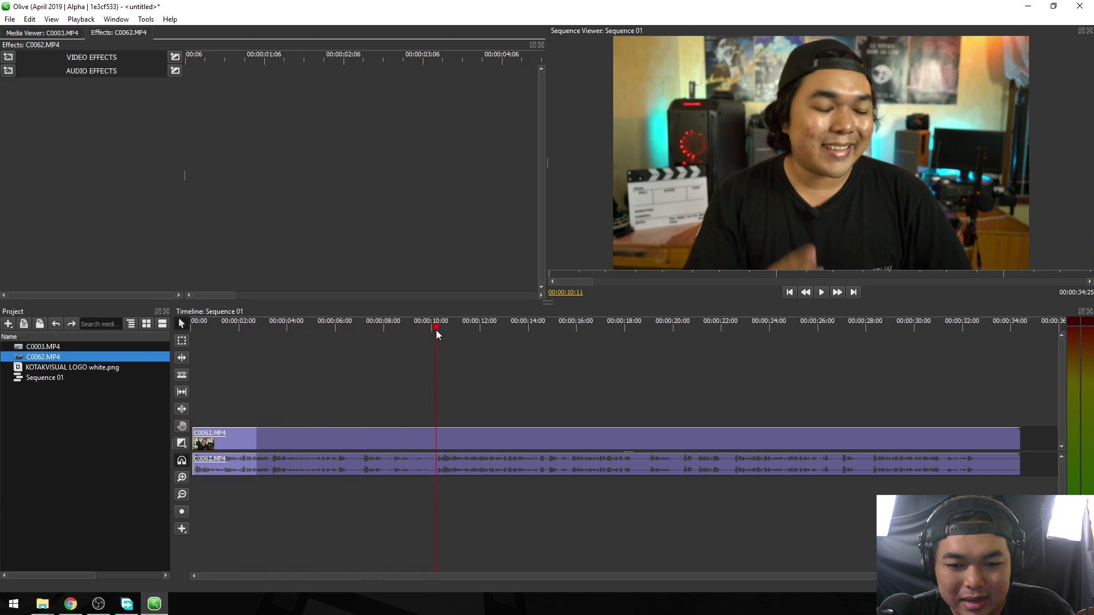
pyautogui.press('w')
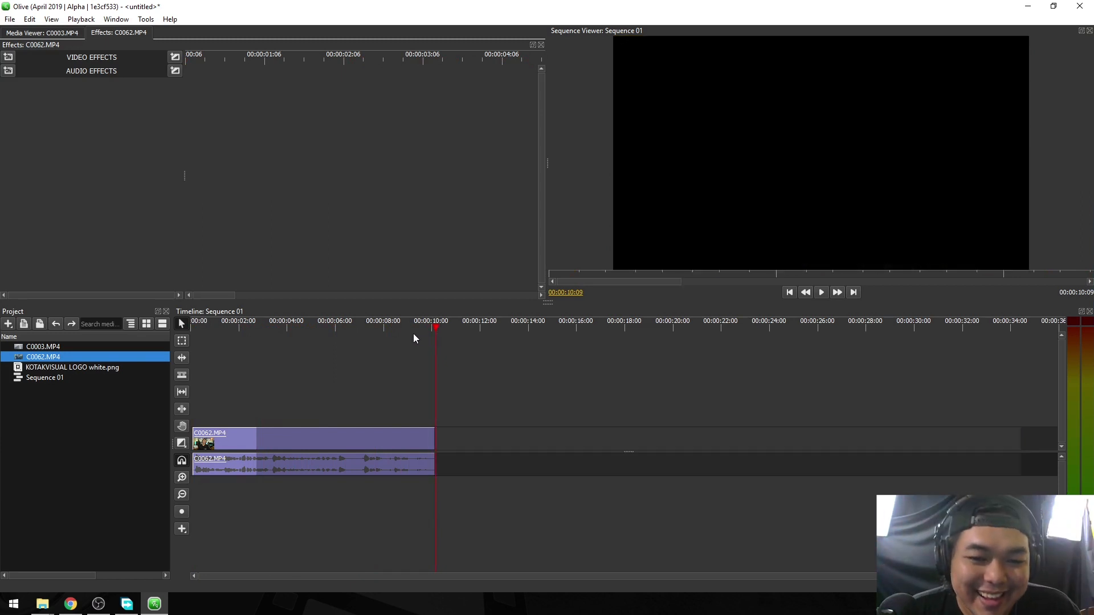
# Deselect the clip and narrow the Project panel to give the timeline slightly more width.
pyautogui.click(413, 334)
pyautogui.moveTo(388, 314); pyautogui.dragTo(1090, 399)
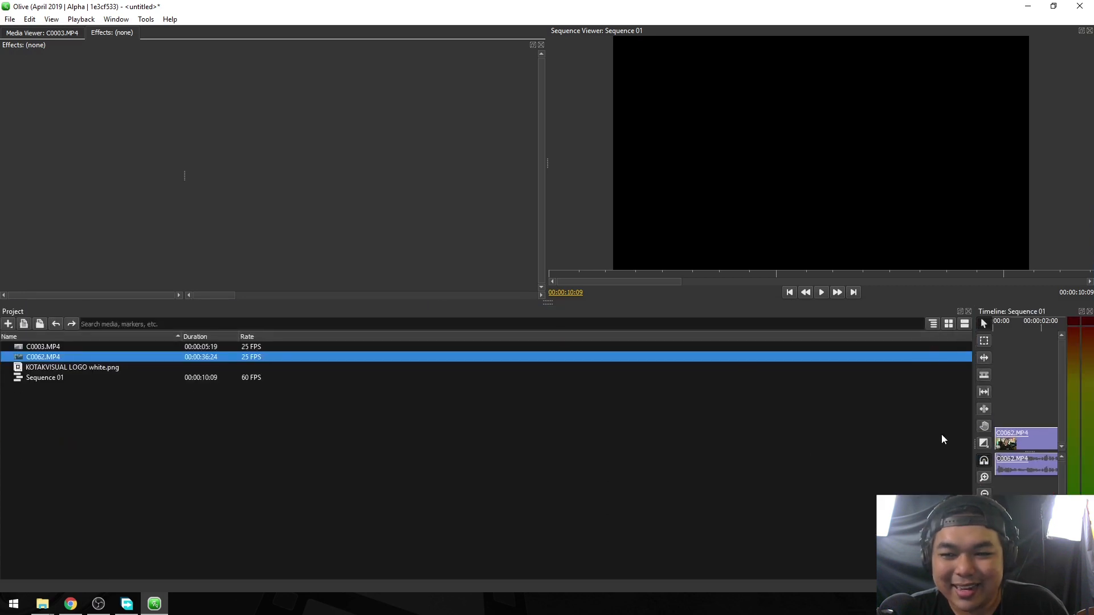
pyautogui.moveTo(973, 443); pyautogui.dragTo(85, 436)
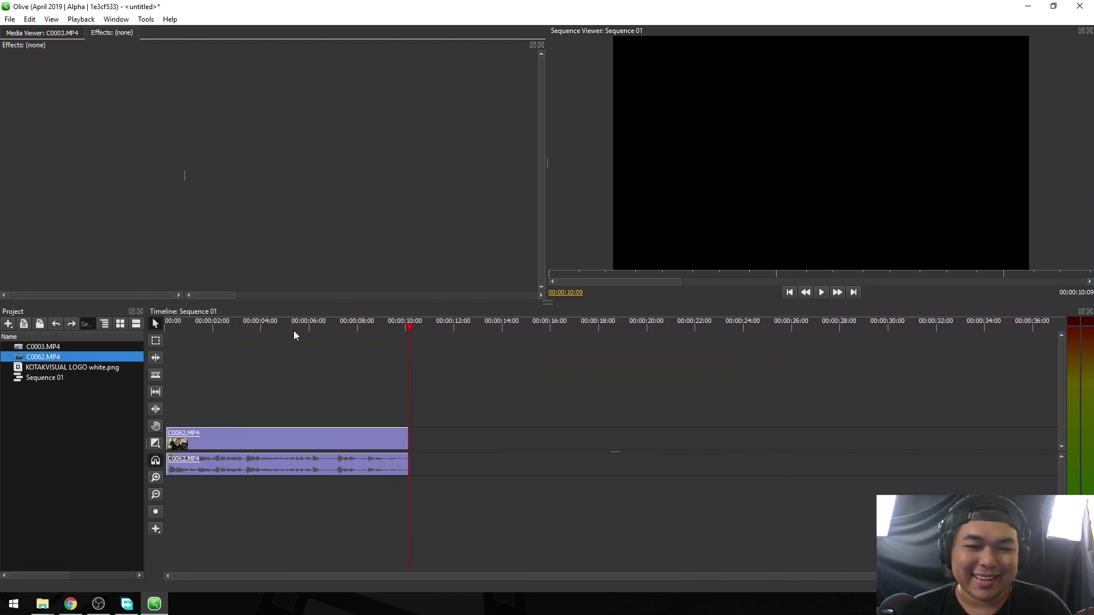
# Place the playhead at 00:00:00:54 and add a Color Correction effect to the C0062.MP4 clip.
pyautogui.click(186, 342)
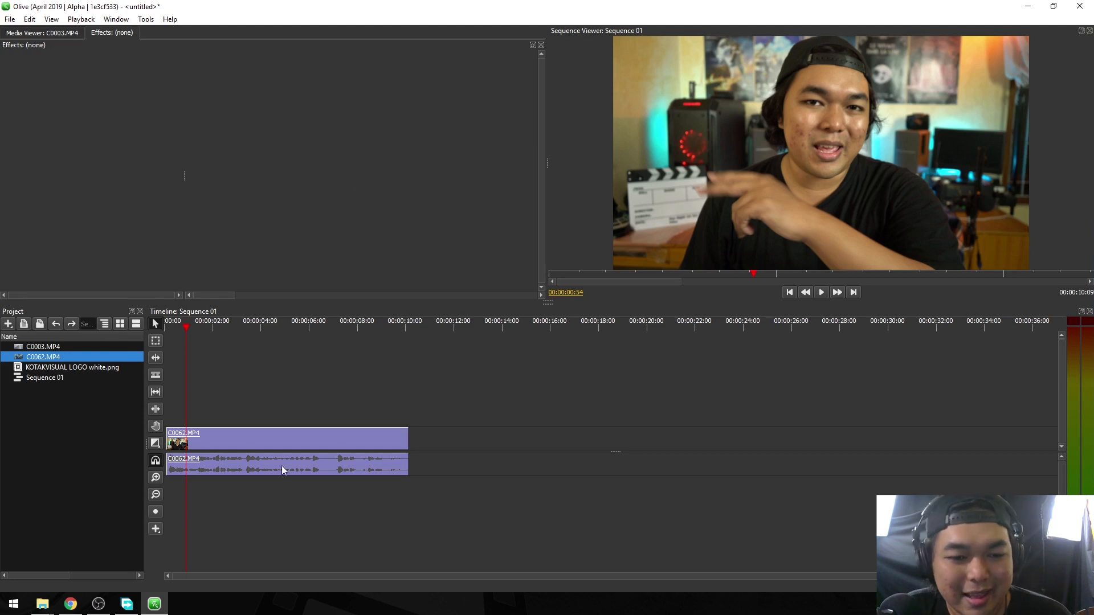
pyautogui.click(265, 439)
pyautogui.click(207, 376)
pyautogui.click(263, 437)
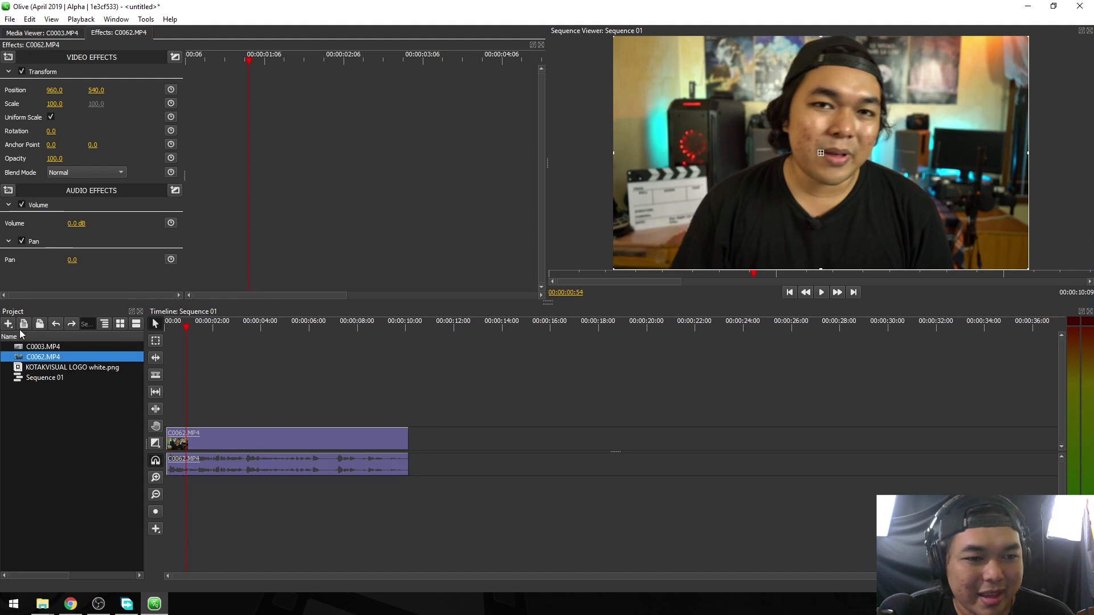
pyautogui.click(9, 57)
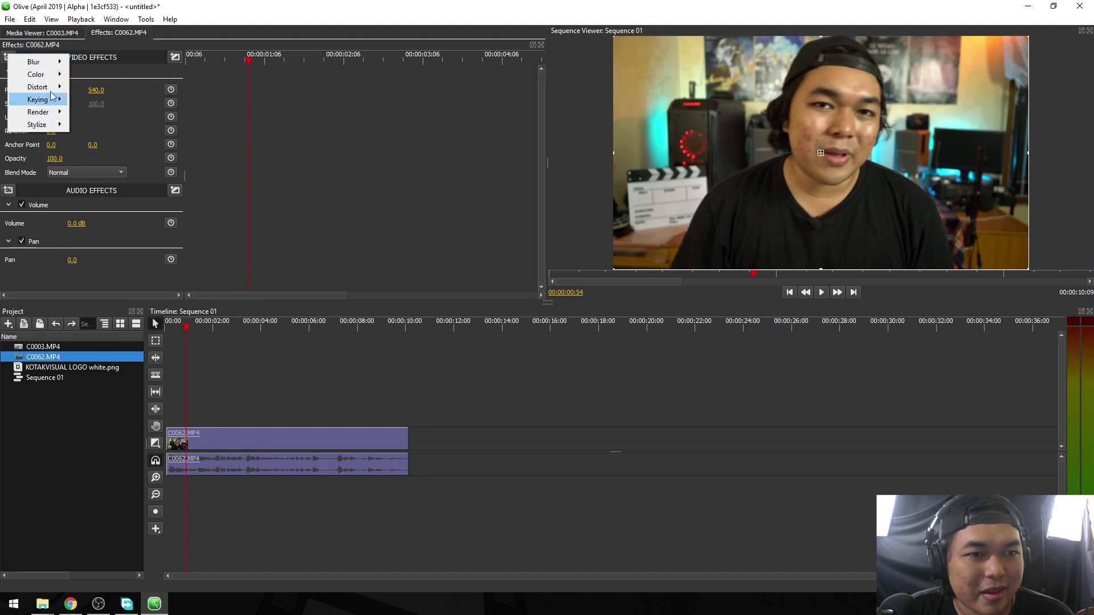
pyautogui.moveTo(48, 75)
pyautogui.click(136, 75)
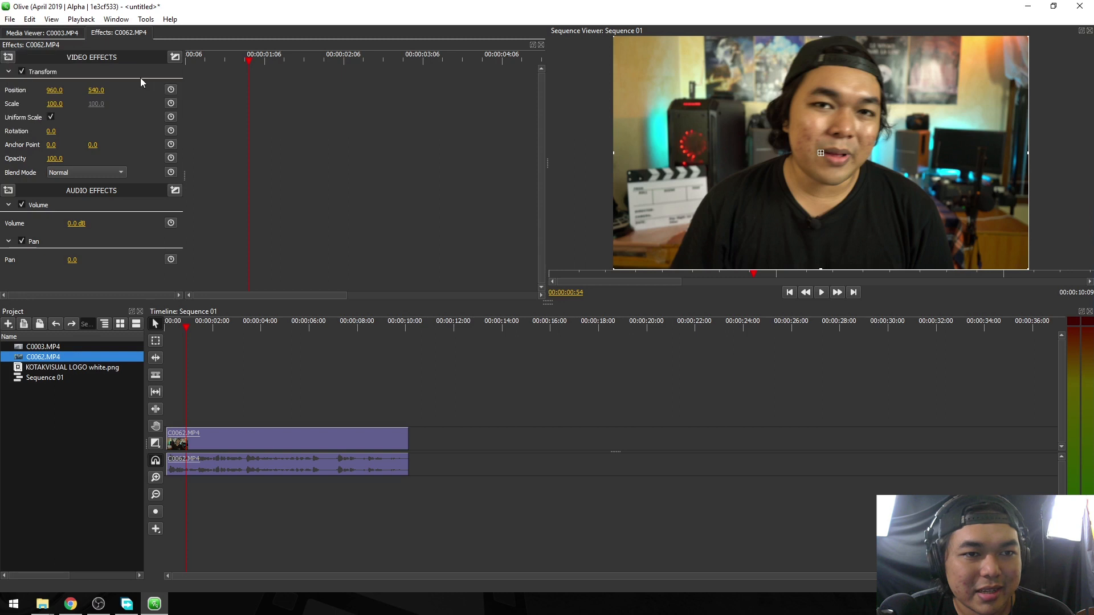
pyautogui.scroll(-4, 139, 138)
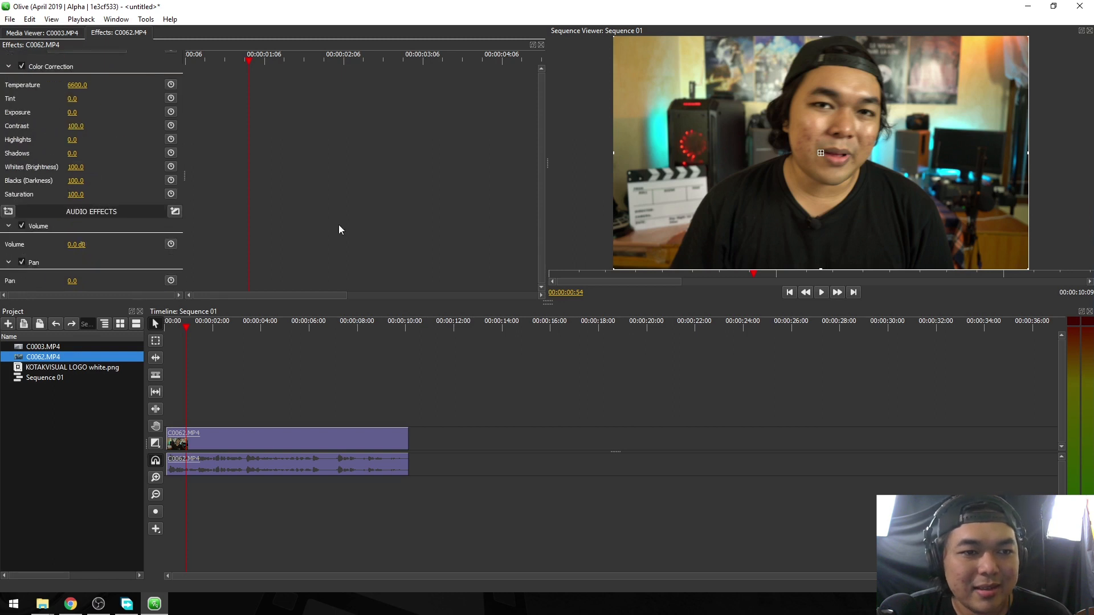
# Set the Color Correction tint of C0062.MP4 to 20 with the playhead at 00:00:00:38.
pyautogui.click(72, 99)
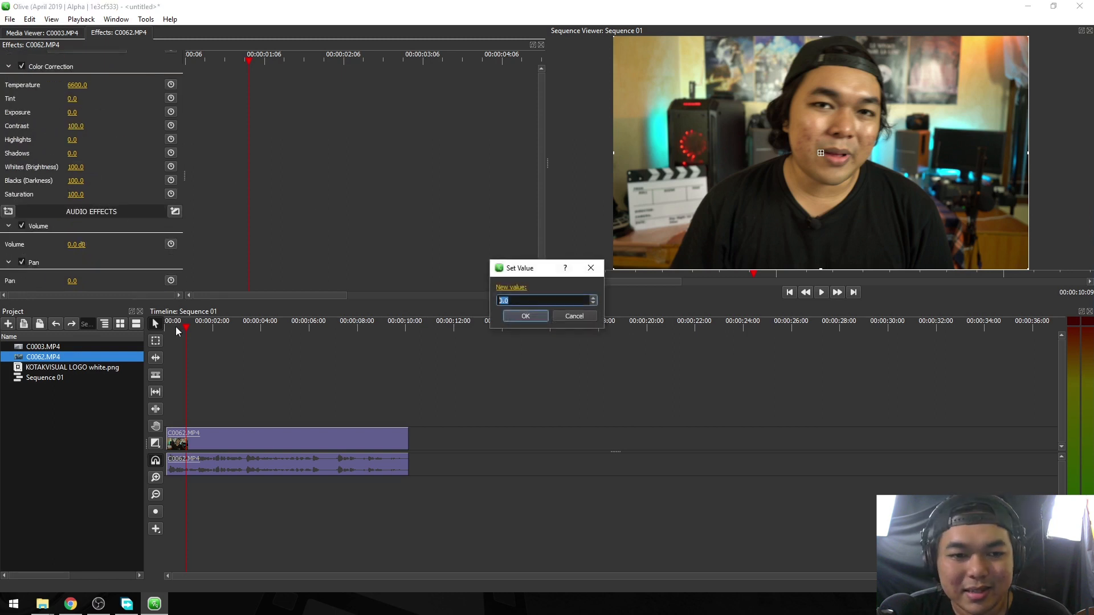
pyautogui.click(577, 317)
pyautogui.moveTo(196, 327); pyautogui.dragTo(193, 326)
pyautogui.click(71, 100)
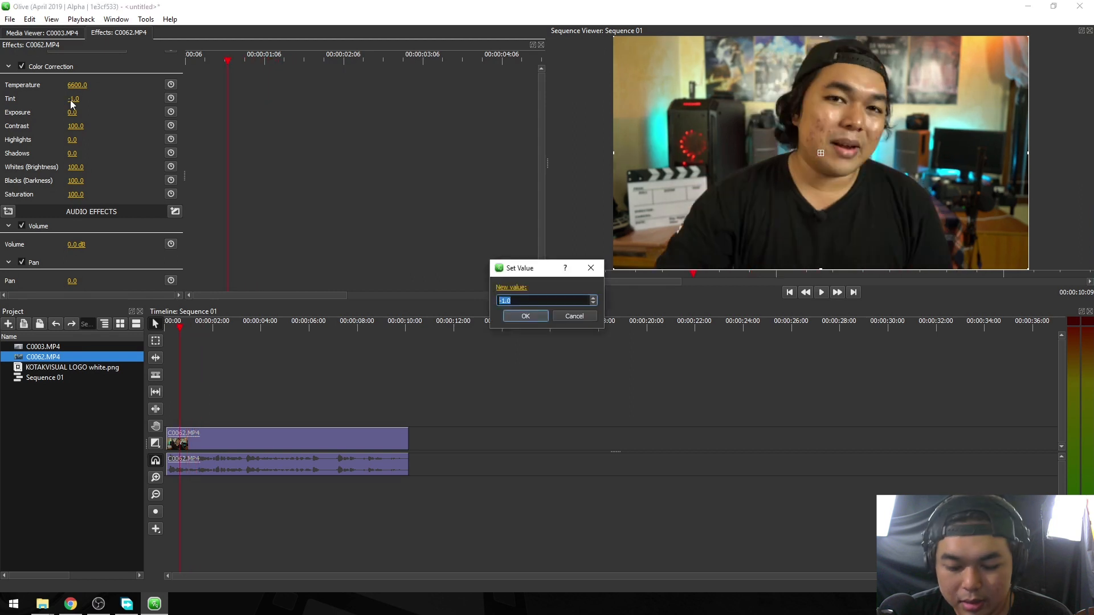
pyautogui.write('20')
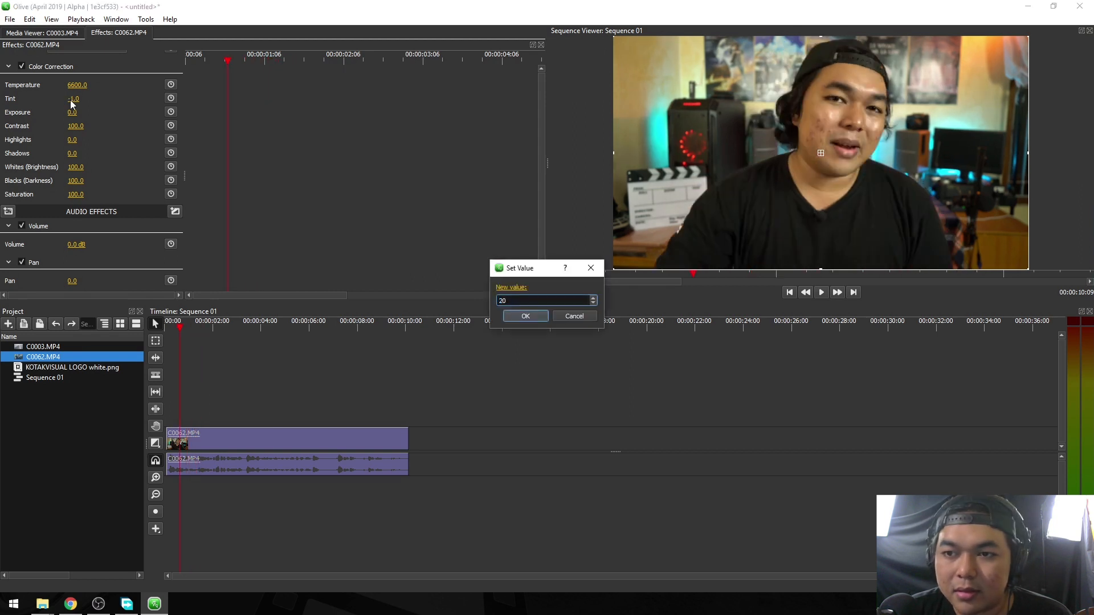
pyautogui.press('Return')
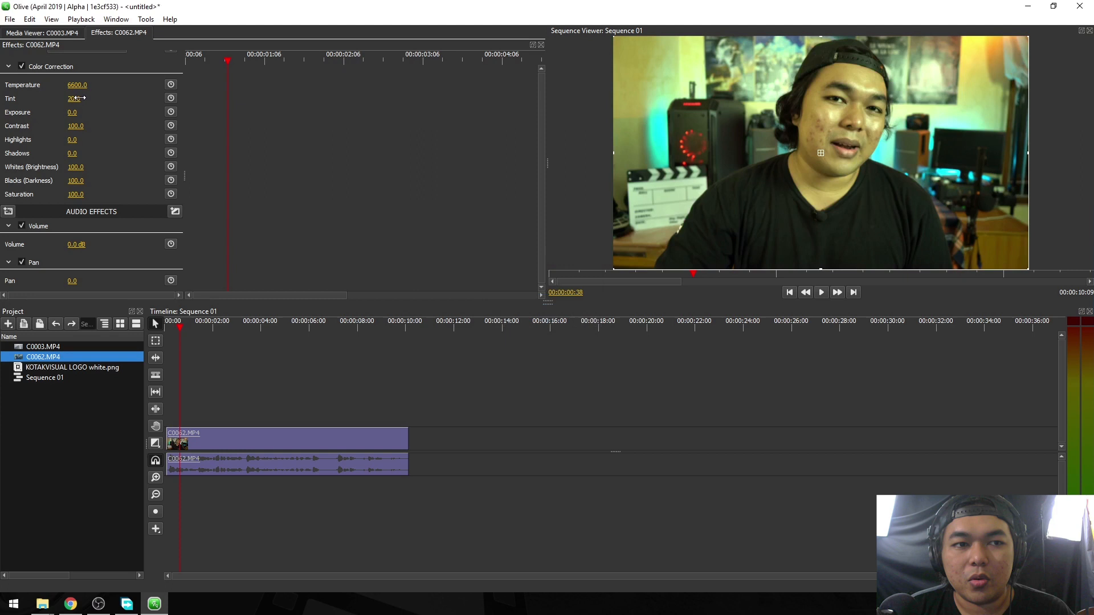
# Set the Color Correction tint of C0062.MP4 to -8.0.
pyautogui.moveTo(74, 99); pyautogui.dragTo(64, 99)
pyautogui.click(80, 98)
pyautogui.write('-')
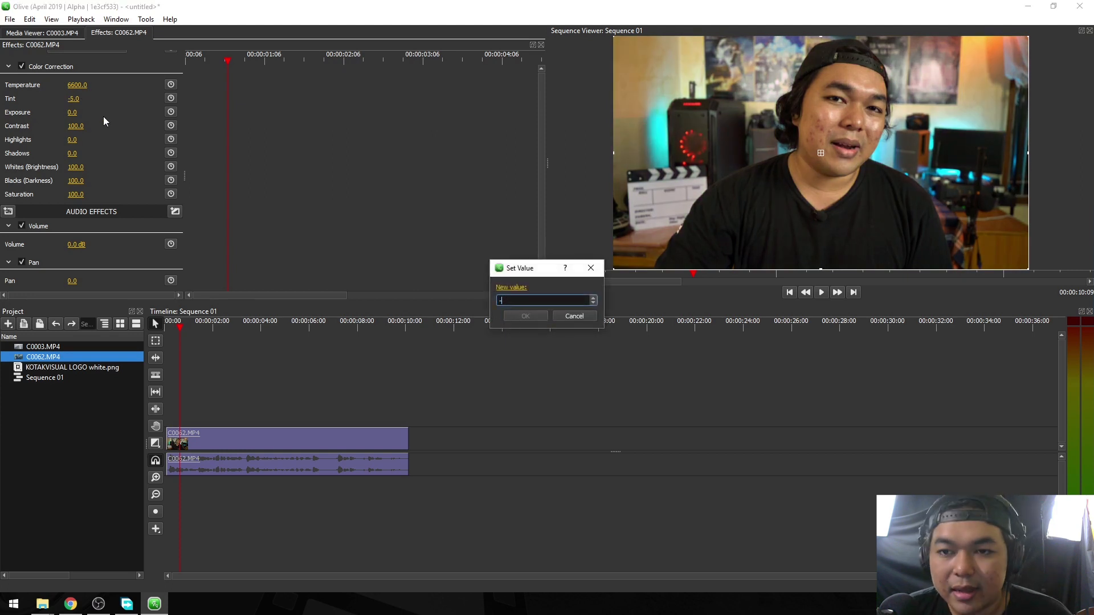
pyautogui.write('20.0')
pyautogui.press('Return')
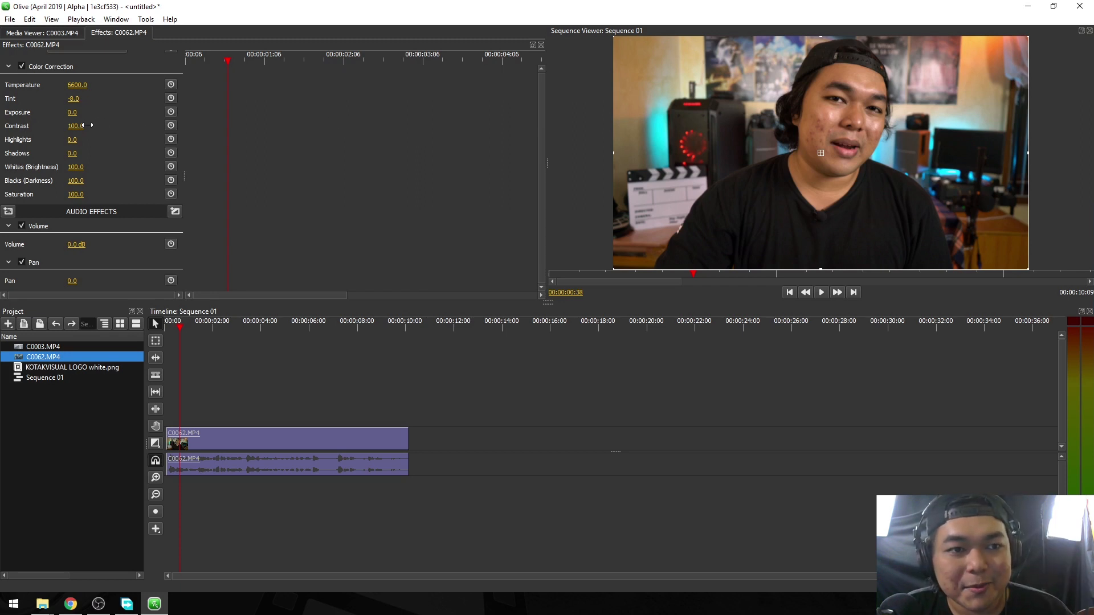
# Try an exposure of 0.3 in C0062.MP4's Color Correction effect and settle on an exposure of 1.0.
pyautogui.click(69, 112)
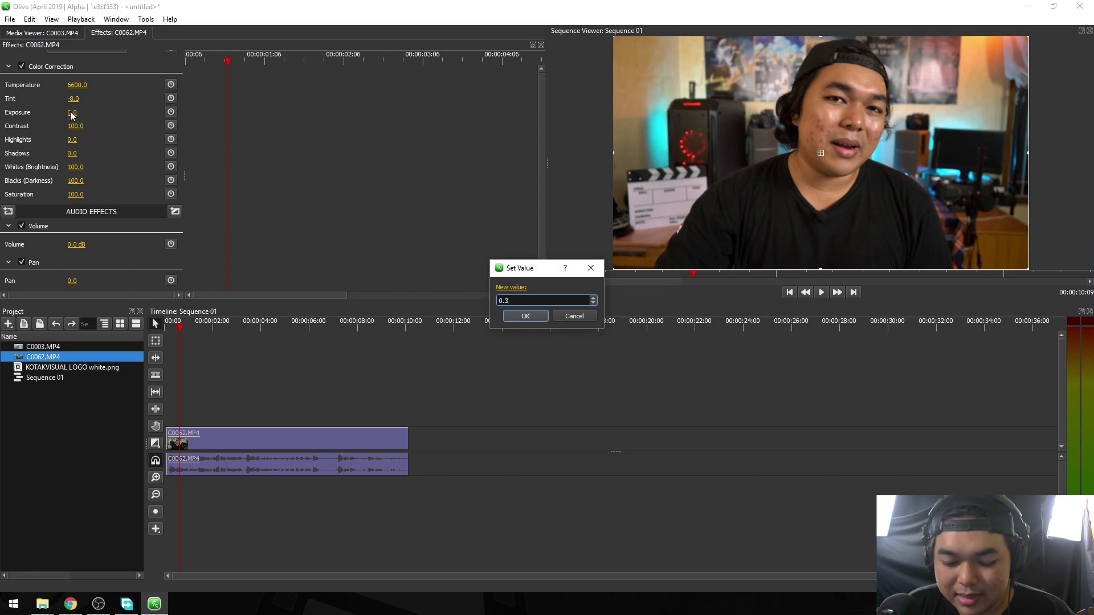
pyautogui.write('0.3')
pyautogui.press('Return')
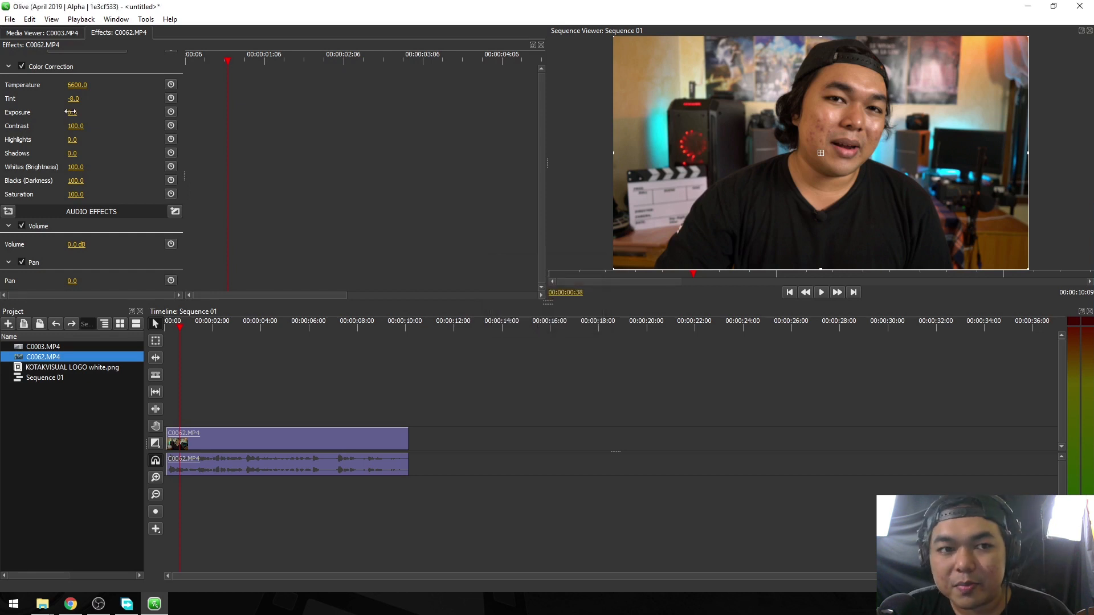
pyautogui.click(71, 112)
pyautogui.write('1')
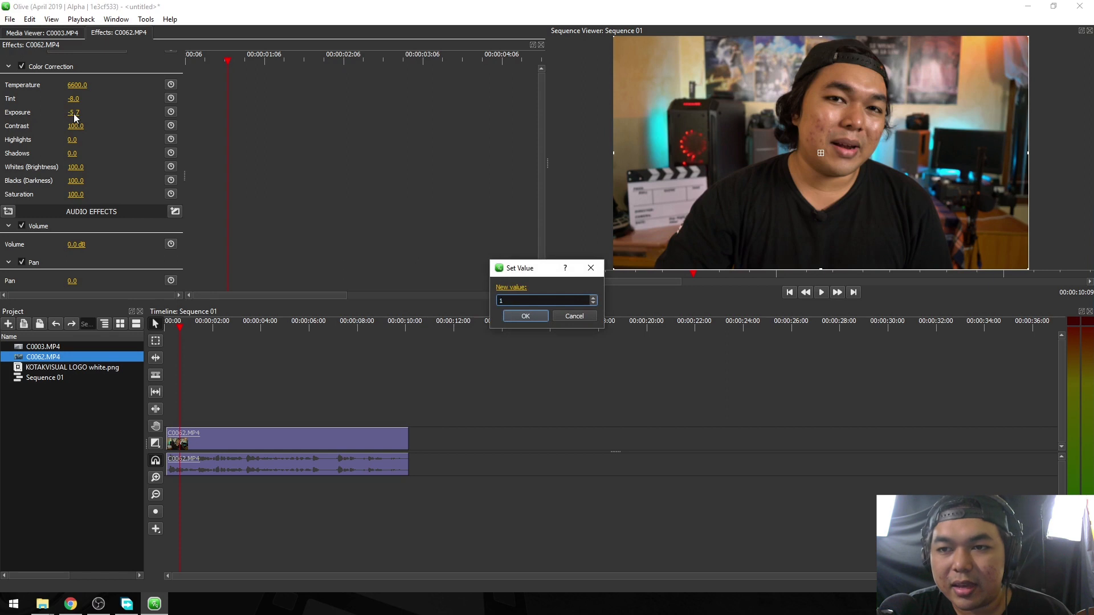
pyautogui.press('Return')
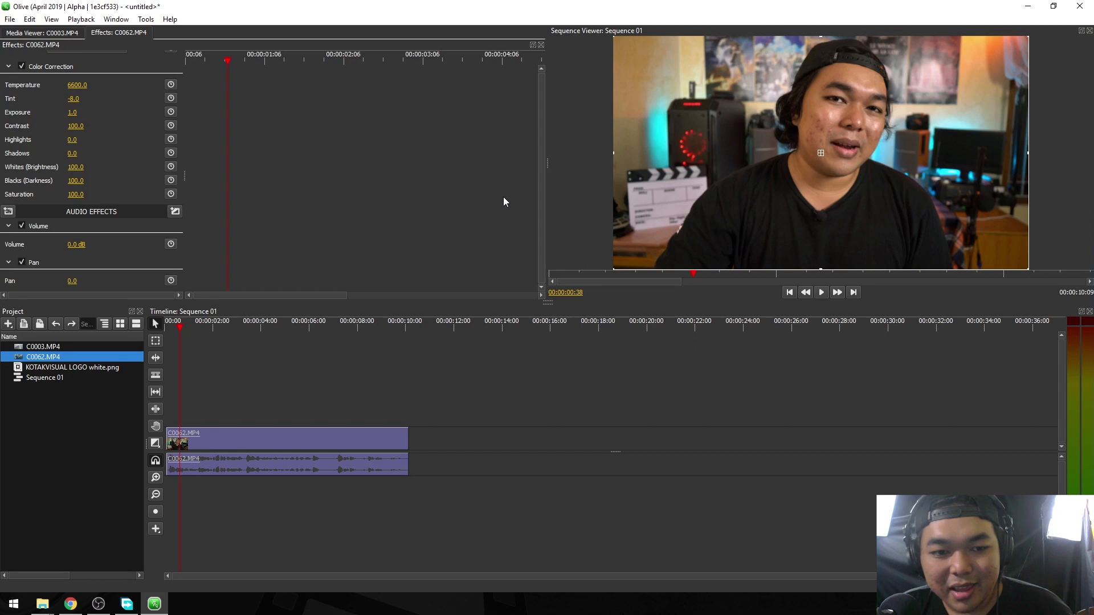
# Return the playhead to 00:00:00:06 and import KV Assets.mov into the project.
pyautogui.moveTo(197, 330); pyautogui.dragTo(165, 329)
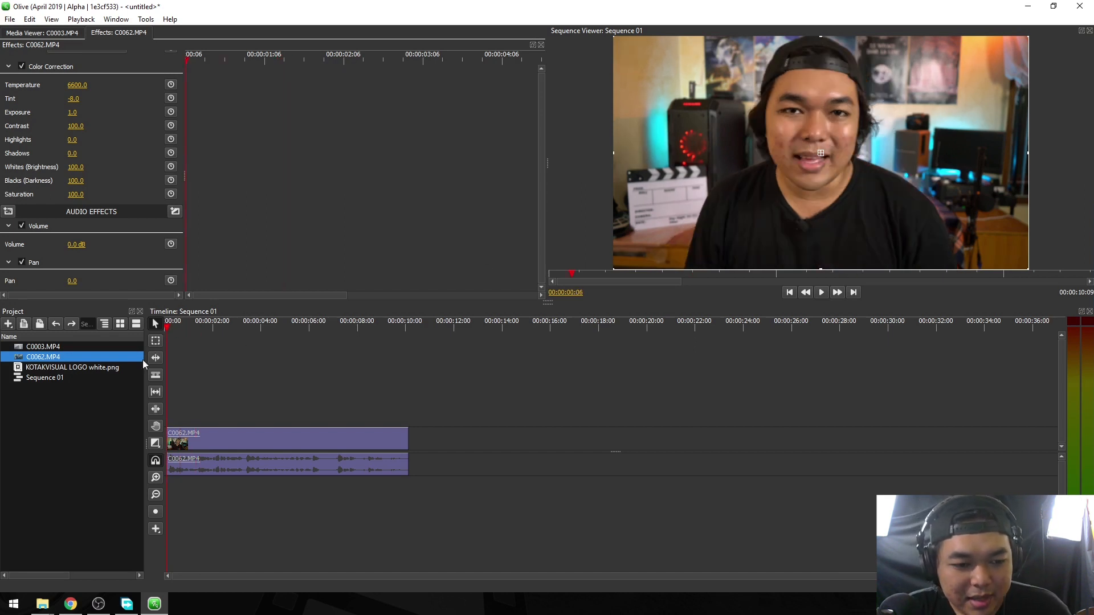
pyautogui.click(45, 604)
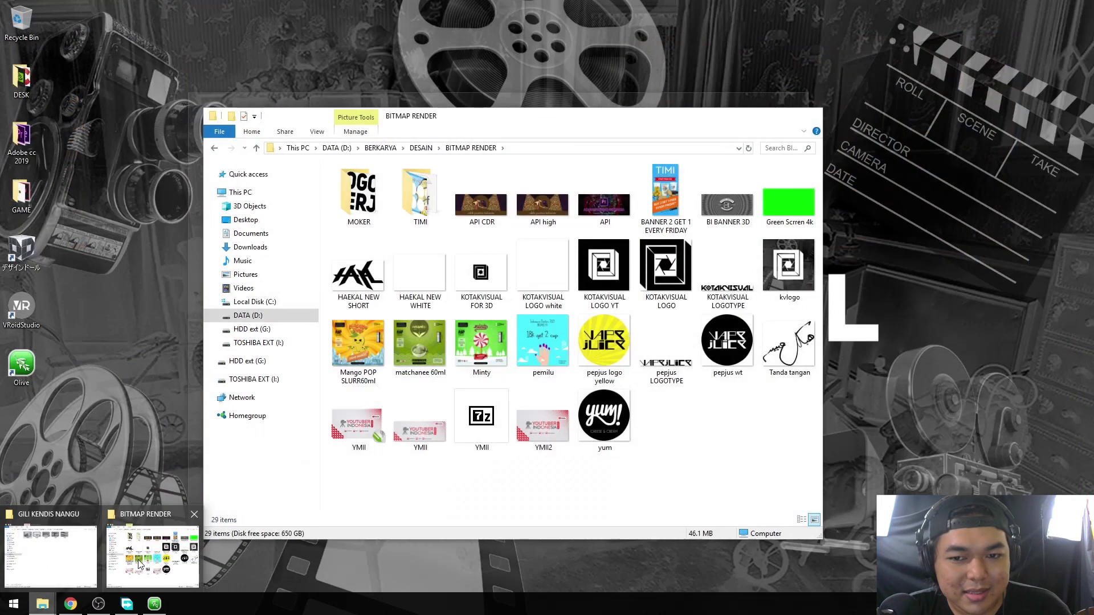
pyautogui.click(153, 556)
pyautogui.click(244, 289)
pyautogui.rightClick(49, 405)
pyautogui.click(60, 411)
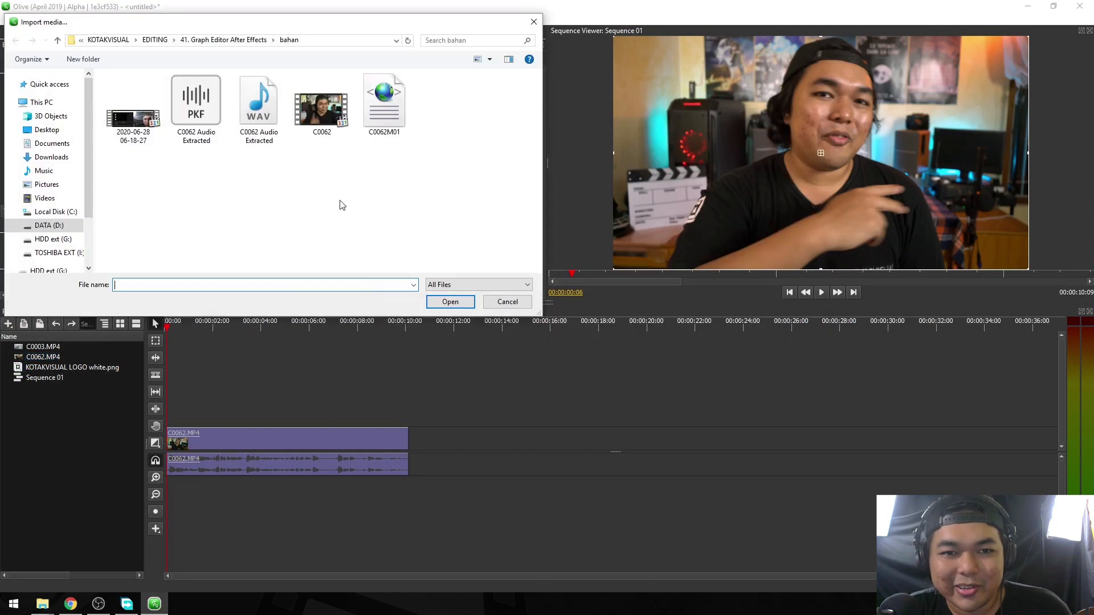
pyautogui.click(44, 198)
pyautogui.doubleClick(438, 117)
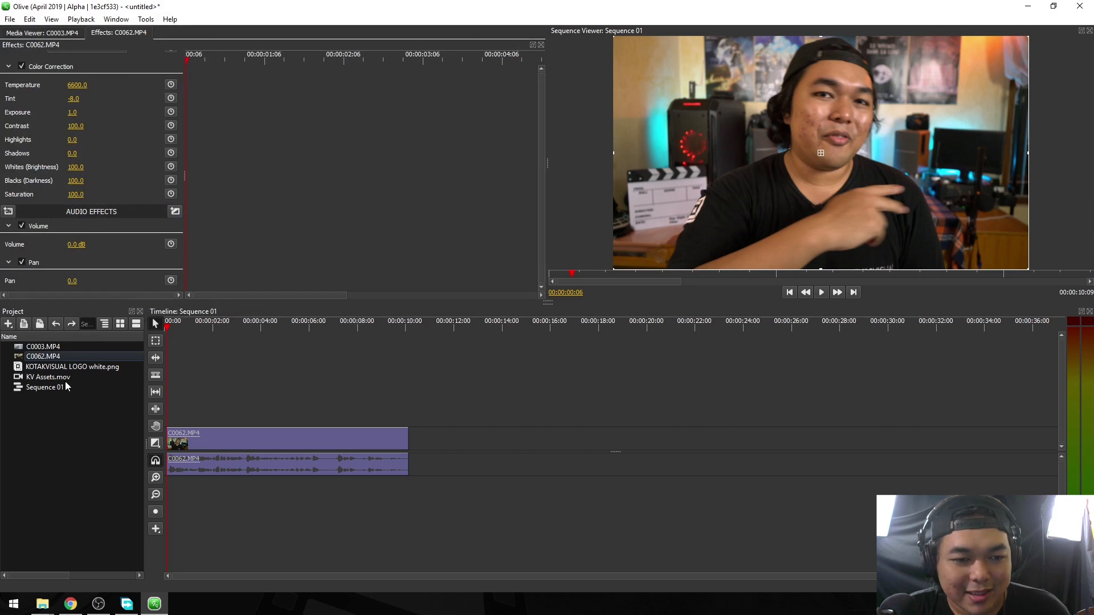
# Add KV Assets.mov to the timeline after C0062.MP4, starting at 00:00:12:38, and split it at 00:00:18:51.
pyautogui.moveTo(56, 377); pyautogui.dragTo(513, 438)
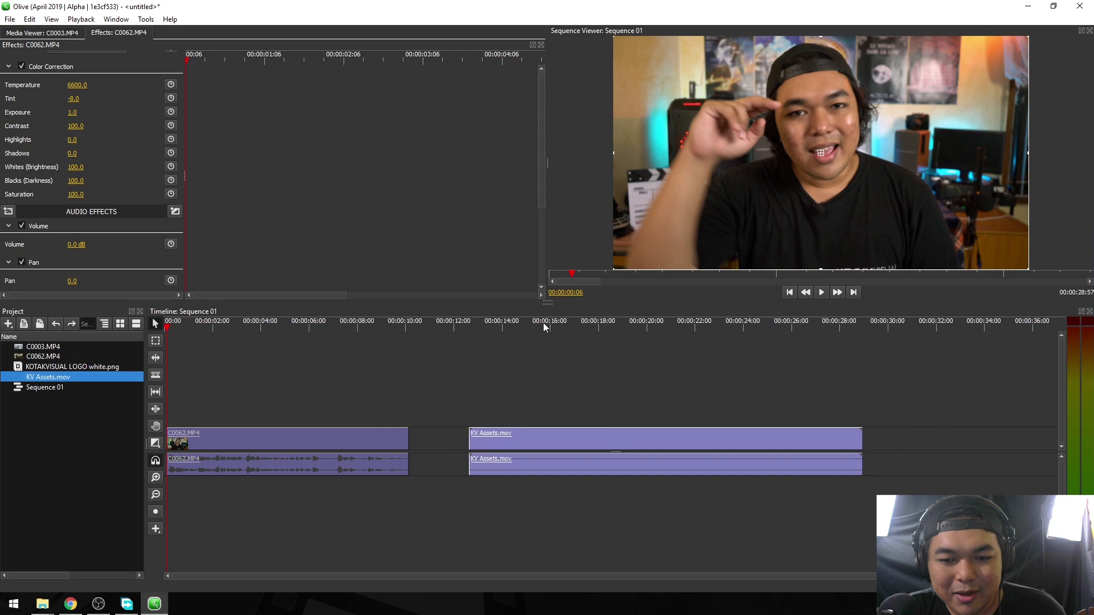
pyautogui.click(474, 331)
pyautogui.moveTo(474, 329); pyautogui.dragTo(620, 347)
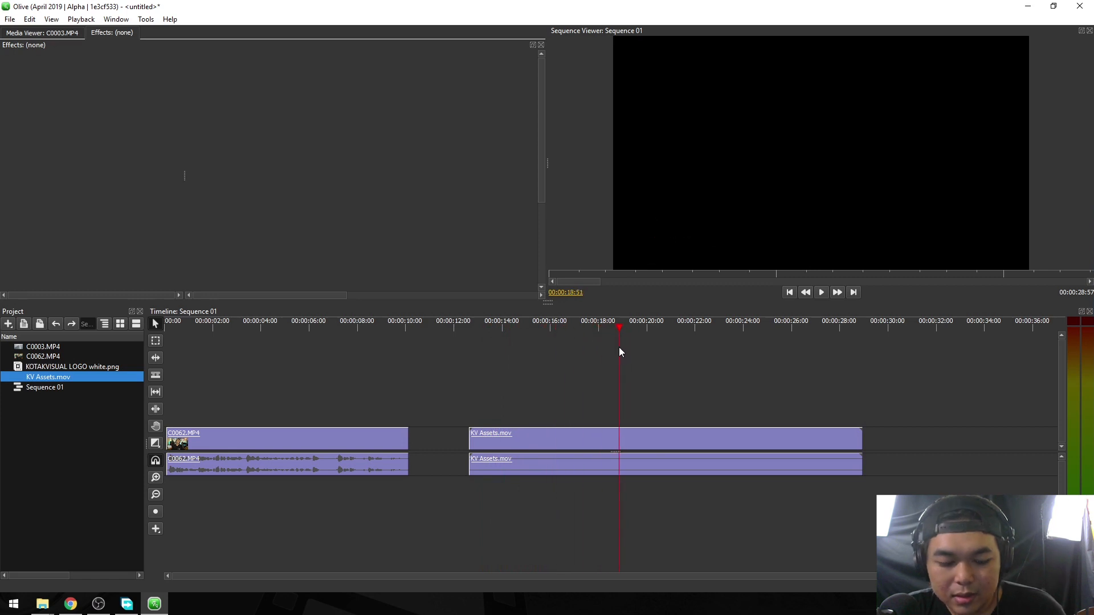
pyautogui.hotkey('ctrl', 'k')
# Raise the first KV Assets.mov video part to the track above and delete the audio of both KV Assets.mov parts.
pyautogui.click(561, 437)
pyautogui.moveTo(560, 435); pyautogui.dragTo(565, 406)
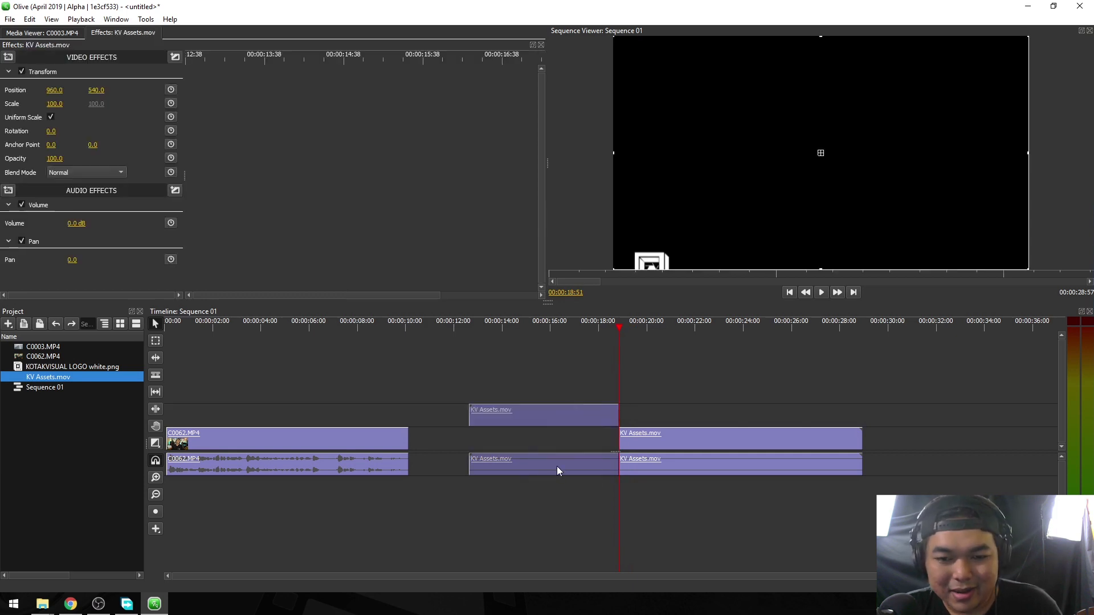
pyautogui.click(566, 497)
pyautogui.click(578, 469)
pyautogui.press('Delete')
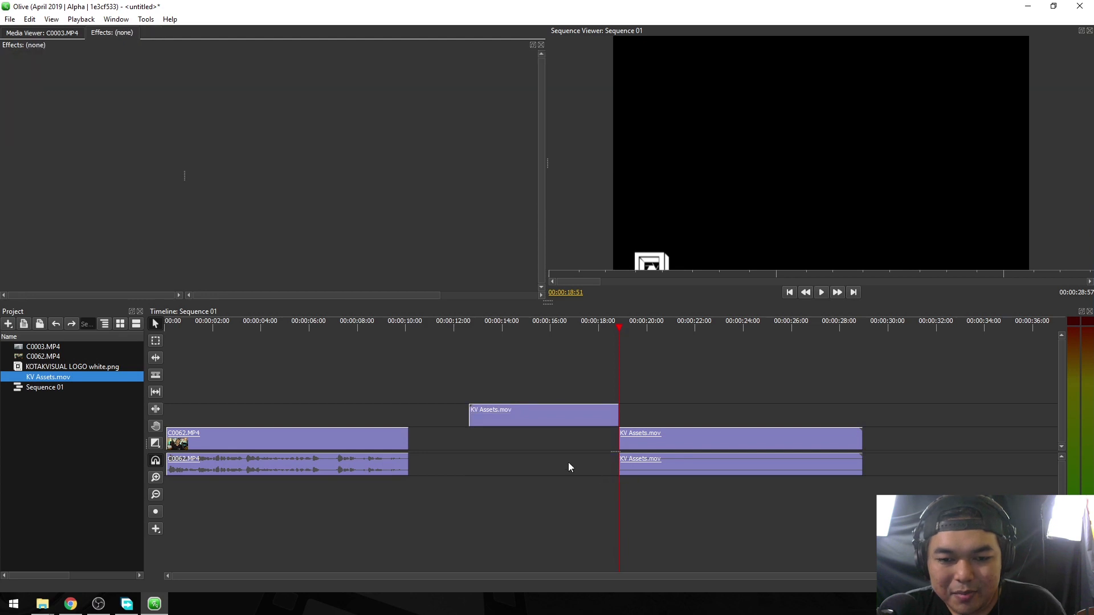
pyautogui.click(692, 469)
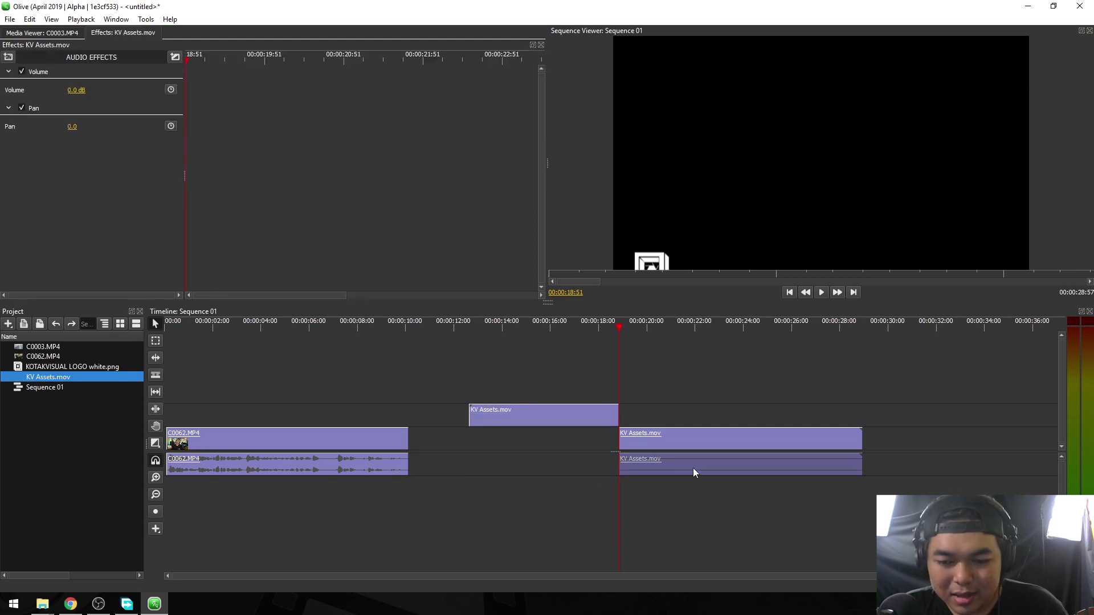
pyautogui.press('Delete')
# Move the first KV Assets.mov part above C0062.MP4 so both start together, and play back the lower-third overlay.
pyautogui.moveTo(558, 420); pyautogui.dragTo(247, 409)
pyautogui.press('Home')
pyautogui.press('space')
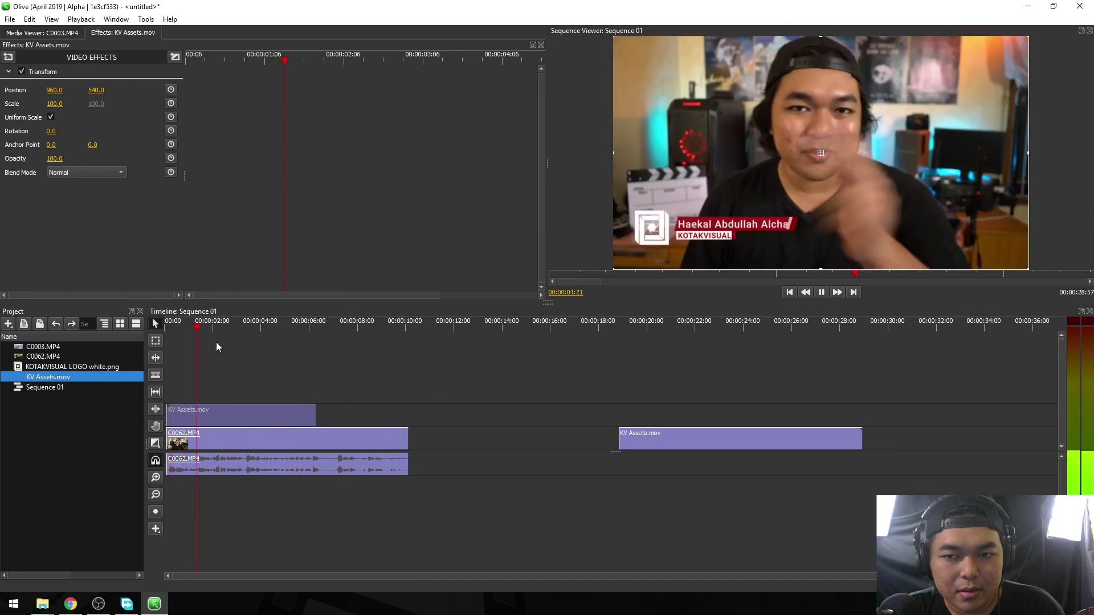
pyautogui.moveTo(197, 324); pyautogui.dragTo(168, 323)
pyautogui.press('space')
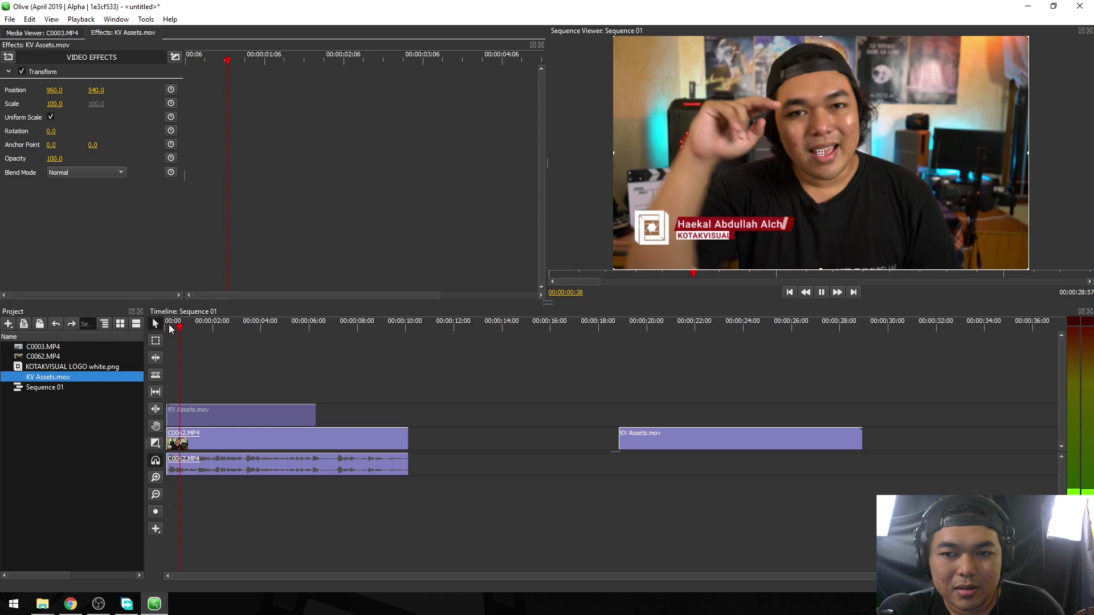
# Lower the frame rate of Sequence 01 in its sequence properties.
pyautogui.rightClick(46, 387)
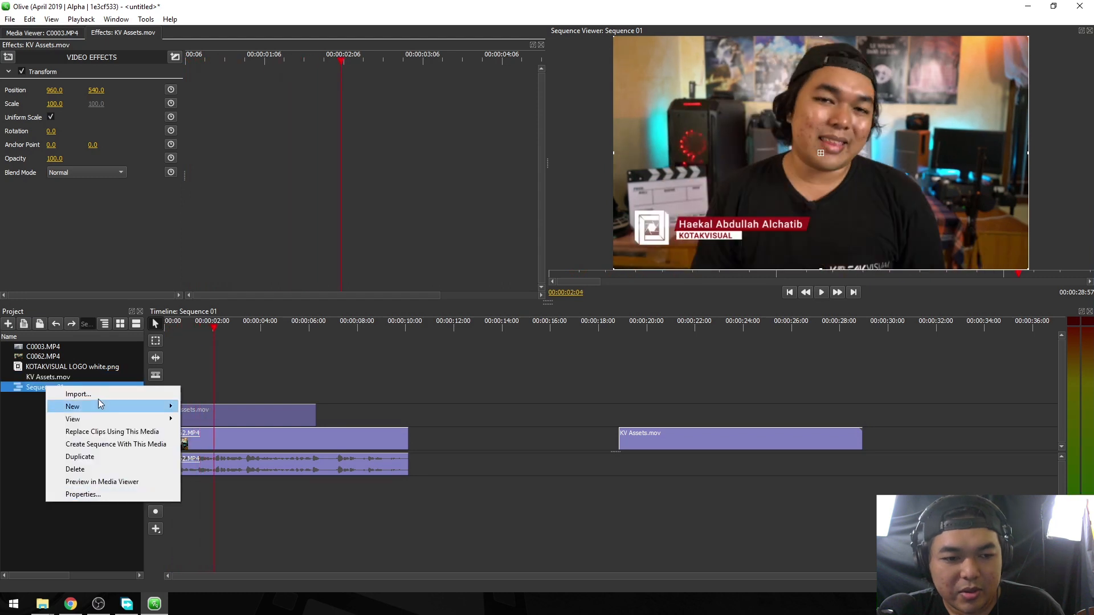
pyautogui.click(90, 494)
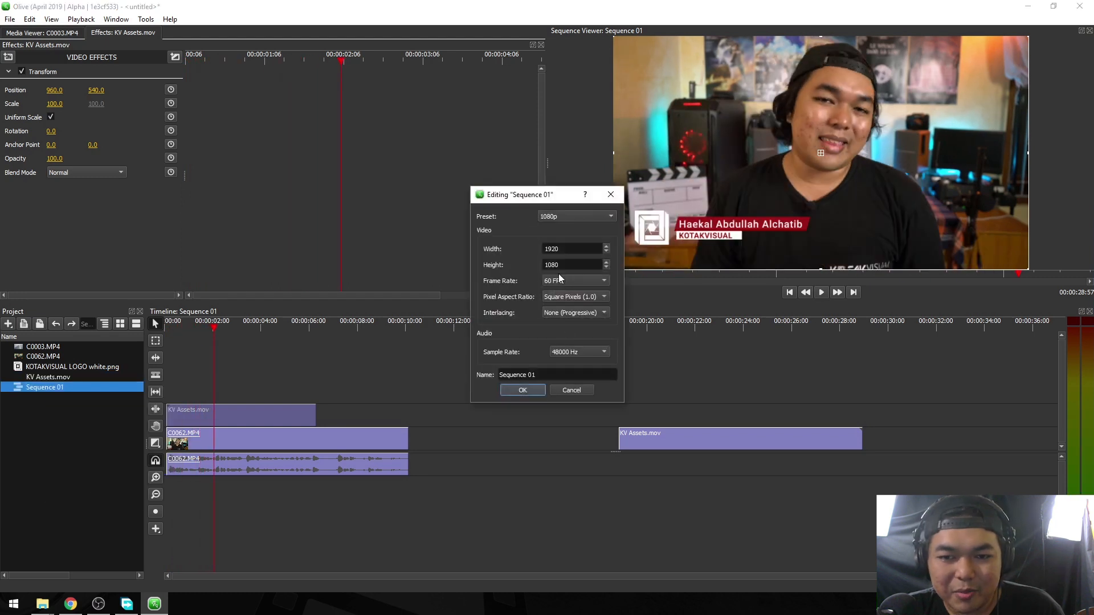
pyautogui.click(560, 279)
pyautogui.click(559, 220)
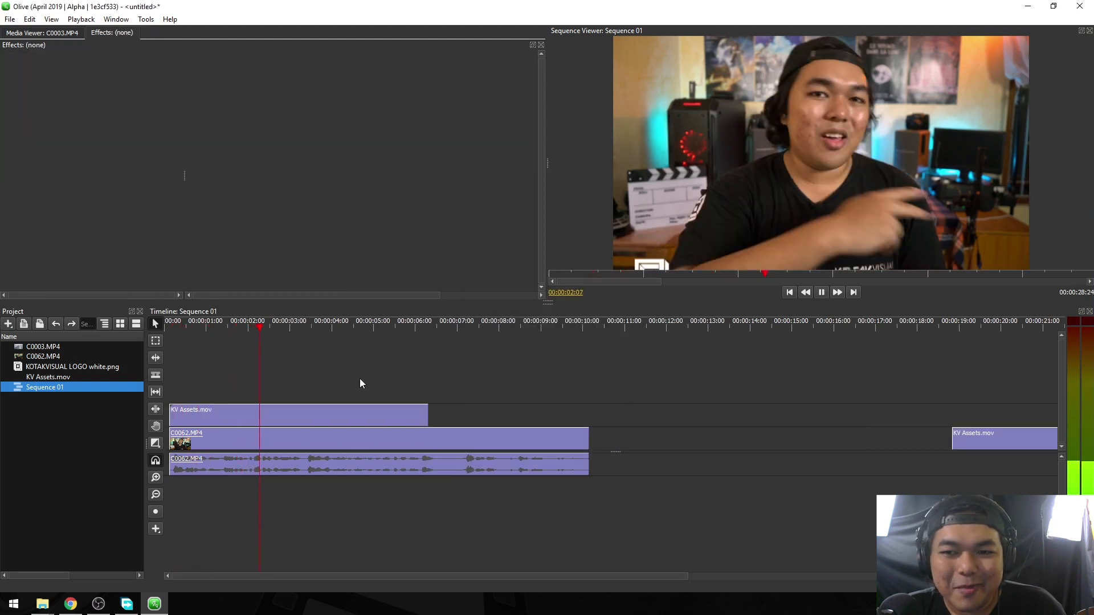
# Play through Sequence 01 and ripple trim the end of C0062.MP4 to 00:00:09:09.
pyautogui.press('space')
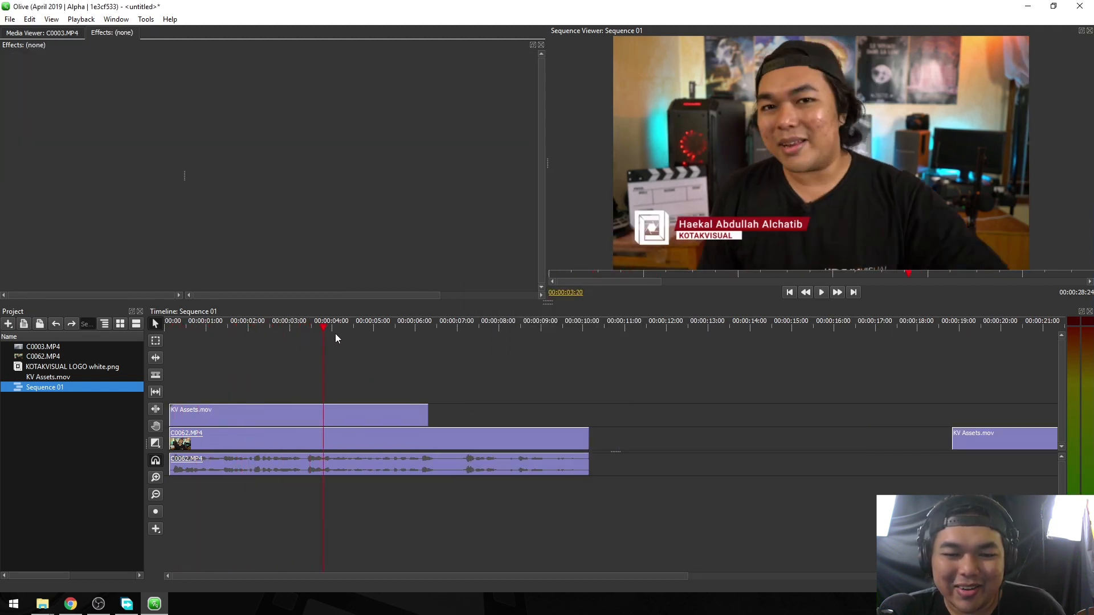
pyautogui.moveTo(329, 326); pyautogui.dragTo(374, 345)
pyautogui.press('space')
pyautogui.press('space')
pyautogui.press('space')
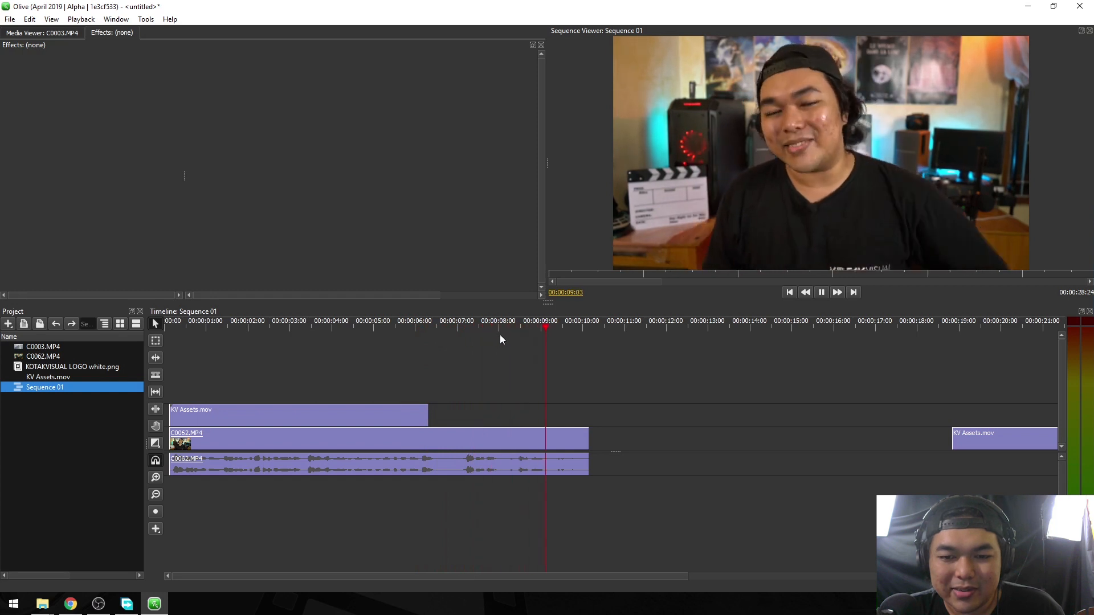
pyautogui.press('space')
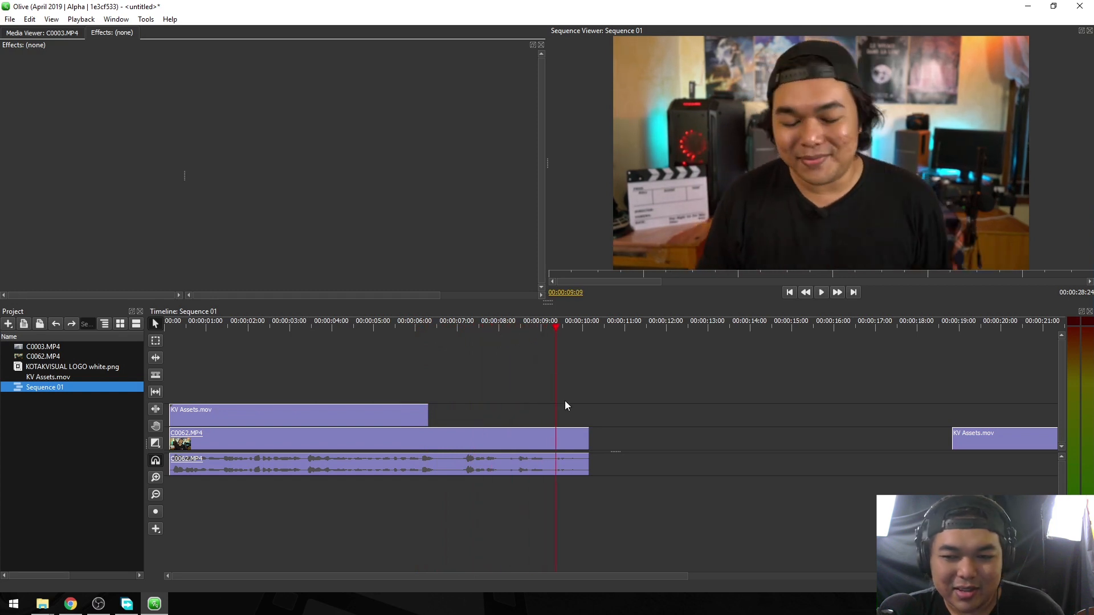
pyautogui.press('w')
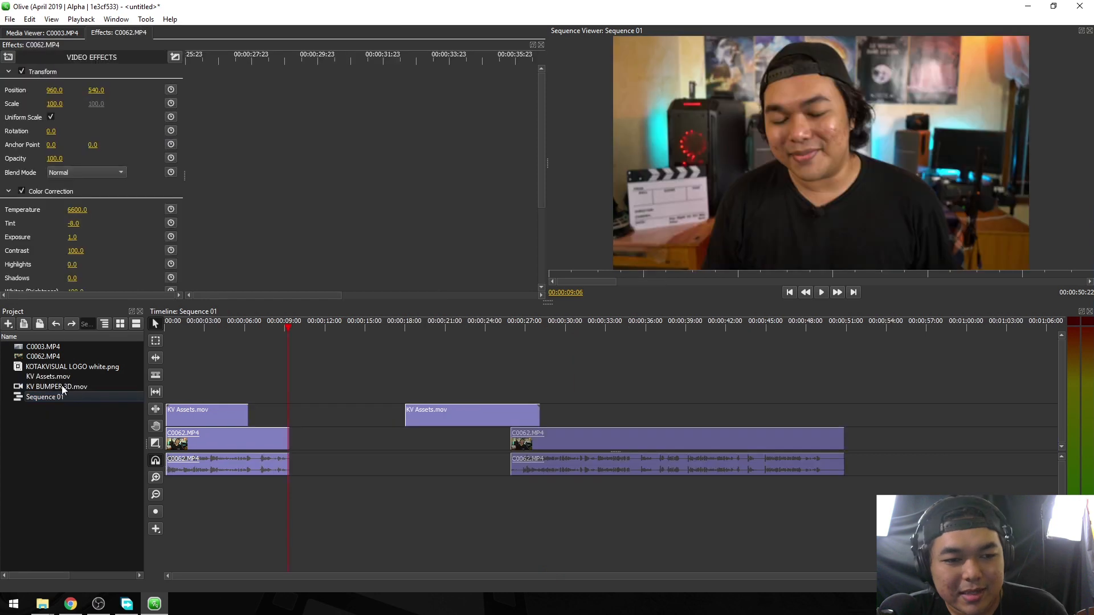
# Place KV BUMPER 3D.mov on the upper video track from 00:00:08:24, overlapping C0062.MP4's end, and set the playhead to 00:00:09:09.
pyautogui.moveTo(61, 385); pyautogui.dragTo(319, 415)
pyautogui.click(323, 415)
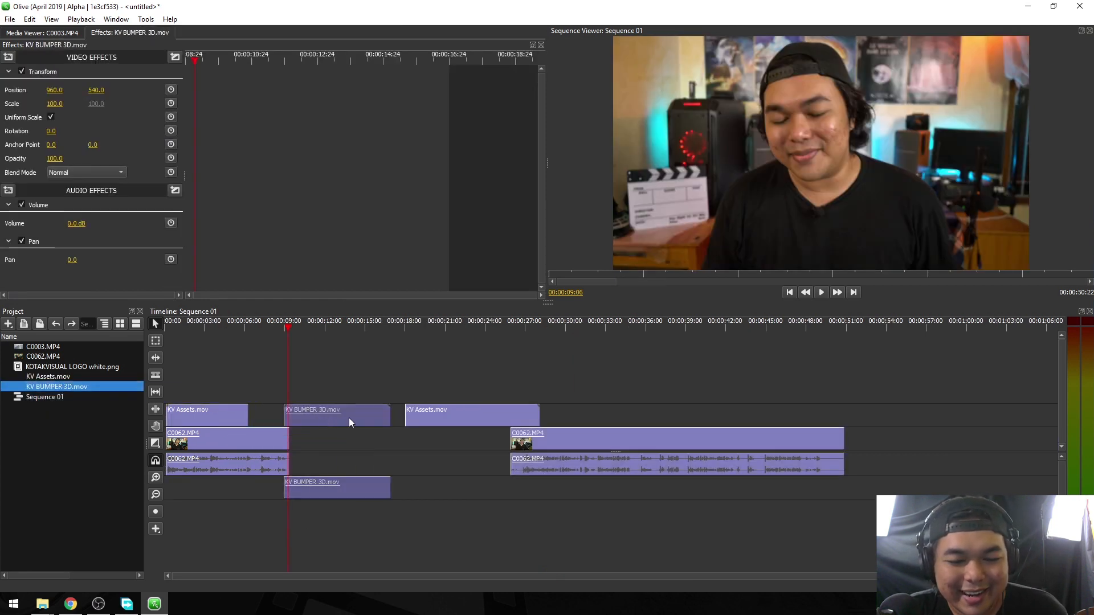
pyautogui.press('alt')
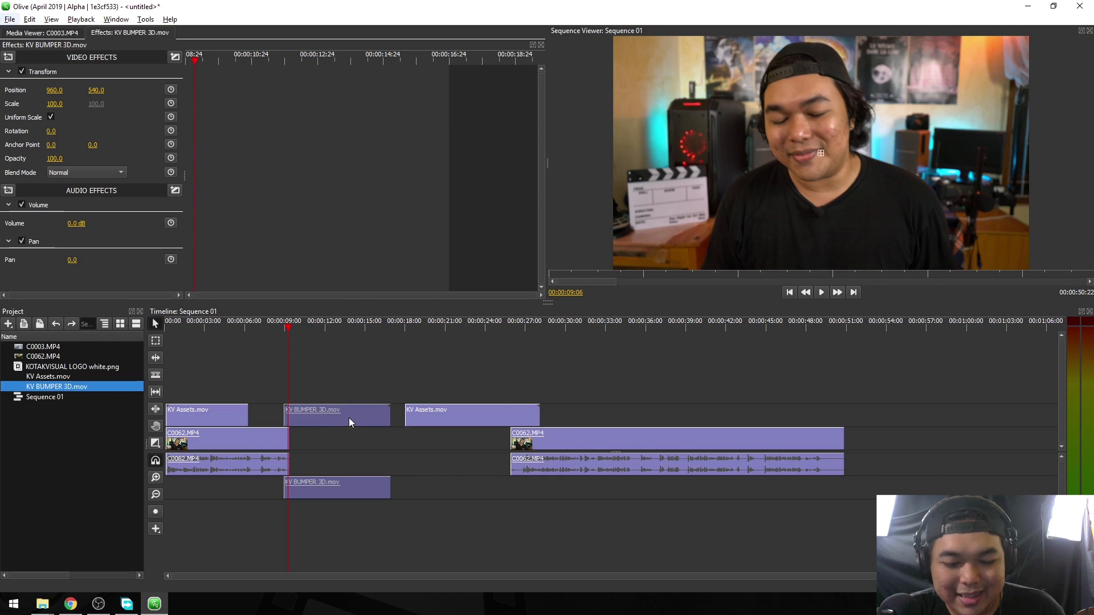
pyautogui.press('Down')
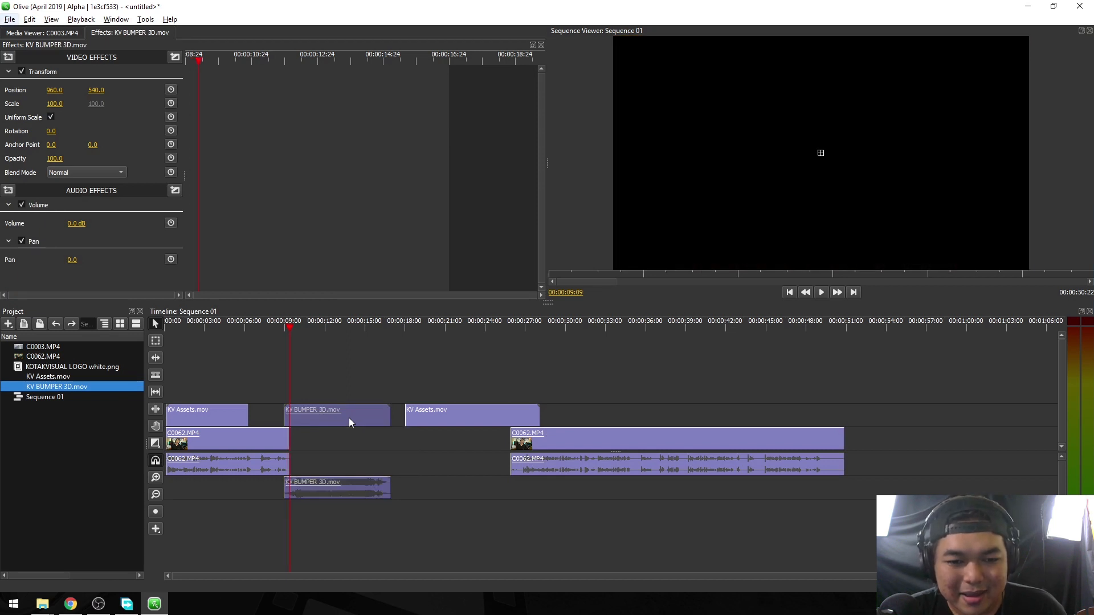
pyautogui.press('Up')
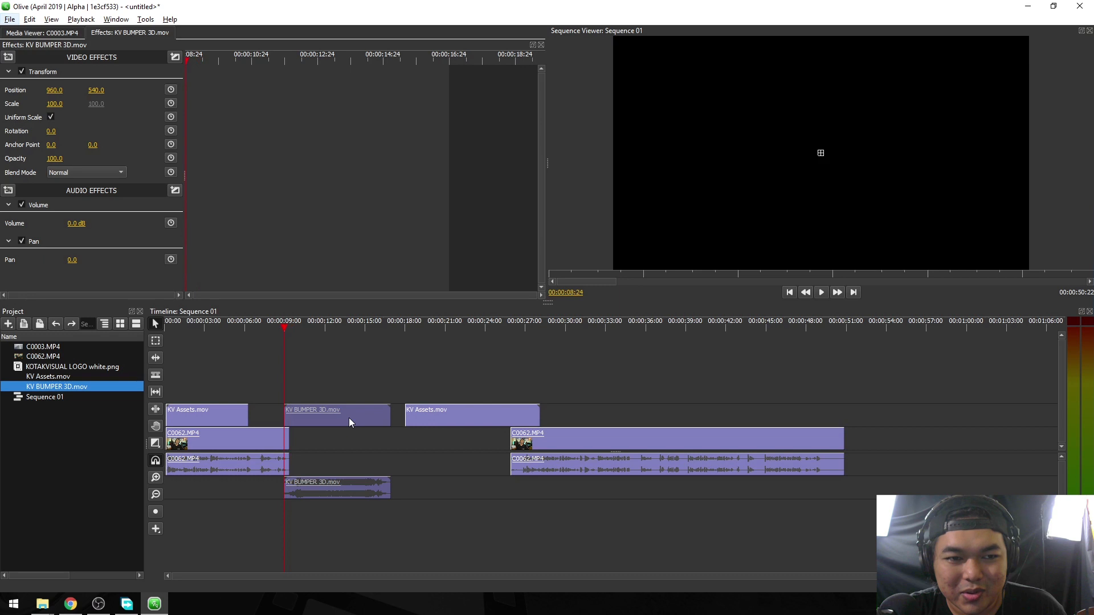
pyautogui.press('Down')
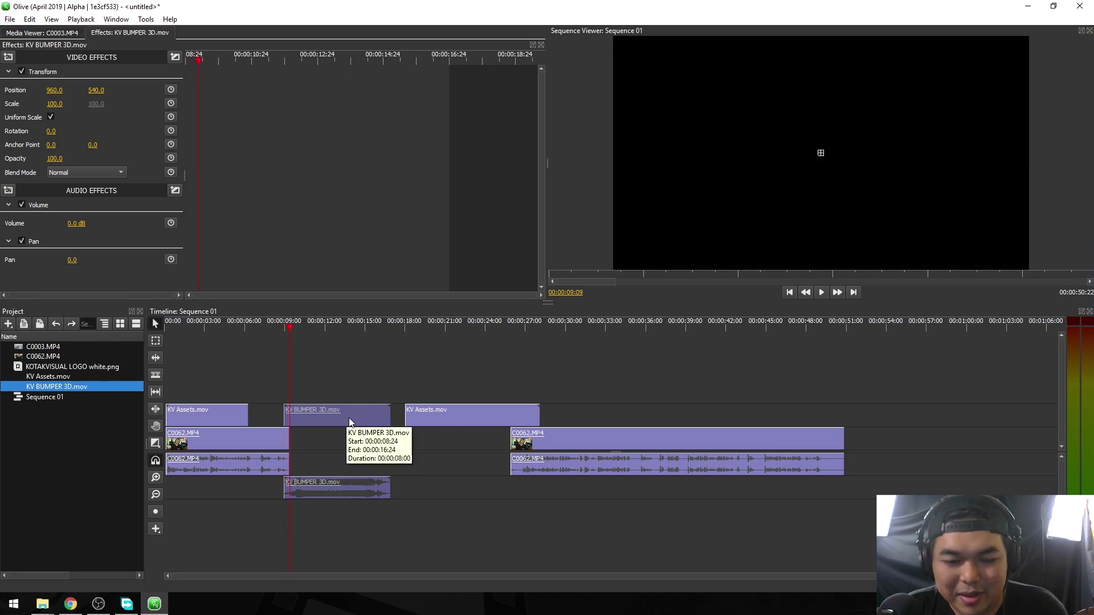
# Auto-scale the KV BUMPER 3D.mov clip and move it earlier to start at 00:00:08:11.
pyautogui.rightClick(350, 421)
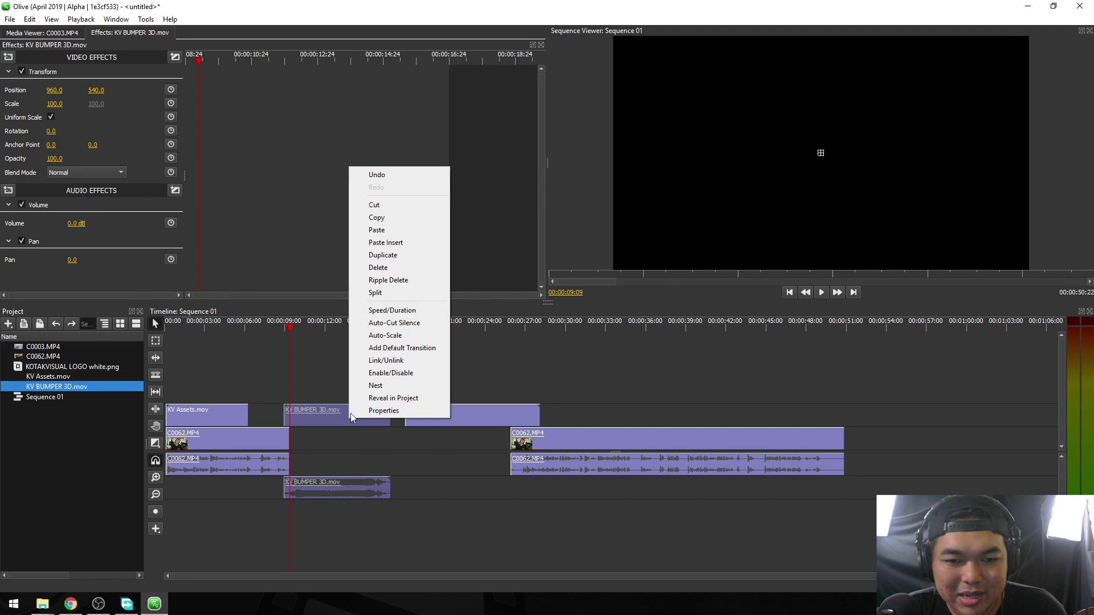
pyautogui.click(411, 334)
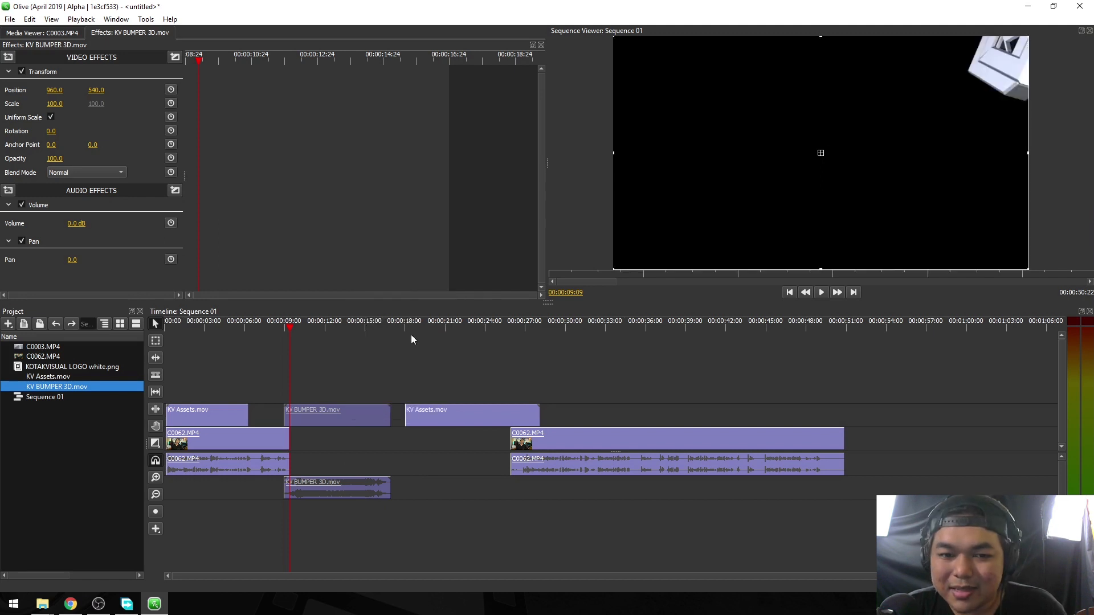
pyautogui.click(350, 420)
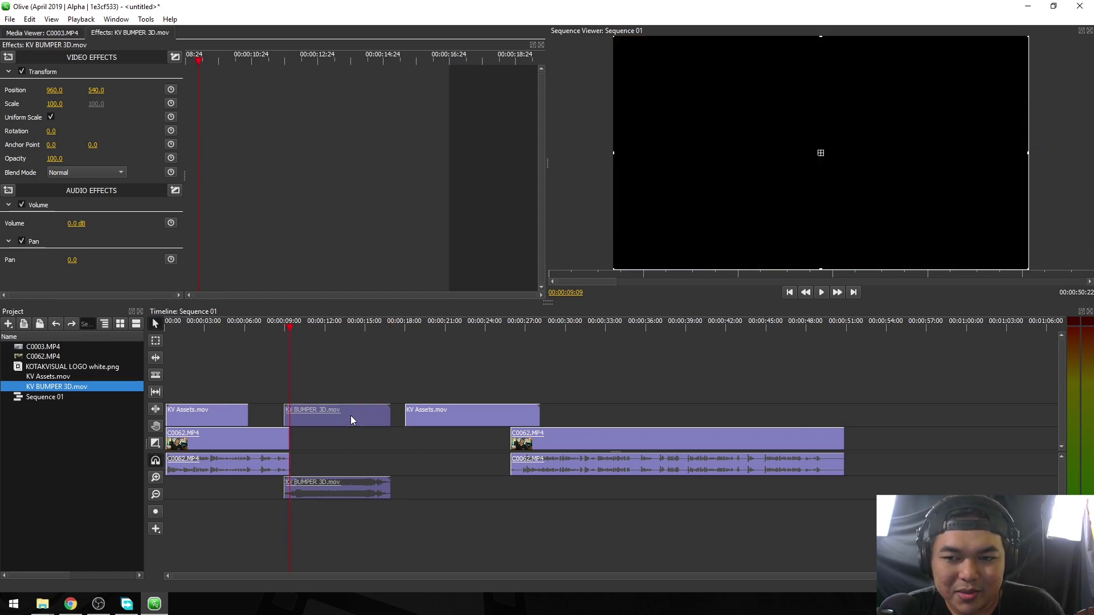
pyautogui.moveTo(350, 415); pyautogui.dragTo(344, 419)
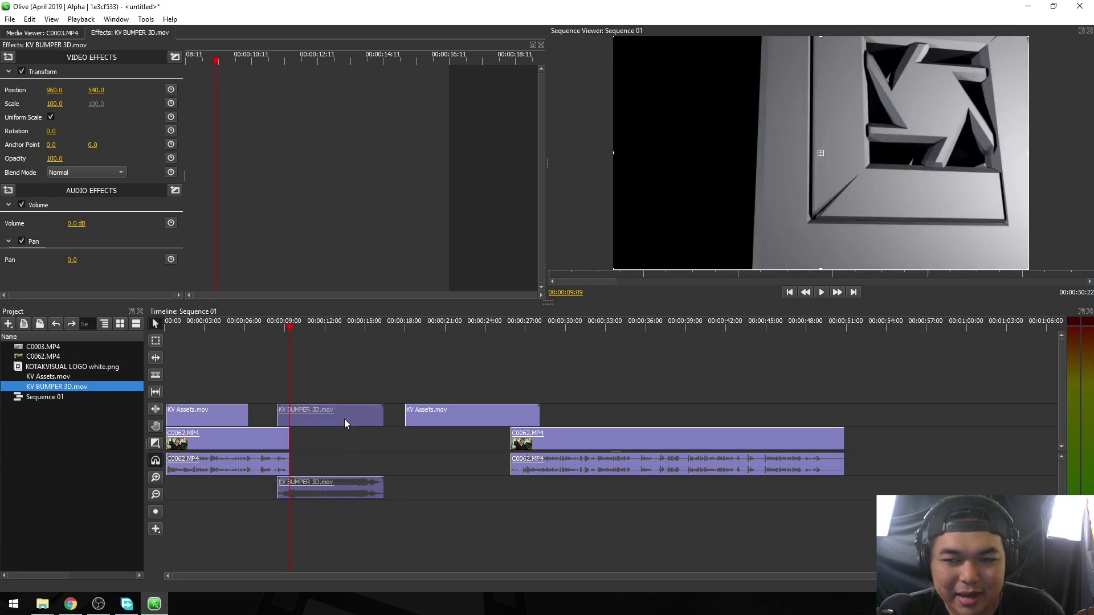
# Move the second C0062.MP4 clip to start at 00:00:16:07 beneath the bumper's end, and play the transition from there.
pyautogui.click(507, 445)
pyautogui.moveTo(519, 438); pyautogui.dragTo(463, 438)
pyautogui.moveTo(342, 325); pyautogui.dragTo(381, 327)
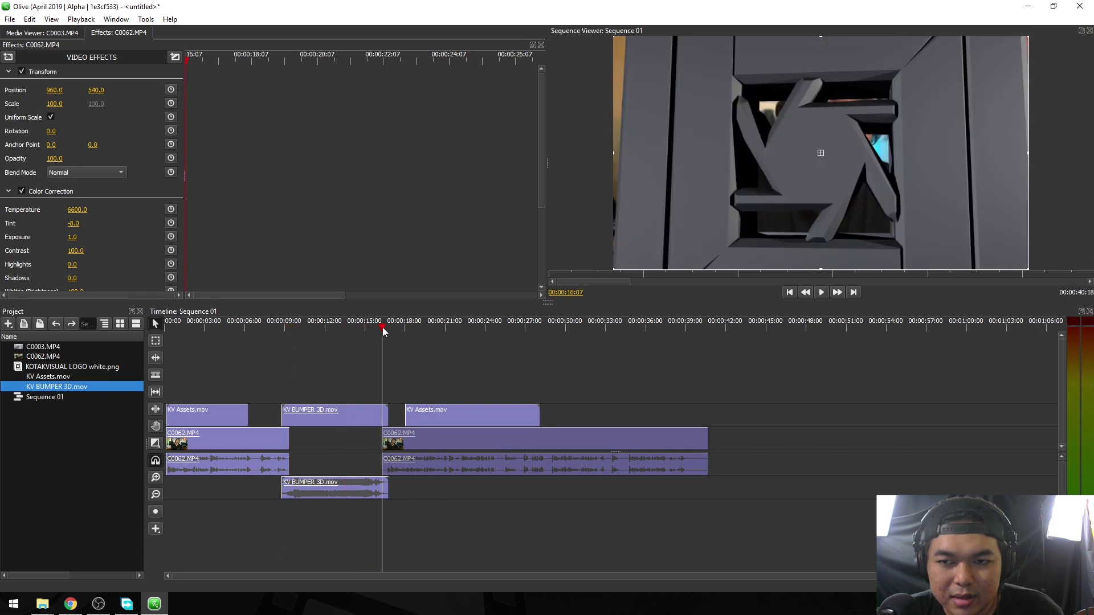
pyautogui.press('space')
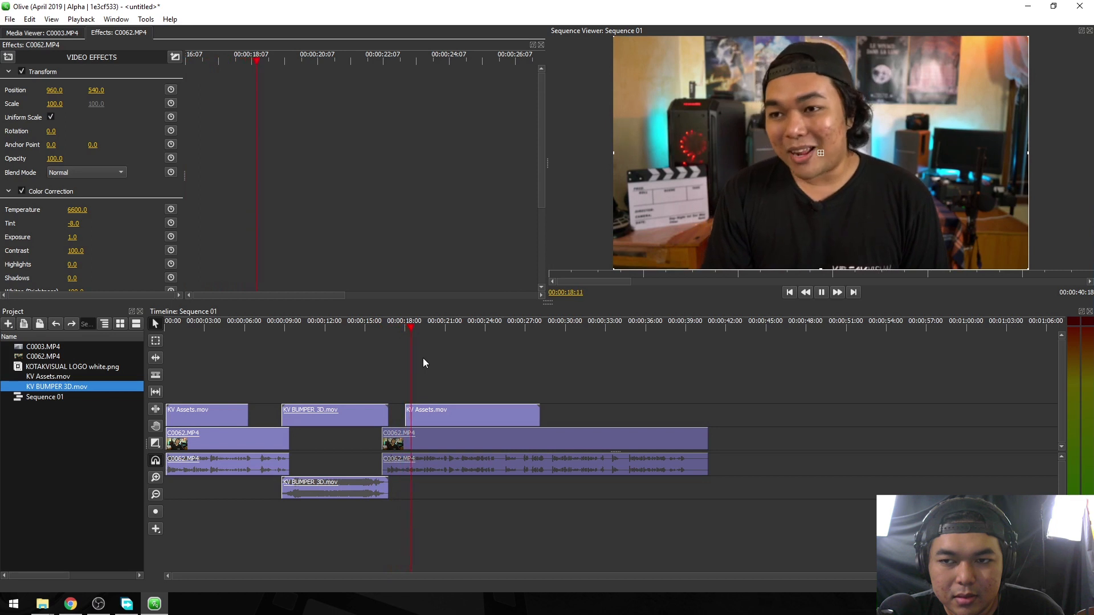
# Move the second KV Assets.mov clip earlier to start directly at the end of KV BUMPER 3D.mov, and play the sequence from 00:00:16:07.
pyautogui.press('space')
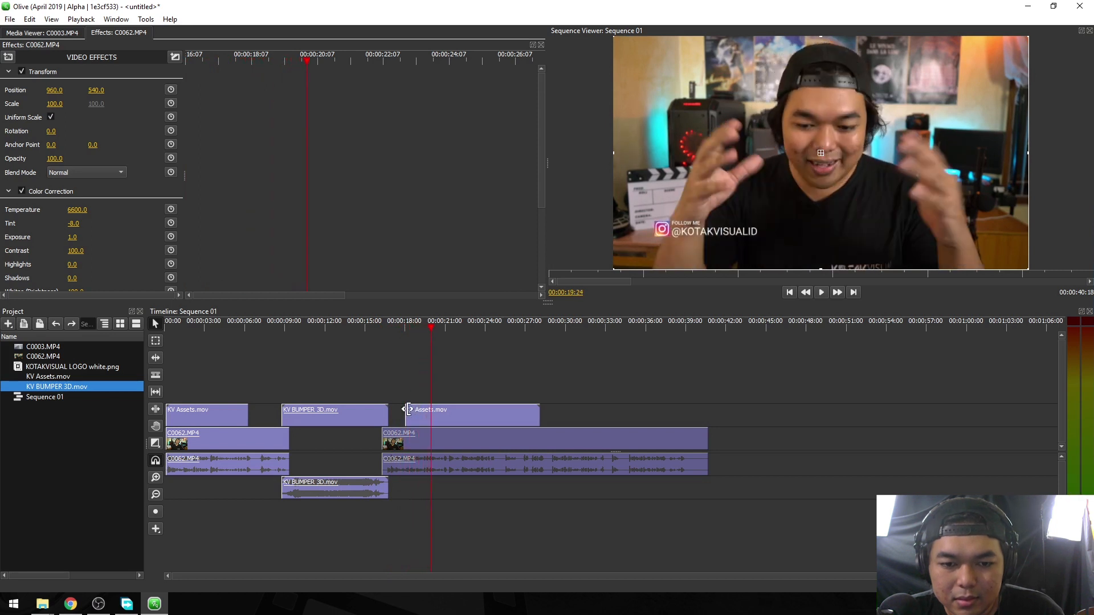
pyautogui.moveTo(449, 415); pyautogui.dragTo(433, 415)
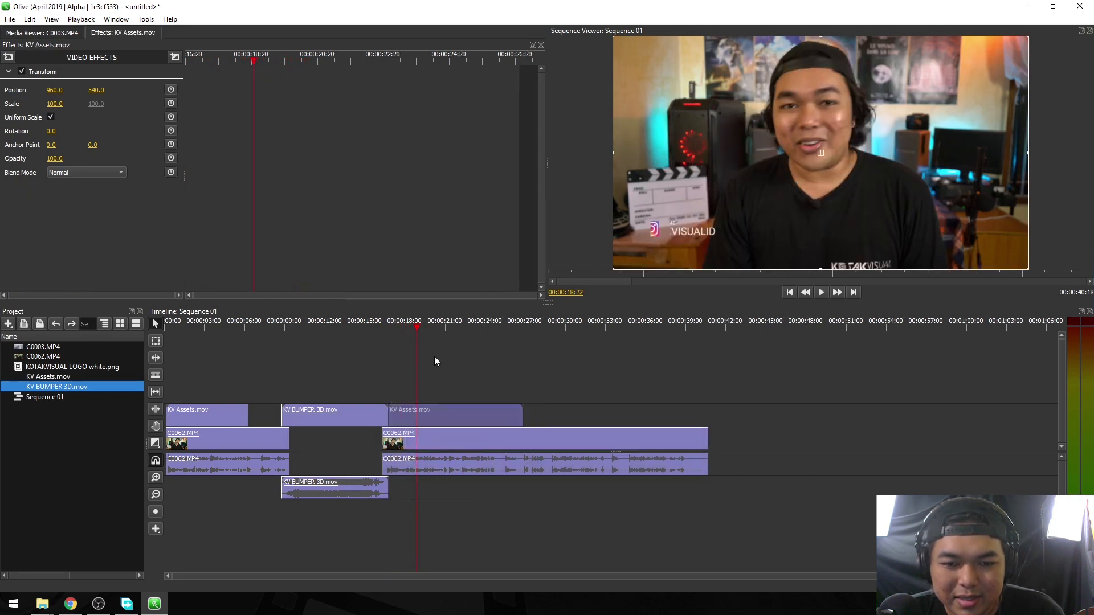
pyautogui.click(381, 330)
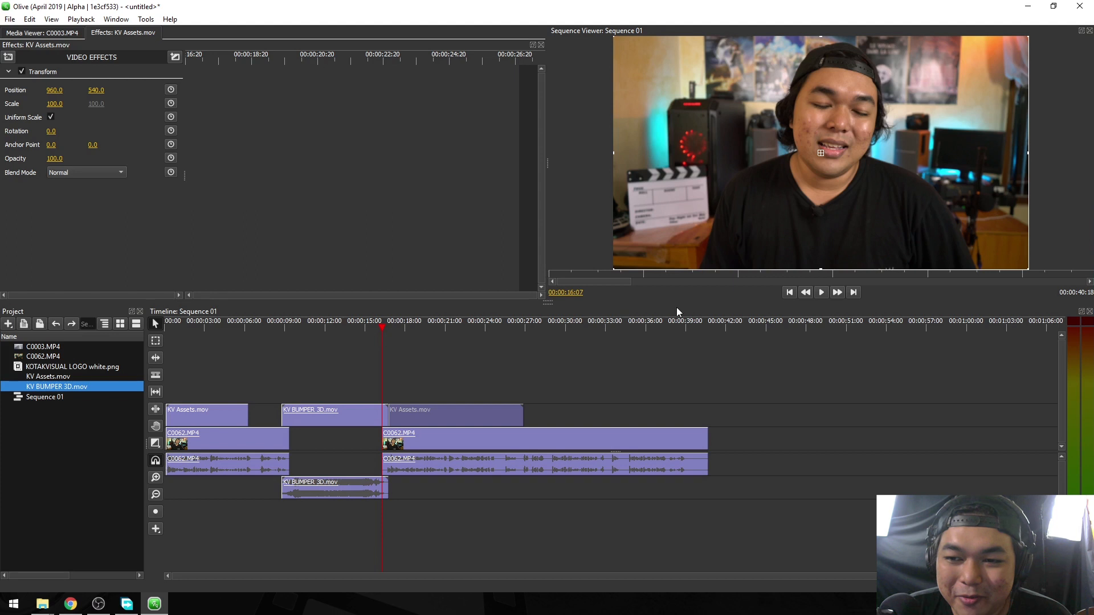
pyautogui.click(397, 350)
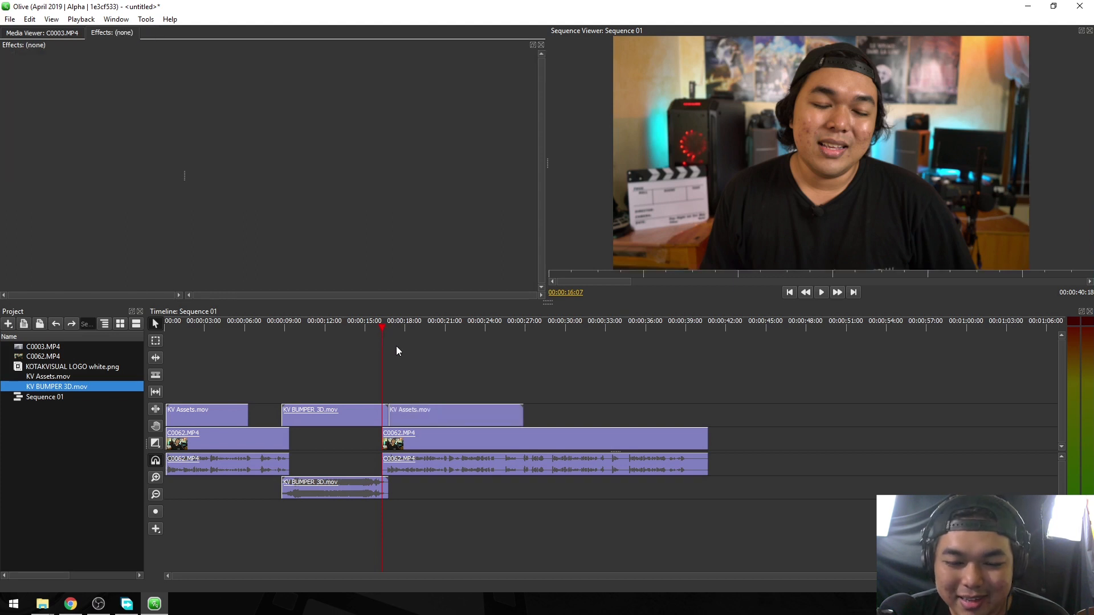
pyautogui.press('space')
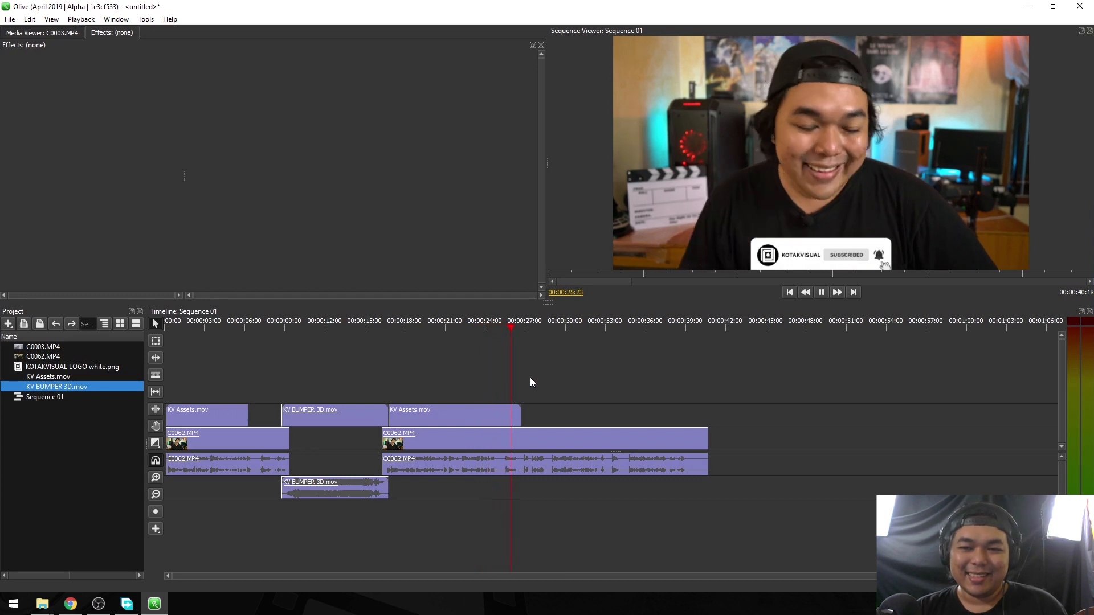
pyautogui.press('space')
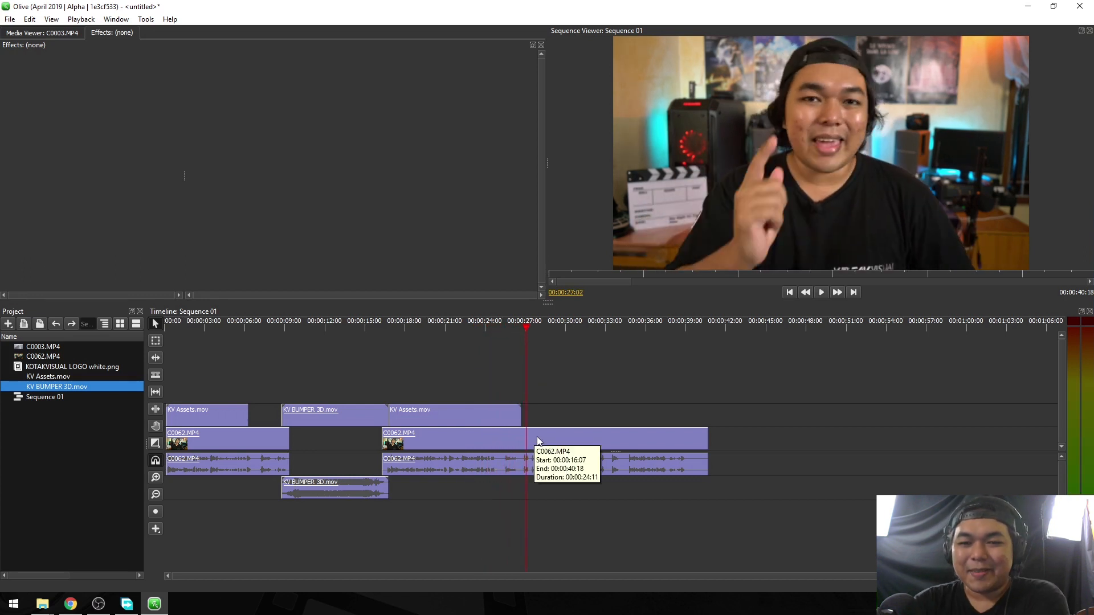